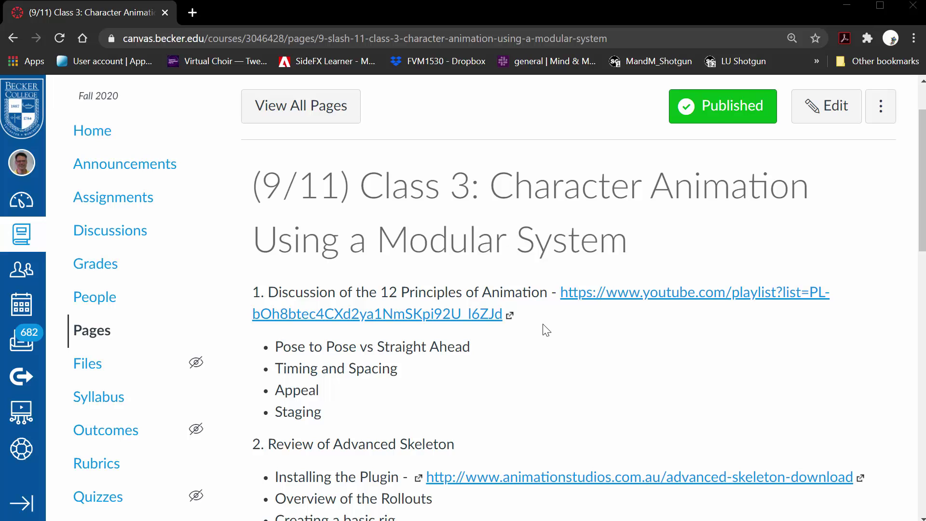
Read through the Class 3 outline from the 12 Principles of Animation discussion to the assignment instructions.
{"action": "scroll", "coordinate": [496, 358], "scroll_direction": "down", "scroll_amount": 1}
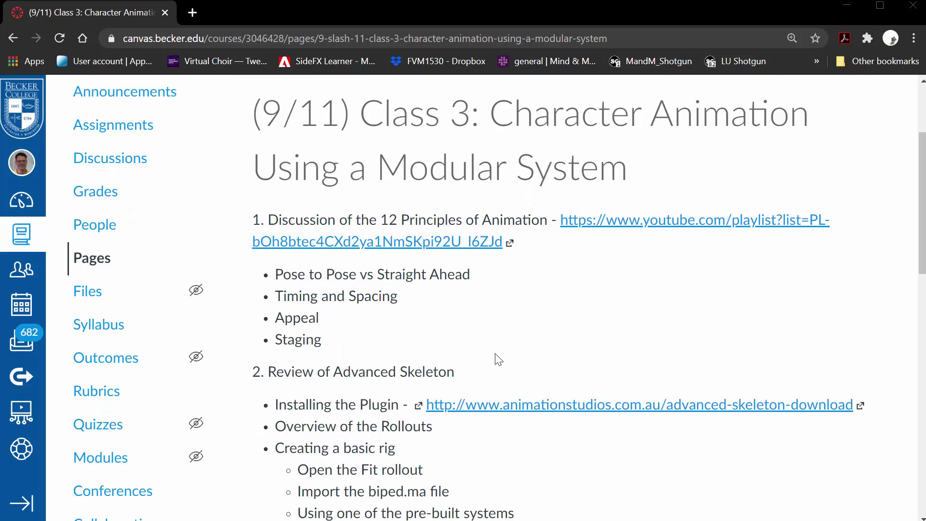
{"action": "scroll", "coordinate": [499, 359], "scroll_direction": "down", "scroll_amount": 1}
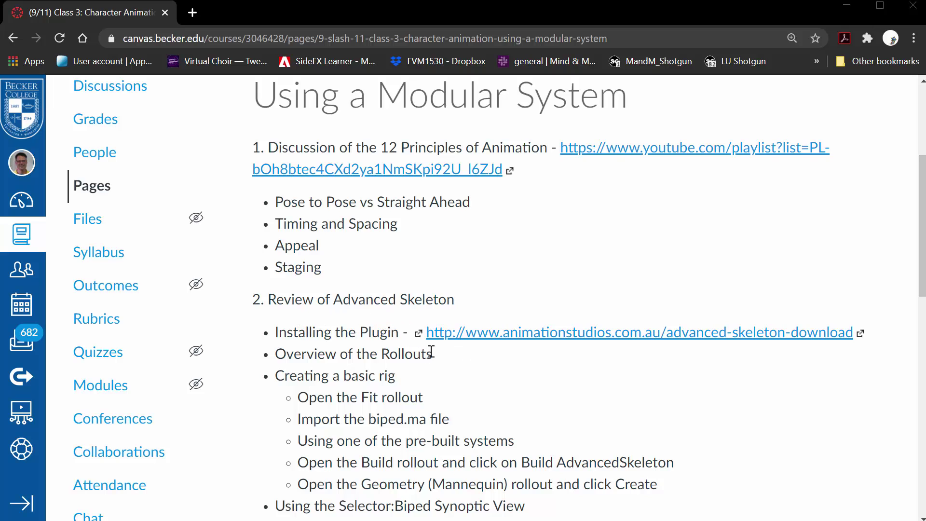
{"action": "scroll", "coordinate": [431, 352], "scroll_direction": "down", "scroll_amount": 1}
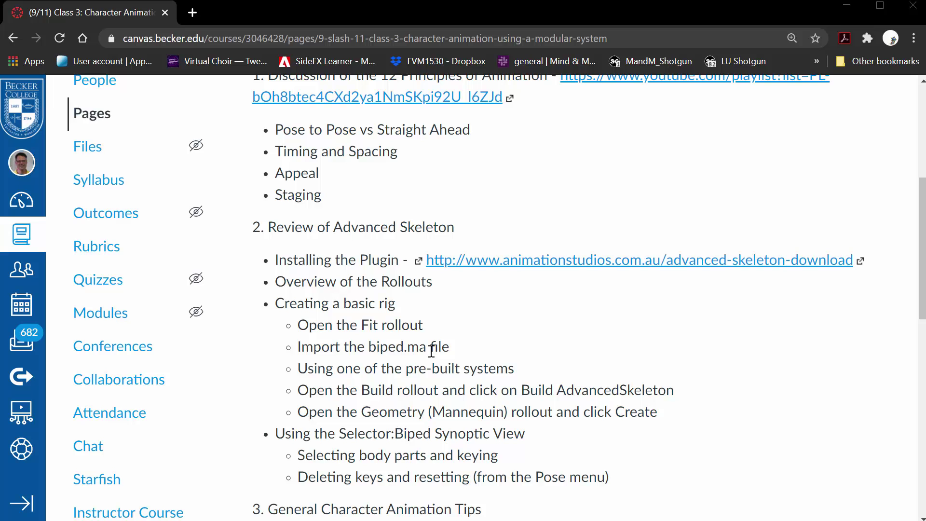
{"action": "scroll", "coordinate": [432, 352], "scroll_direction": "down", "scroll_amount": 3}
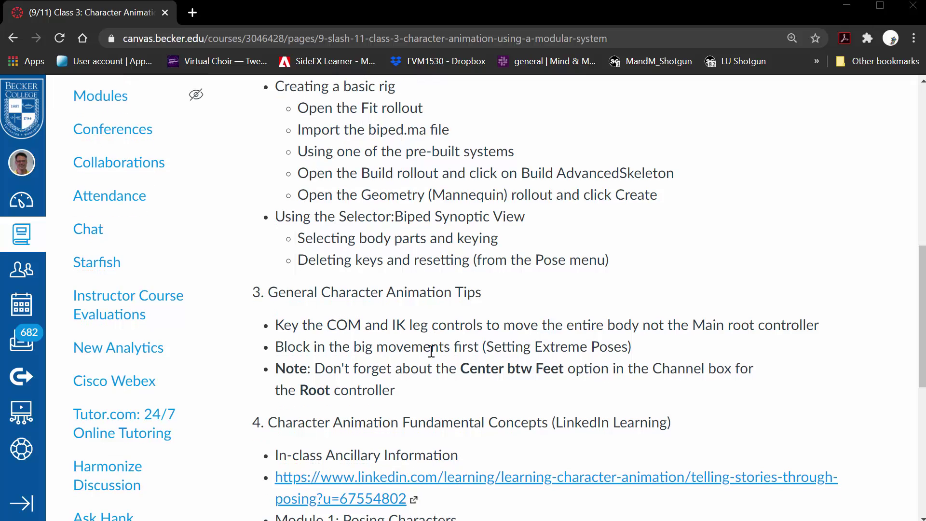
{"action": "scroll", "coordinate": [431, 352], "scroll_direction": "down", "scroll_amount": 1}
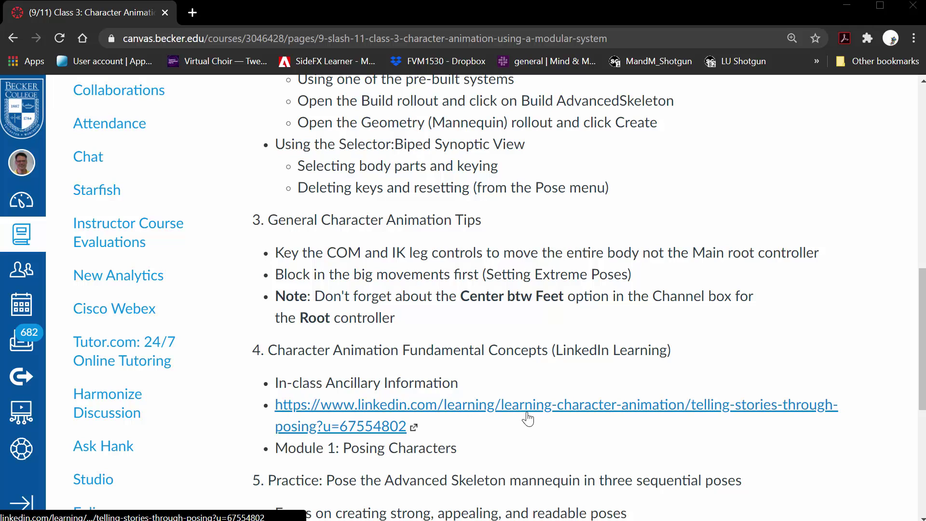
{"action": "scroll", "coordinate": [528, 419], "scroll_direction": "down", "scroll_amount": 1}
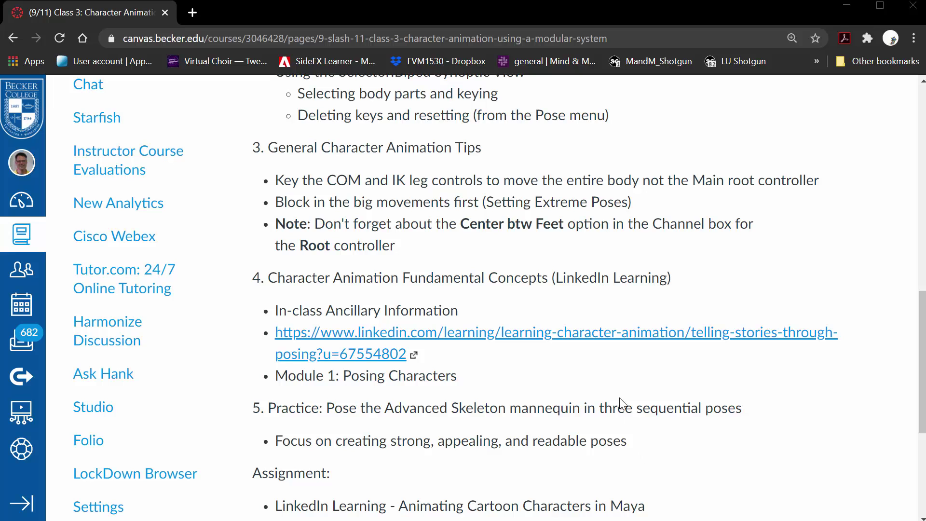
{"action": "scroll", "coordinate": [620, 399], "scroll_direction": "down", "scroll_amount": 2}
{"action": "scroll", "coordinate": [619, 399], "scroll_direction": "down", "scroll_amount": 2}
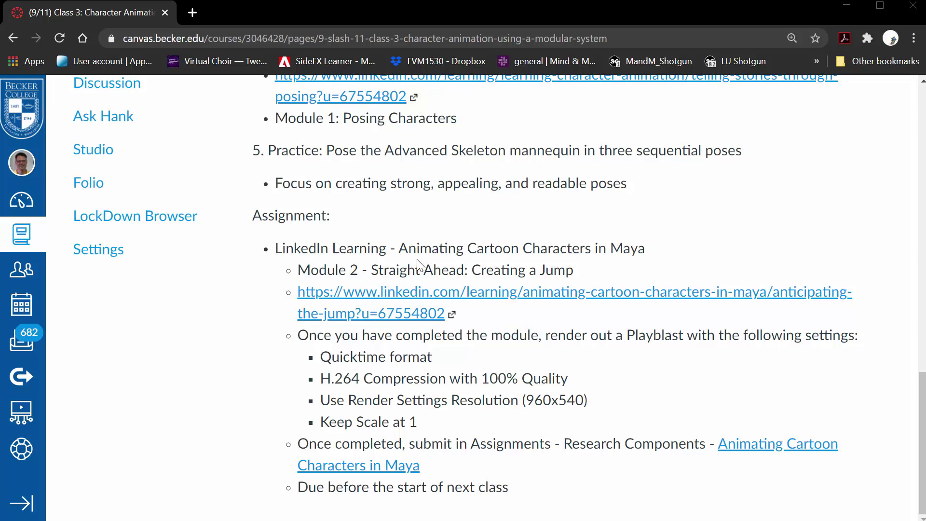
Highlight the assignment's course title "Animating Cartoon Characters in Maya" and its "Module 2" label, and clear the highlight.
{"action": "left_click_drag", "start_coordinate": [400, 249], "coordinate": [646, 251]}
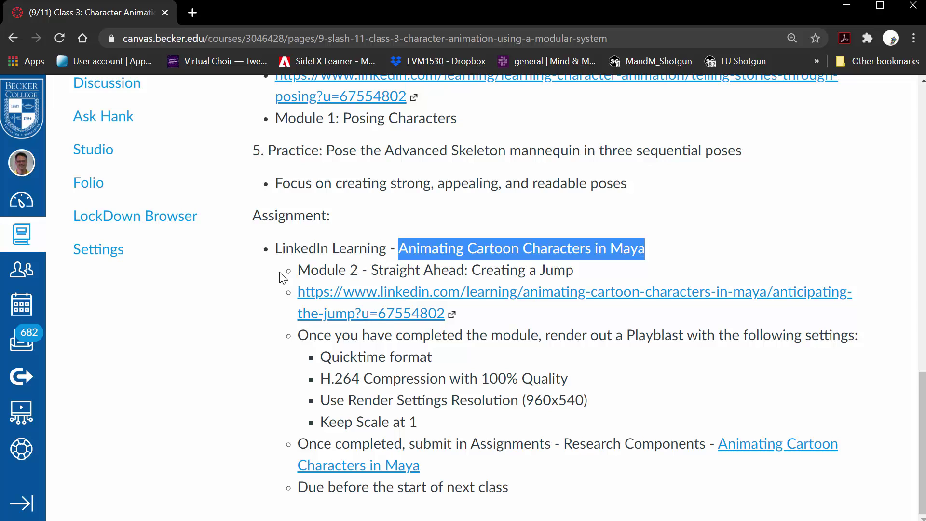
{"action": "left_click_drag", "start_coordinate": [305, 271], "coordinate": [360, 265]}
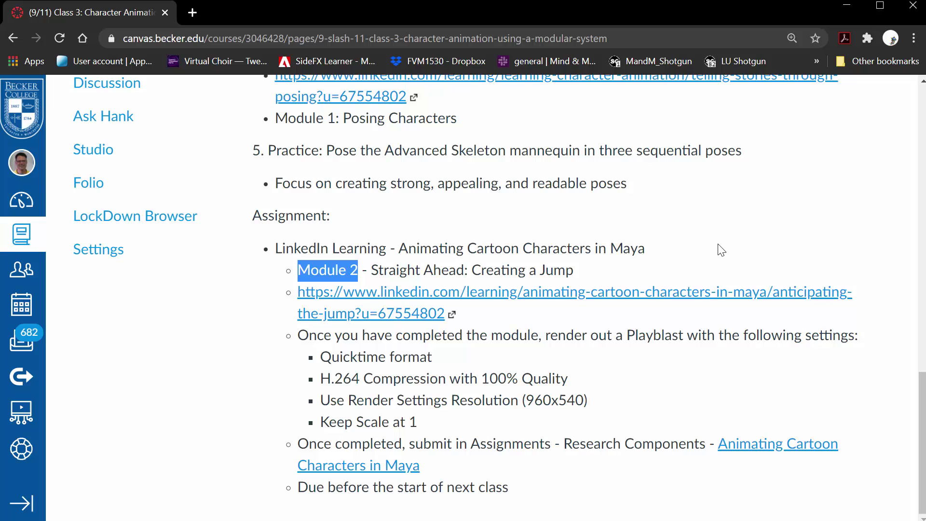
{"action": "left_click", "coordinate": [576, 276]}
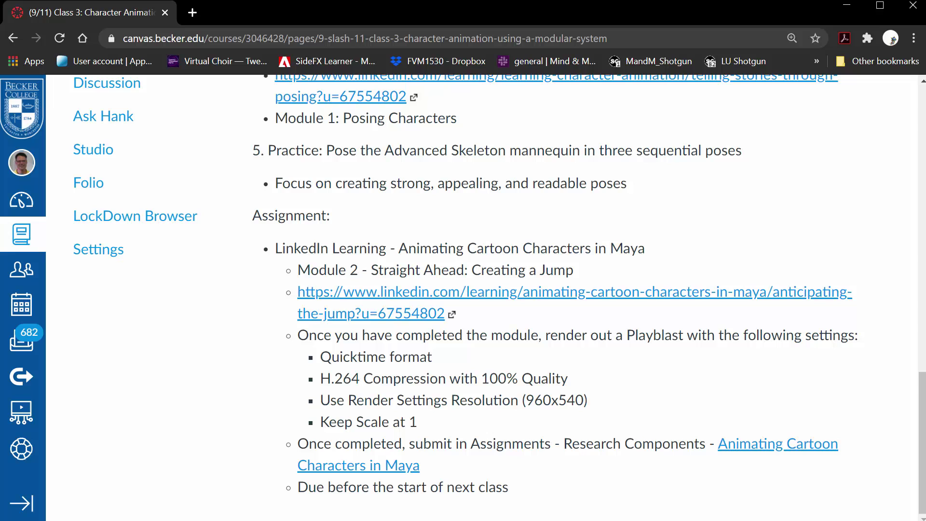
Go through the class outline again from its beginning and highlight the "Creating Playblasts" item.
{"action": "key", "text": "Home"}
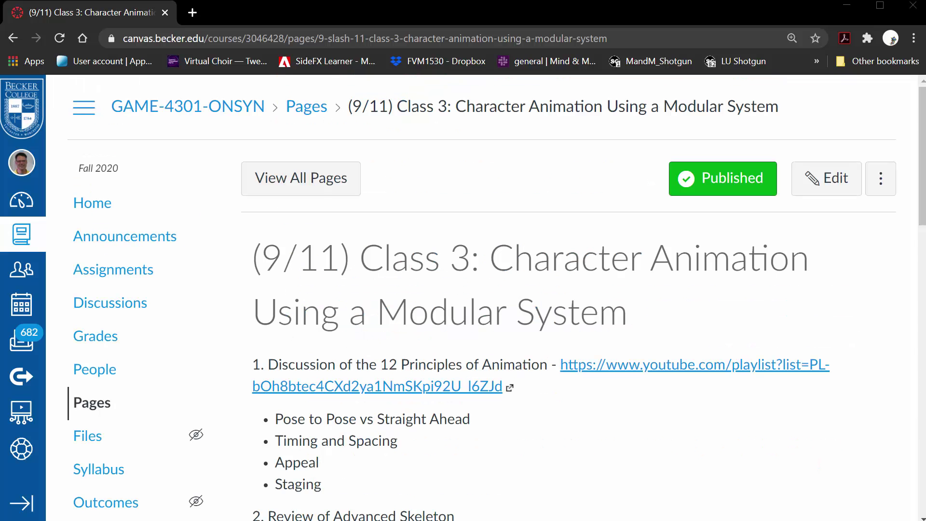
{"action": "scroll", "coordinate": [632, 372], "scroll_direction": "down", "scroll_amount": 6}
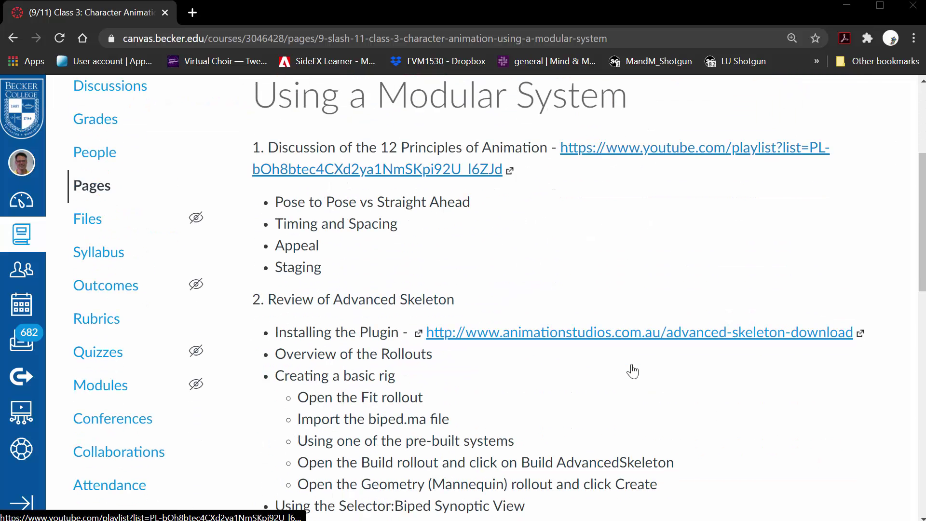
{"action": "scroll", "coordinate": [633, 372], "scroll_direction": "down", "scroll_amount": 4}
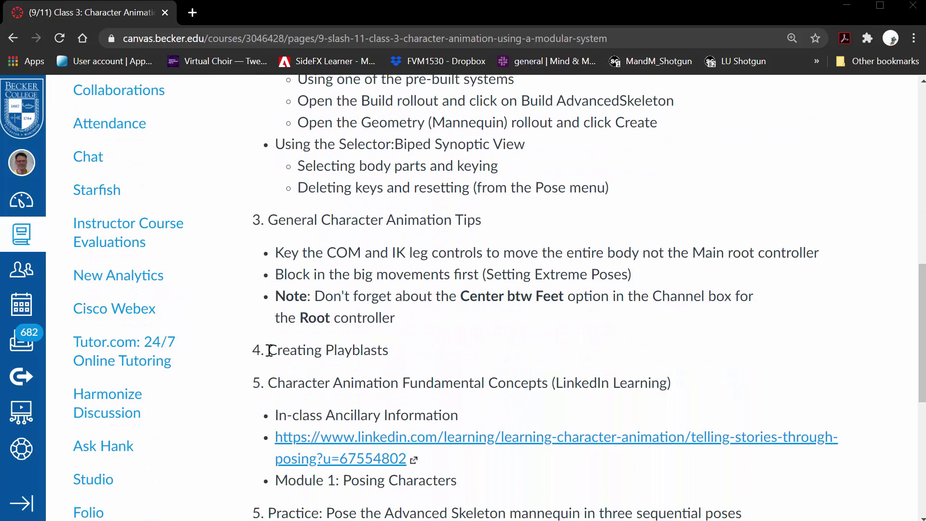
{"action": "left_click_drag", "start_coordinate": [267, 350], "coordinate": [433, 361]}
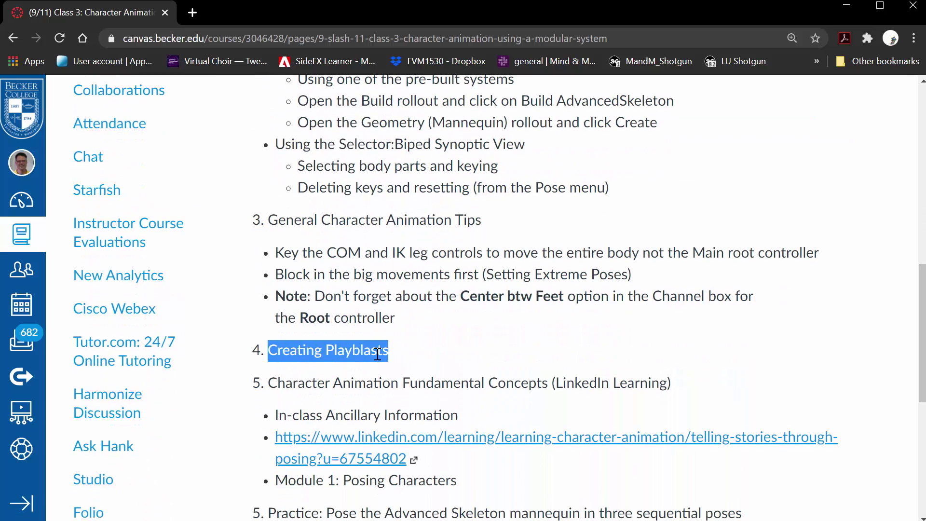
Highlight the four Playblast settings in the assignment, and then only the "Quicktime format" entry.
{"action": "scroll", "coordinate": [481, 345], "scroll_direction": "down", "scroll_amount": 6}
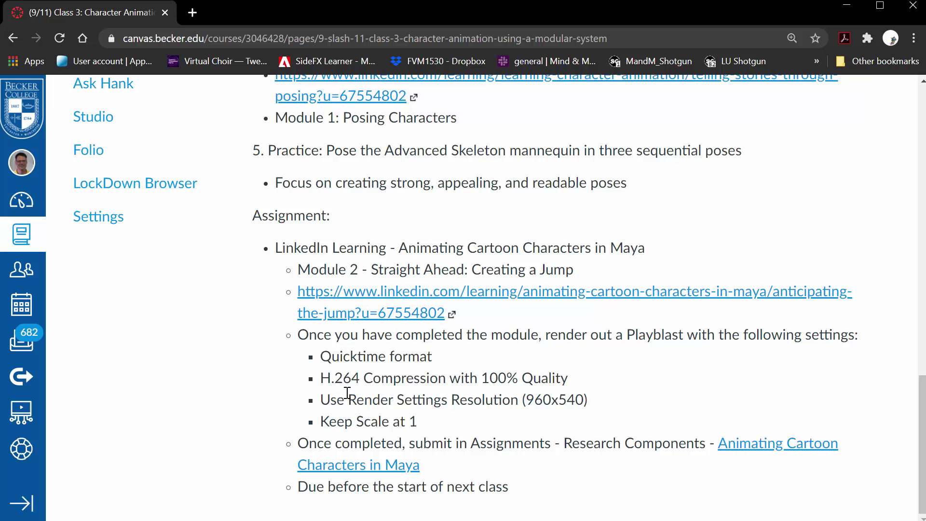
{"action": "left_click_drag", "start_coordinate": [321, 357], "coordinate": [448, 427]}
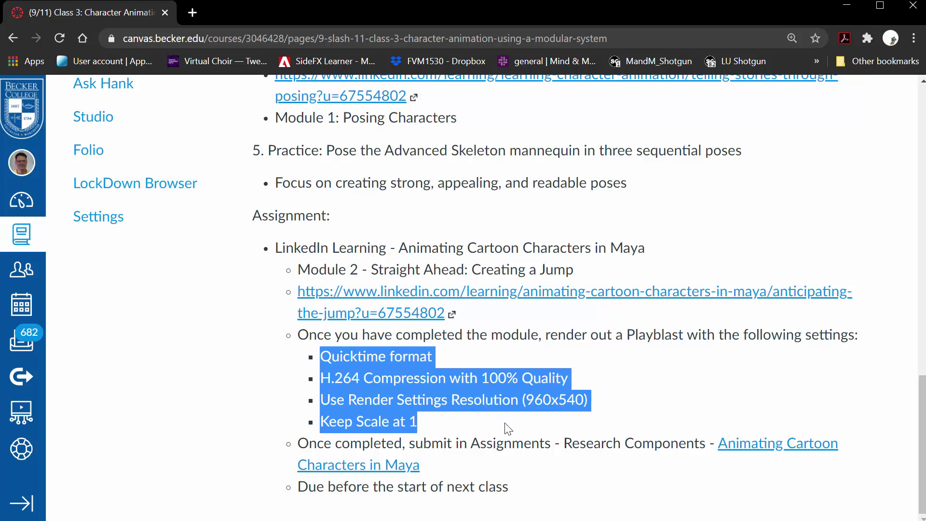
{"action": "left_click", "coordinate": [449, 365]}
{"action": "left_click_drag", "start_coordinate": [325, 356], "coordinate": [442, 358]}
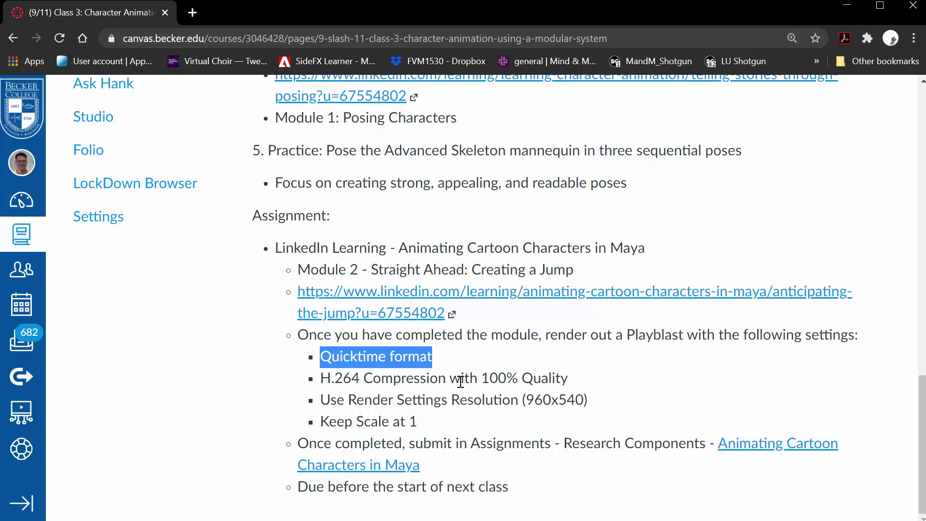
Search Google for "quicktime" in a separate tab and view Apple's QuickTime 7.7.9 for Windows download page, closing it when done.
{"action": "left_click", "coordinate": [193, 12]}
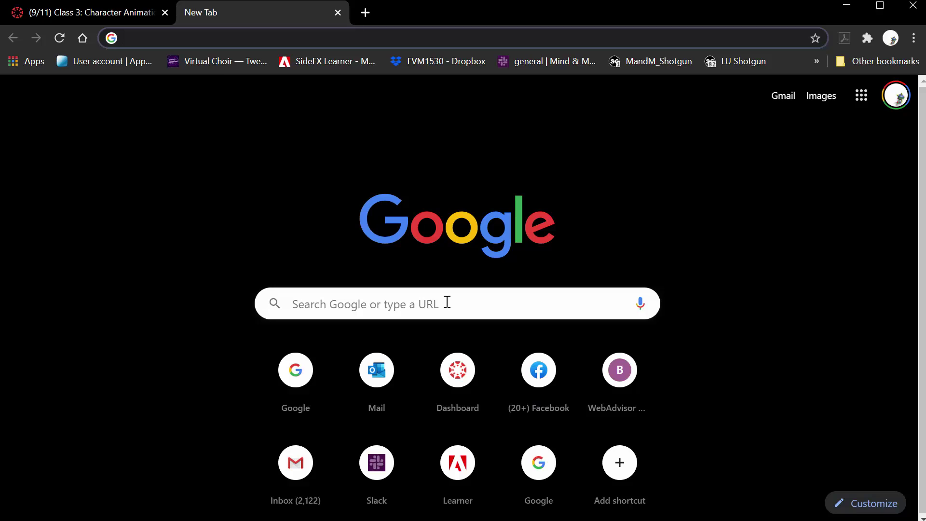
{"action": "left_click", "coordinate": [447, 302]}
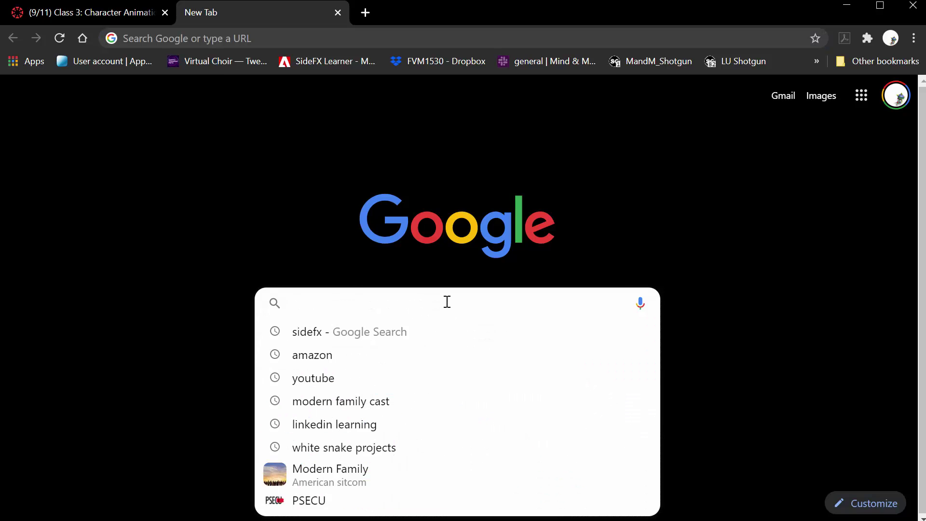
{"action": "type", "text": "quickti"}
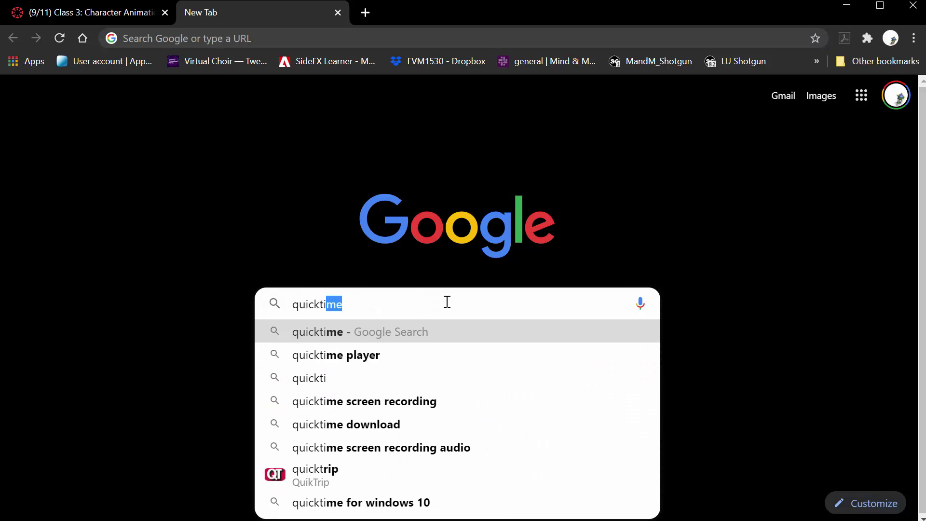
{"action": "type", "text": "me"}
{"action": "key", "text": "Return"}
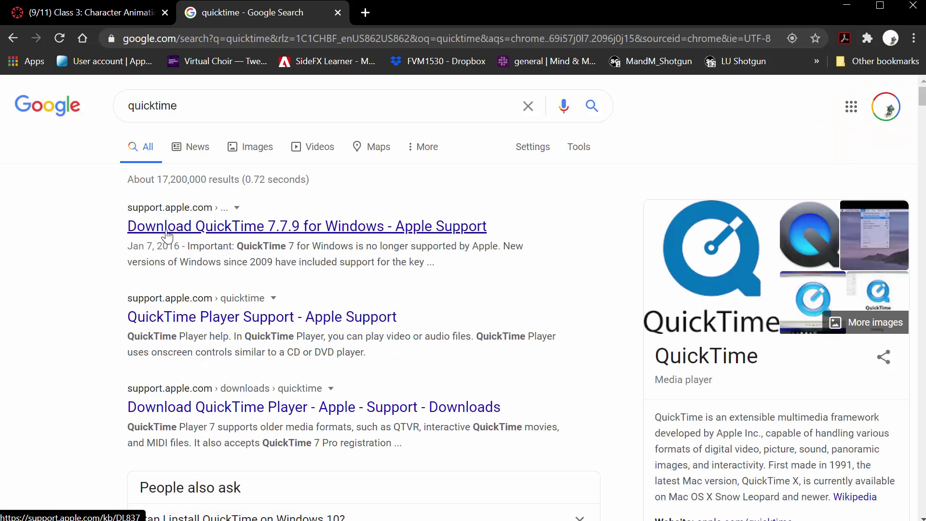
{"action": "left_click", "coordinate": [422, 231]}
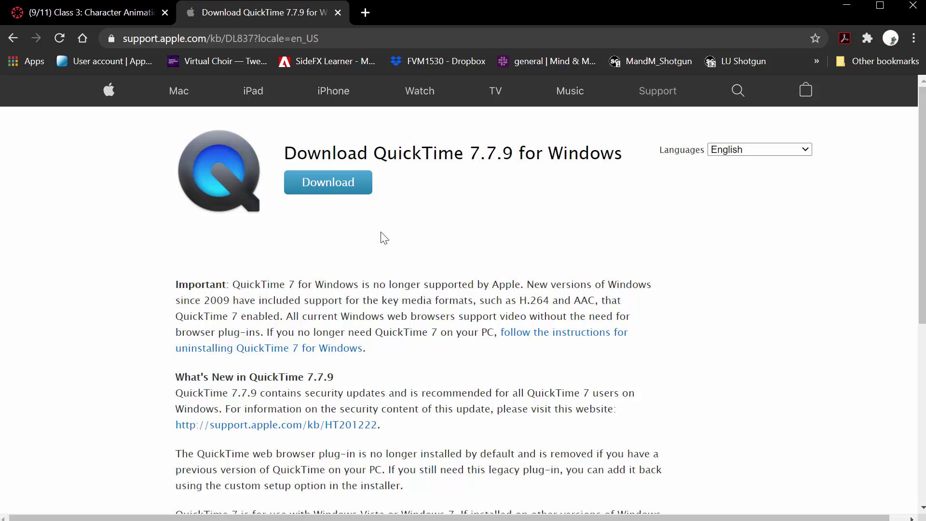
{"action": "left_click", "coordinate": [338, 12]}
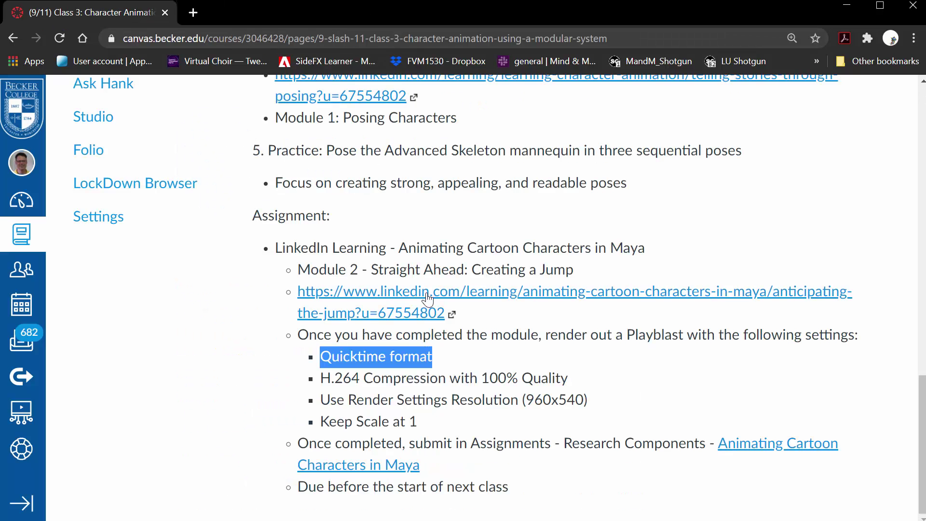
Clear the highlight and return to the second outline topic, highlighting its "Review of Advanced Skeleton" heading.
{"action": "left_click", "coordinate": [407, 366]}
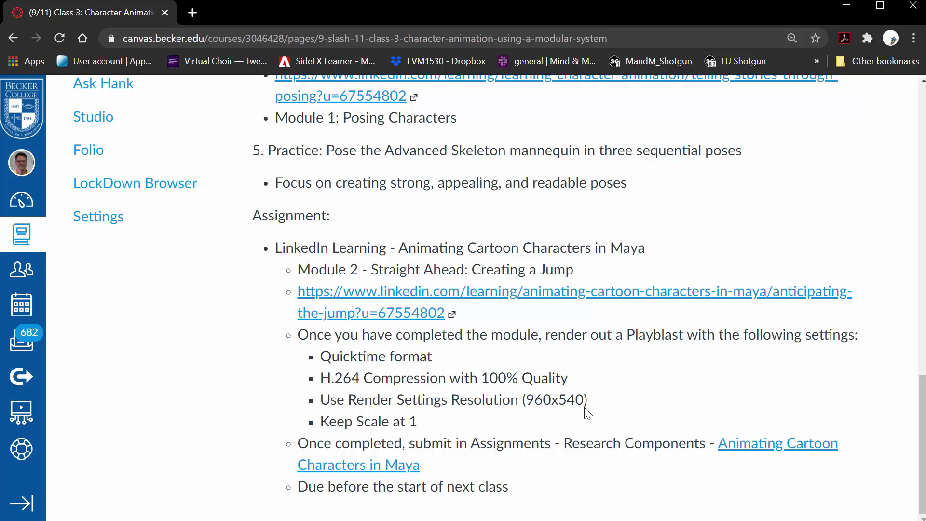
{"action": "scroll", "coordinate": [586, 412], "scroll_direction": "up", "scroll_amount": 10}
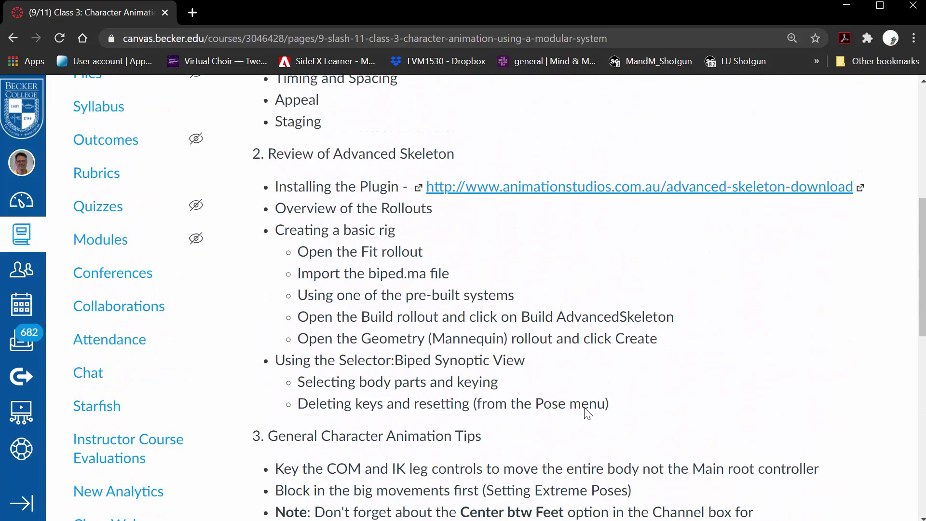
{"action": "scroll", "coordinate": [587, 412], "scroll_direction": "up", "scroll_amount": 3}
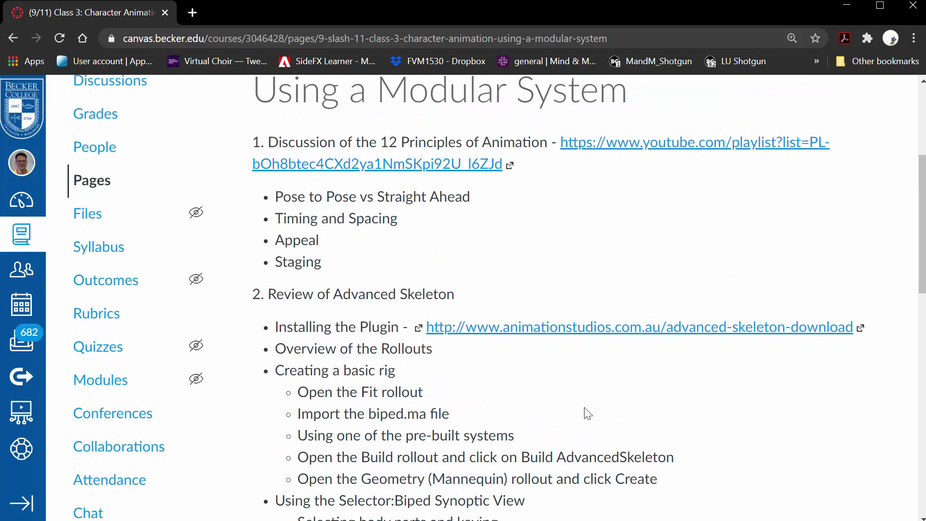
{"action": "scroll", "coordinate": [586, 411], "scroll_direction": "down", "scroll_amount": 3}
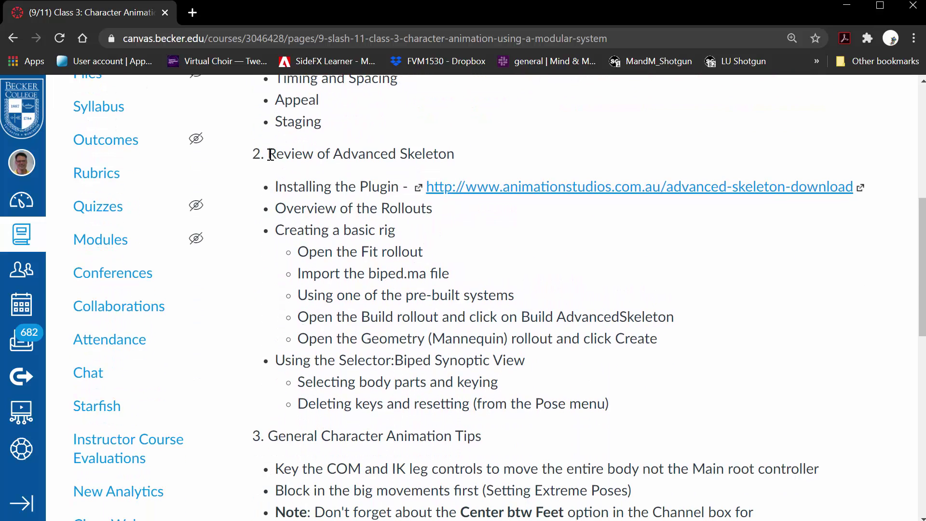
{"action": "left_click_drag", "start_coordinate": [267, 153], "coordinate": [455, 154]}
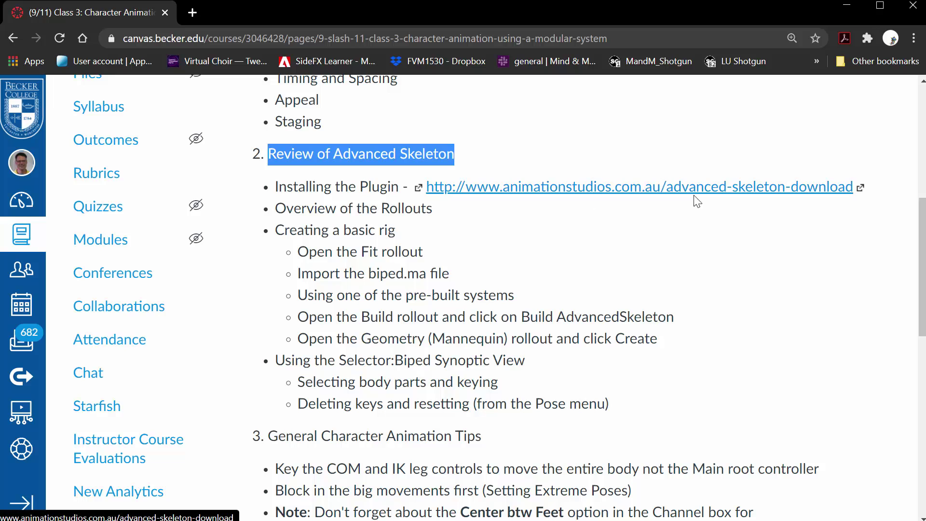
Download AdvancedSkeleton.5.778.zip from the linked plugin page and extract it to the AdvancedSkeleton5 folder in Downloads.
{"action": "left_click", "coordinate": [577, 193]}
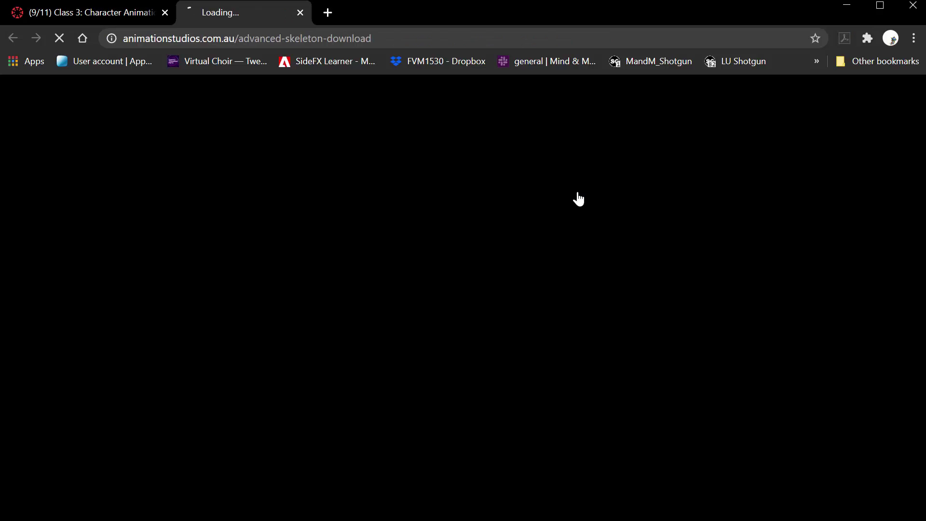
{"action": "scroll", "coordinate": [602, 232], "scroll_direction": "down", "scroll_amount": 3}
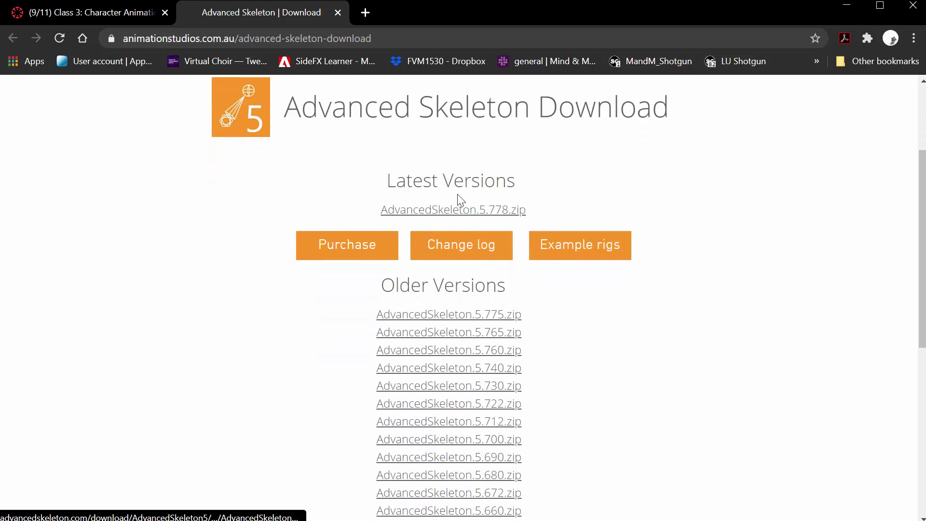
{"action": "left_click", "coordinate": [447, 213]}
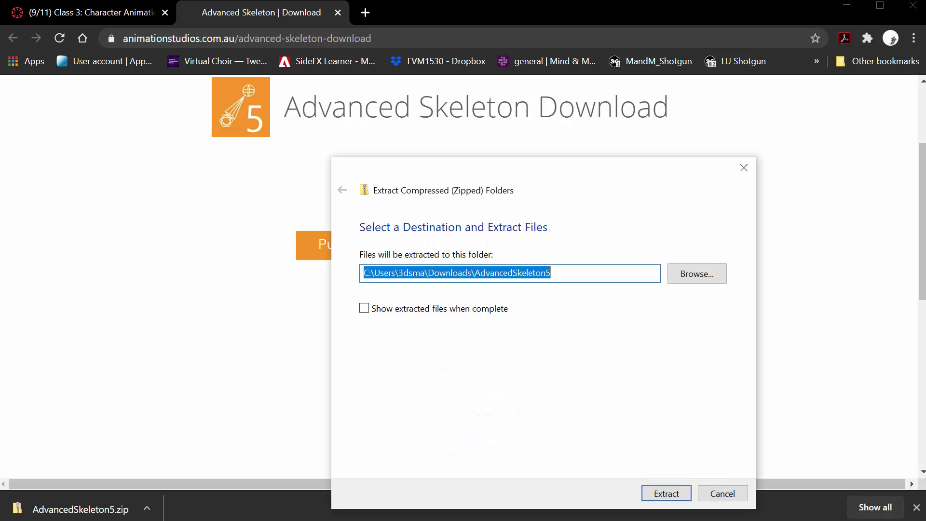
{"action": "left_click_drag", "start_coordinate": [529, 186], "coordinate": [474, 101]}
{"action": "left_click", "coordinate": [623, 422]}
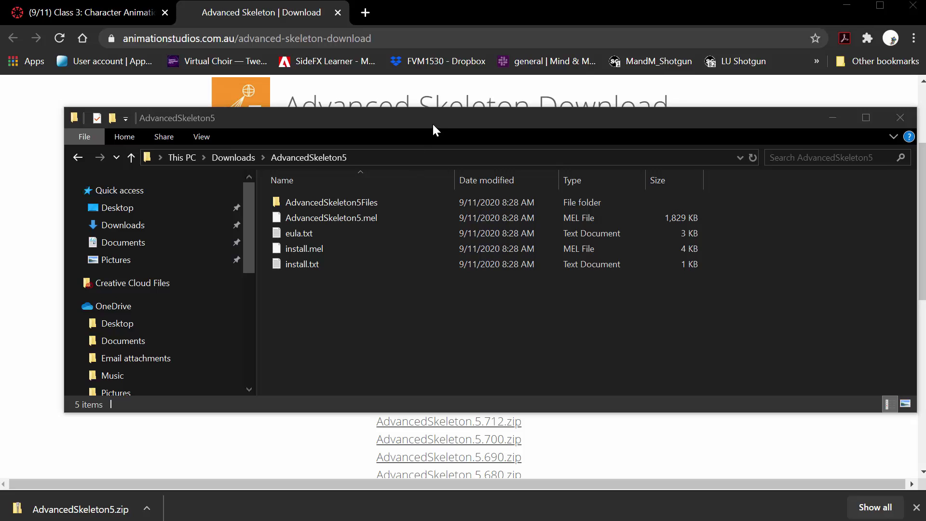
Move and narrow the AdvancedSkeleton5 folder window, and select the install.mel file in it.
{"action": "left_click_drag", "start_coordinate": [432, 123], "coordinate": [414, 129]}
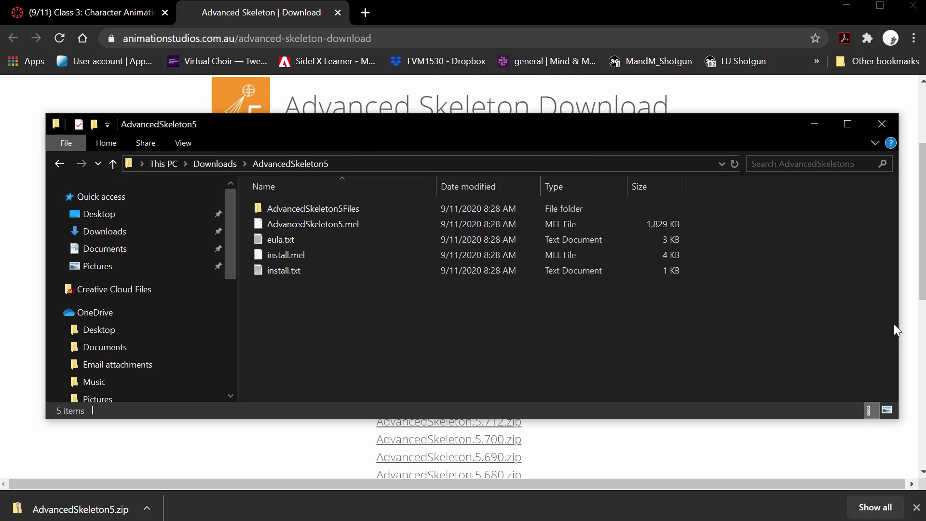
{"action": "left_click_drag", "start_coordinate": [896, 314], "coordinate": [739, 323]}
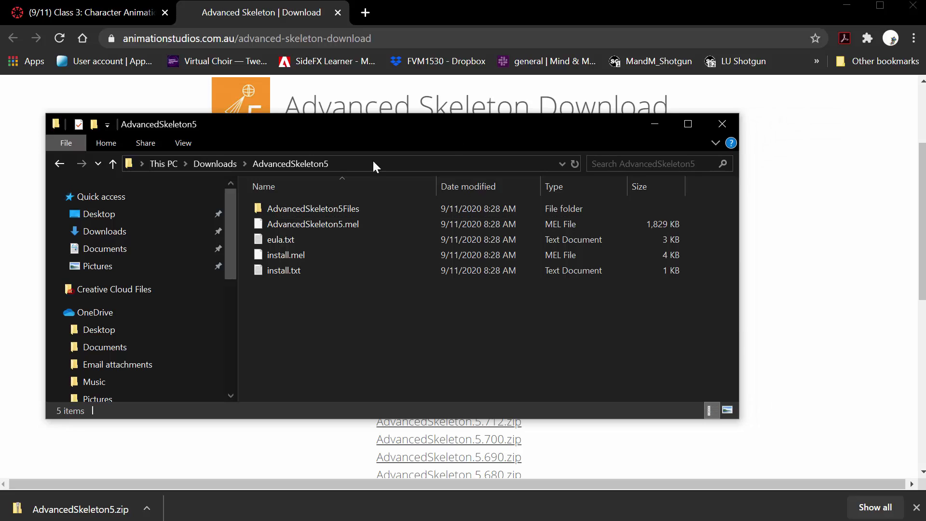
{"action": "left_click", "coordinate": [263, 257]}
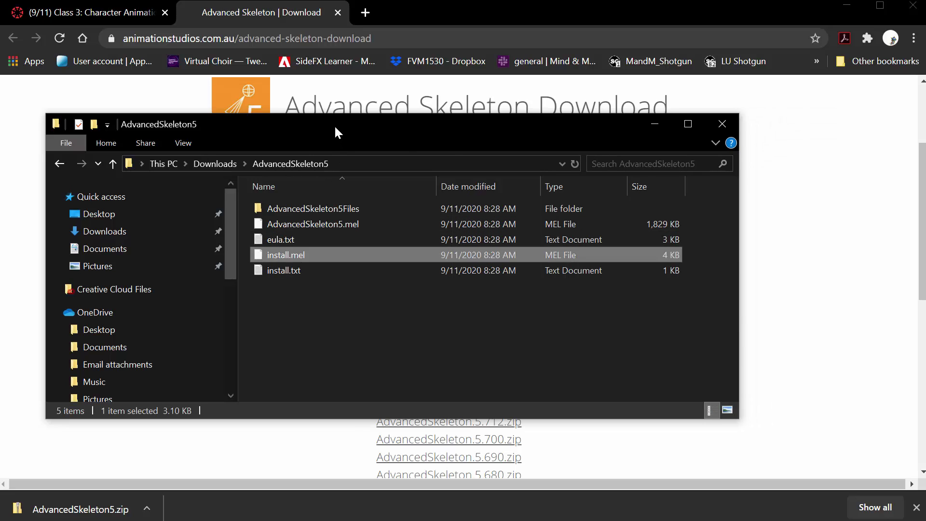
Move the AdvancedSkeleton5 folder window aside and look through several shelves in Maya, ending on the Custom shelf.
{"action": "left_click_drag", "start_coordinate": [336, 131], "coordinate": [925, 131]}
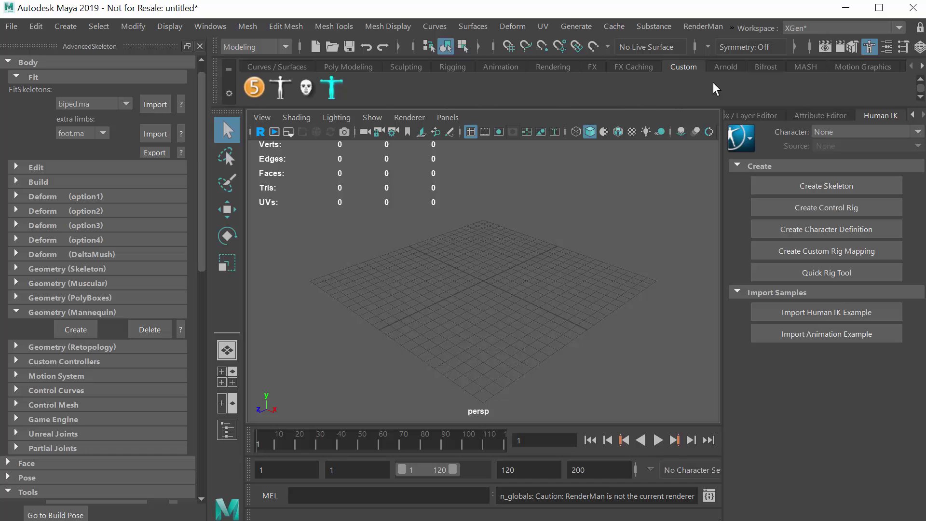
{"action": "left_click", "coordinate": [737, 67]}
{"action": "left_click", "coordinate": [643, 66]}
{"action": "left_click", "coordinate": [553, 66]}
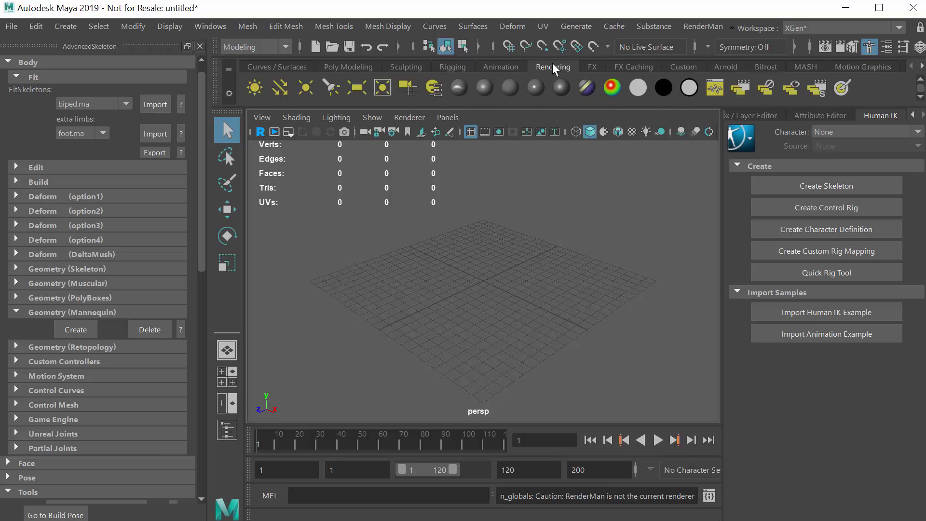
{"action": "left_click", "coordinate": [502, 67]}
{"action": "left_click", "coordinate": [347, 66]}
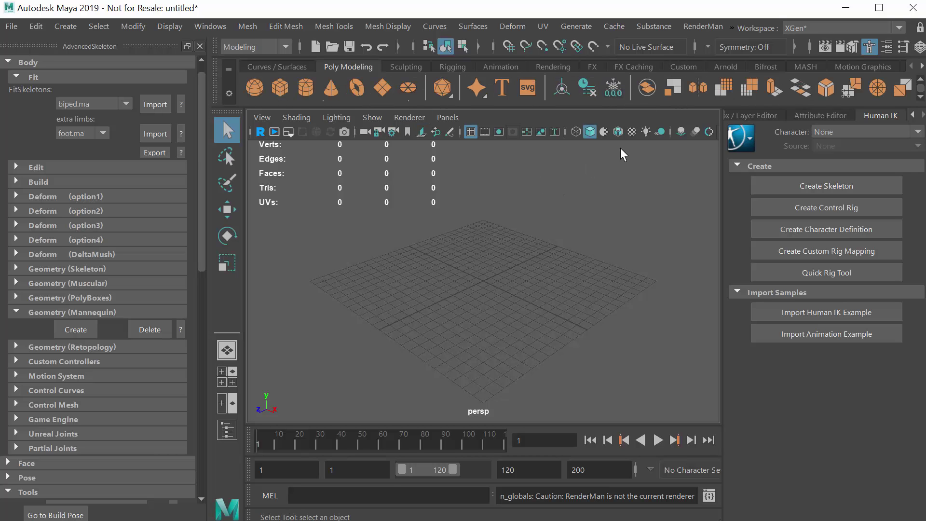
{"action": "left_click", "coordinate": [687, 69]}
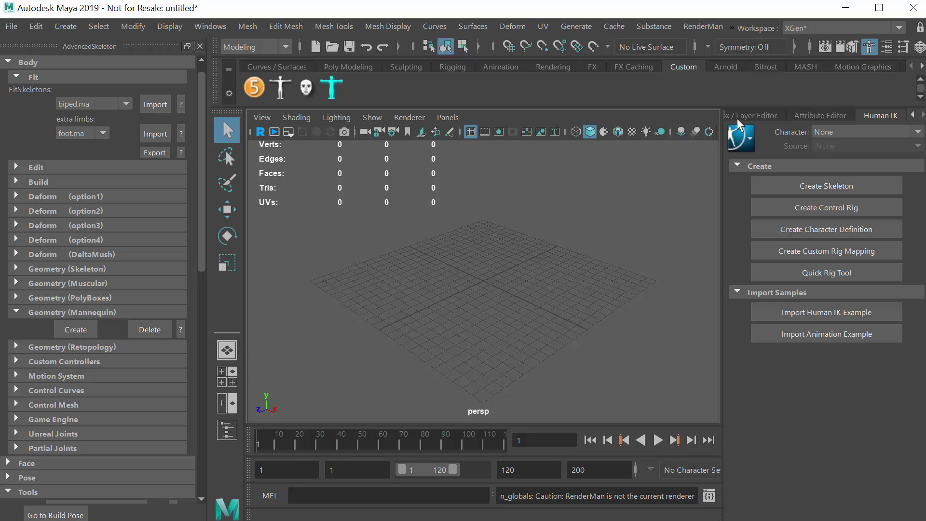
Bring the AdvancedSkeleton5 folder window over Maya and place it so install.mel can be seen beside the viewport.
{"action": "key", "text": "alt+Tab"}
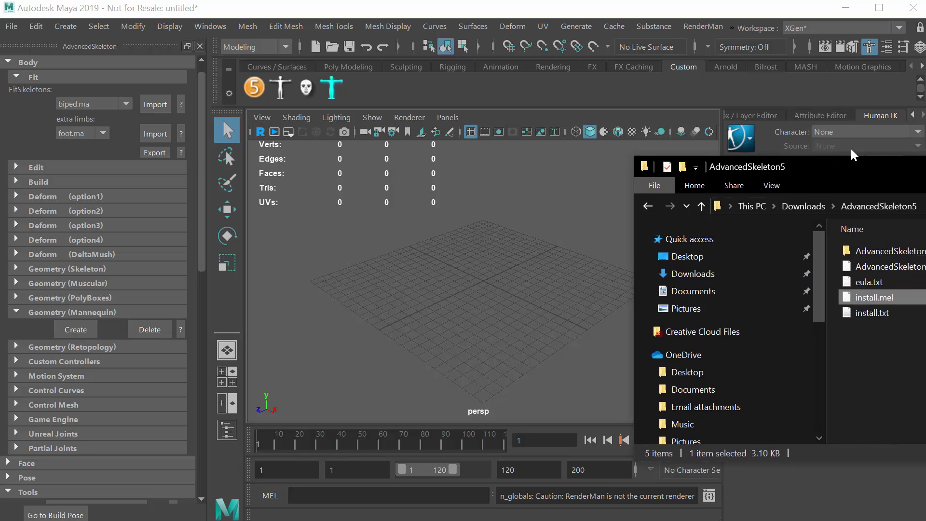
{"action": "mouse_move", "coordinate": [852, 265]}
{"action": "left_mouse_down"}
{"action": "mouse_move", "coordinate": [429, 311]}
{"action": "mouse_move", "coordinate": [711, 303]}
{"action": "mouse_move", "coordinate": [838, 276]}
{"action": "mouse_move", "coordinate": [835, 268]}
{"action": "left_mouse_up"}
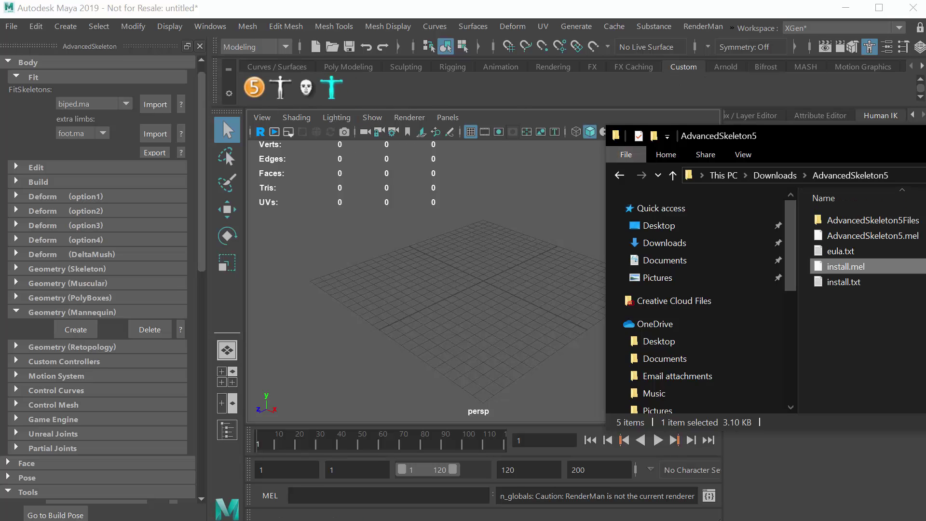
{"action": "left_click", "coordinate": [225, 149]}
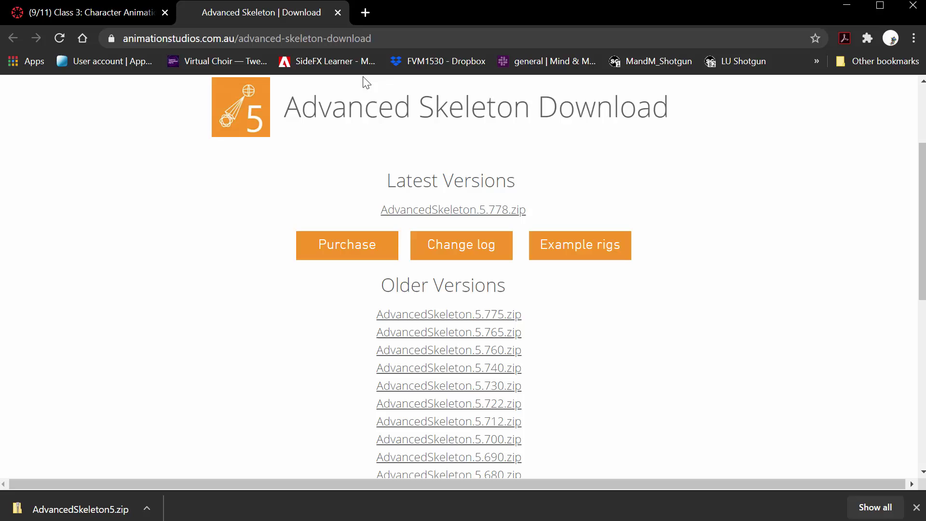
Close the Advanced Skeleton download page and clear the heading highlight in the class outline, moving the browser window off Maya.
{"action": "left_click", "coordinate": [337, 13]}
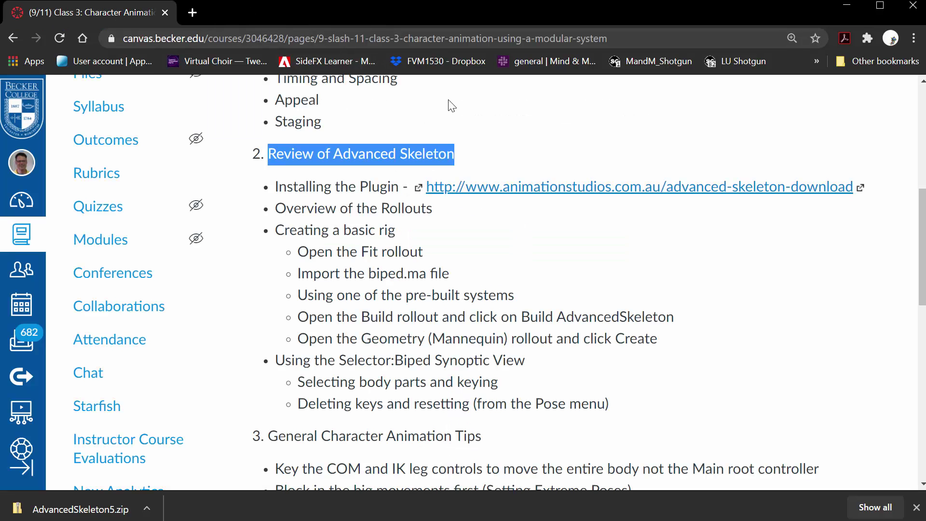
{"action": "left_click", "coordinate": [609, 253]}
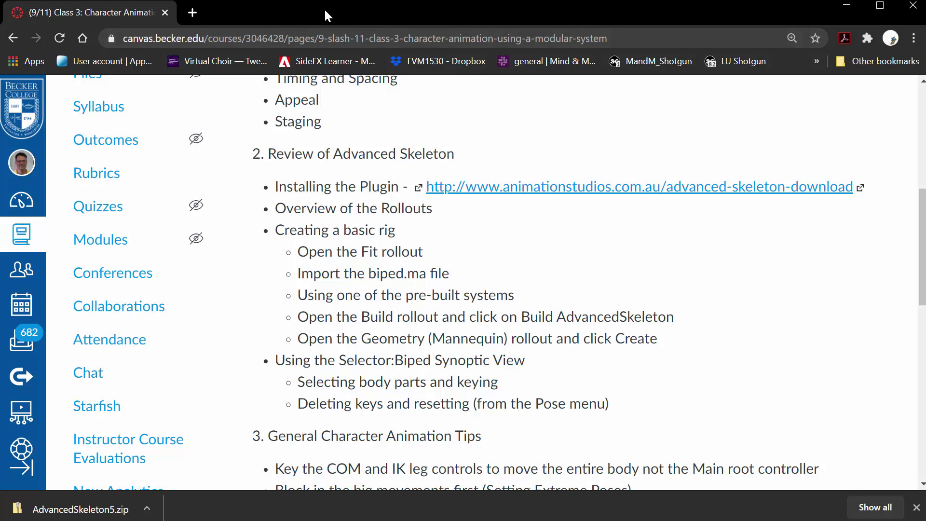
{"action": "left_click_drag", "start_coordinate": [326, 10], "coordinate": [925, 84]}
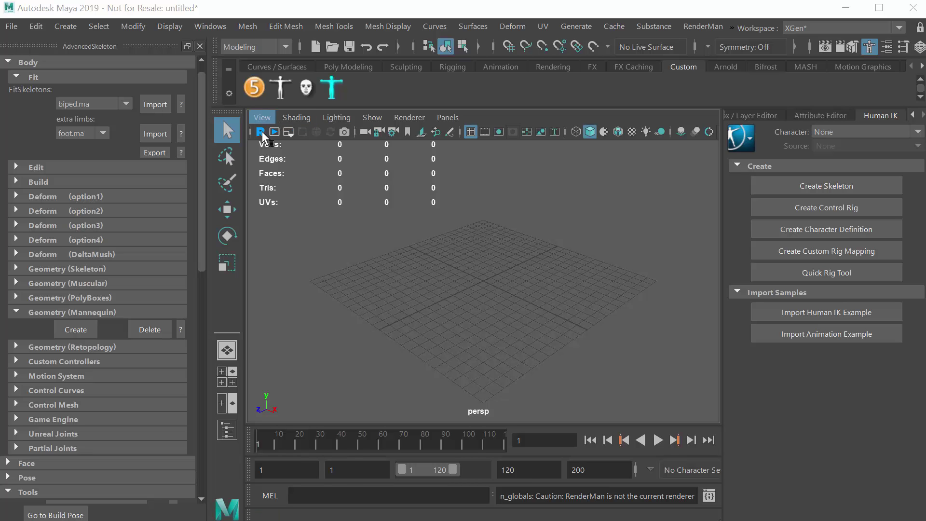
Close and reopen the AdvancedSkeleton window, and collapse all its open rollouts, including Body, Tools, Demo and About.
{"action": "left_click", "coordinate": [200, 46]}
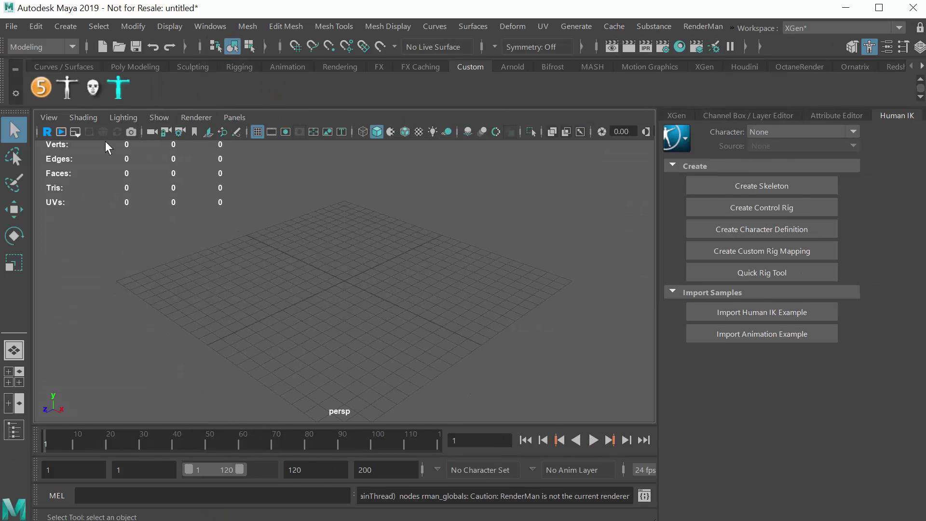
{"action": "left_click", "coordinate": [40, 88]}
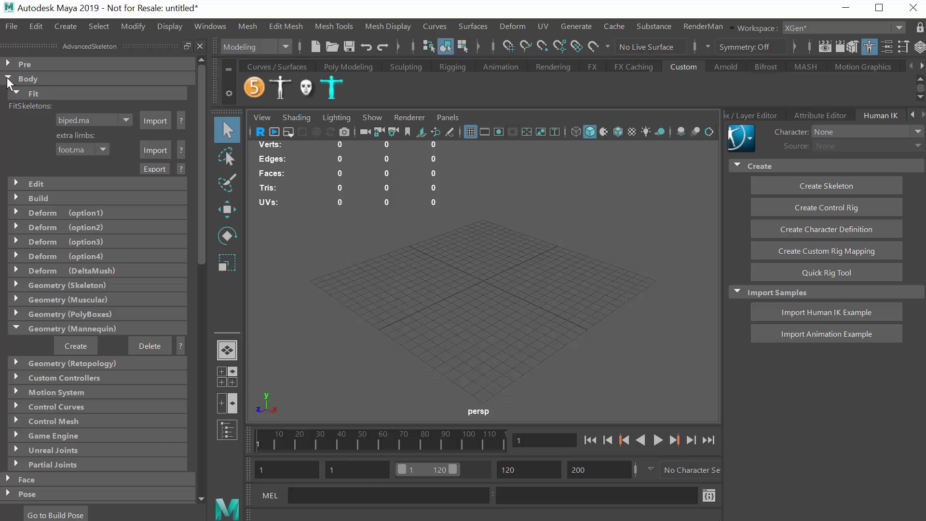
{"action": "left_click", "coordinate": [8, 79]}
{"action": "left_click", "coordinate": [8, 122]}
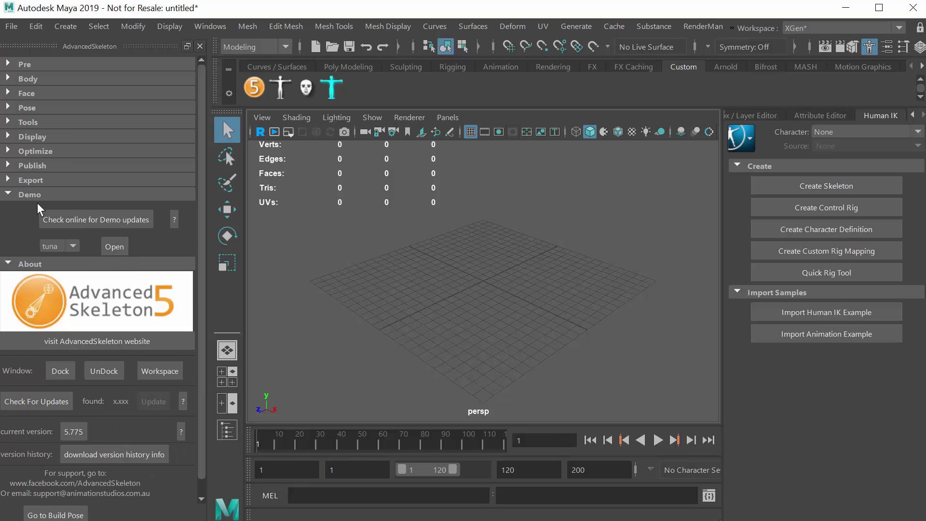
{"action": "left_click", "coordinate": [7, 194]}
{"action": "left_click", "coordinate": [11, 206]}
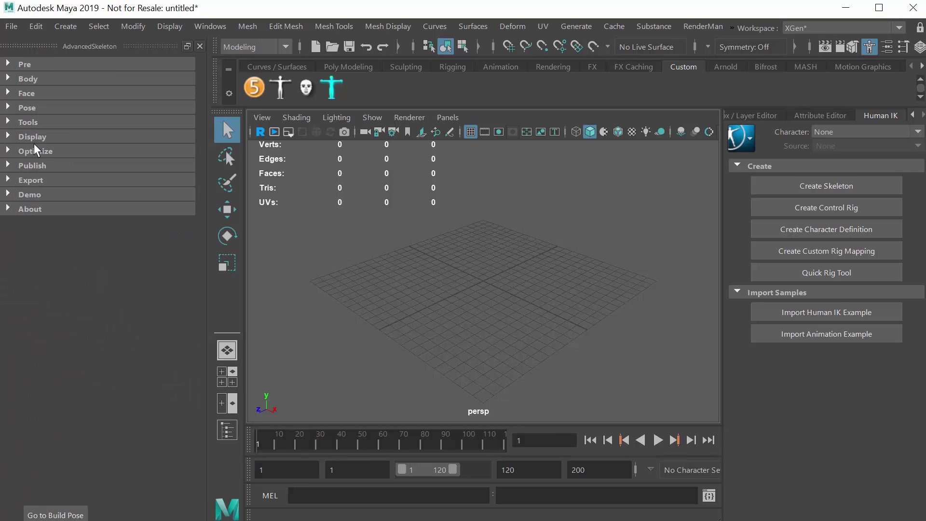
Examine the model cleaning and scene preparation options in AdvancedSkeleton's Pre rollout, and collapse it.
{"action": "left_click", "coordinate": [8, 63]}
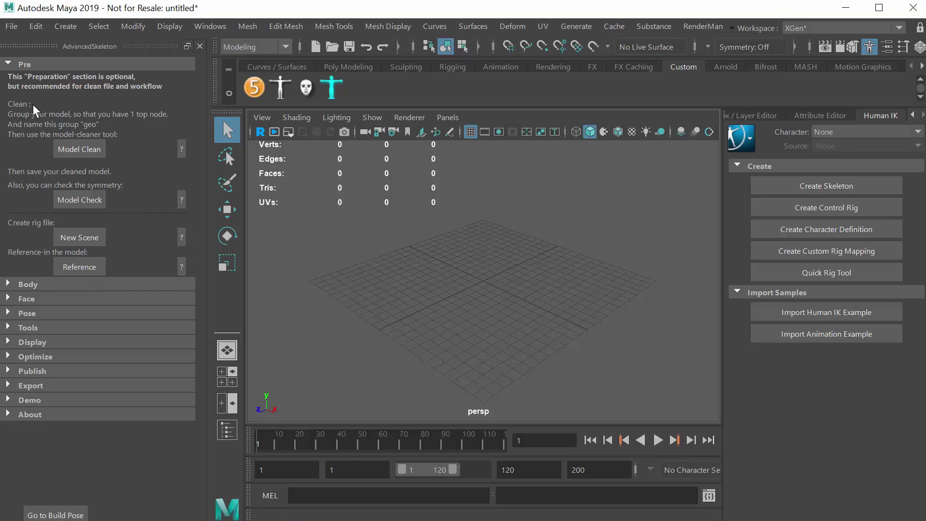
{"action": "left_click", "coordinate": [8, 63]}
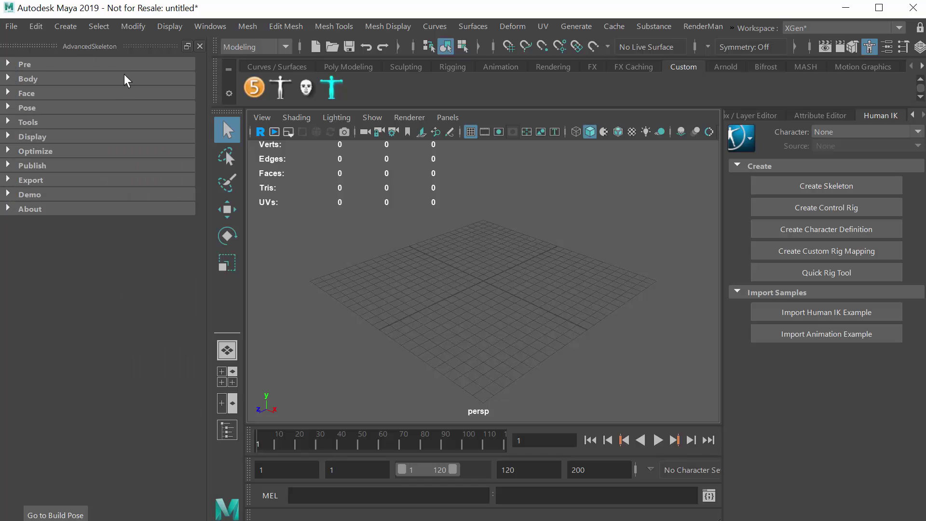
Expand the Body rollout and its Edit section, and examine the available IK-Label choices without changing the label.
{"action": "left_click", "coordinate": [7, 78]}
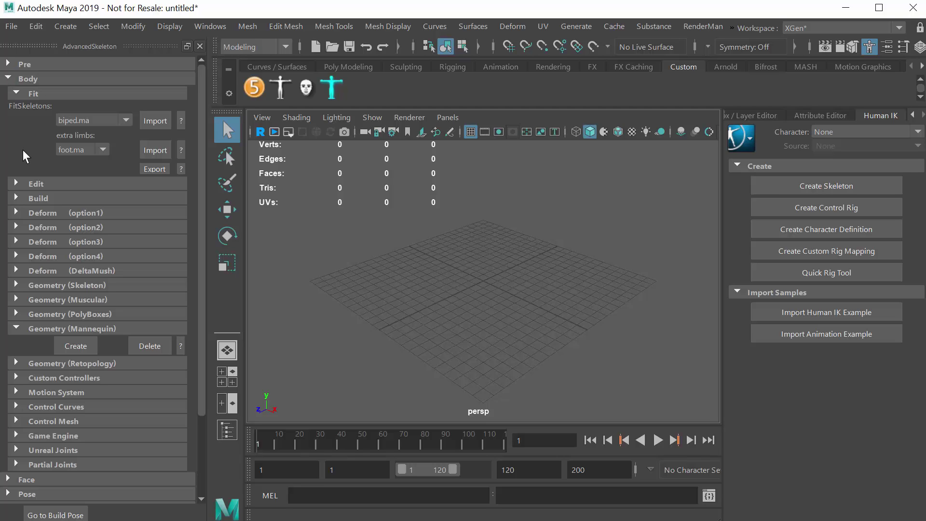
{"action": "left_click", "coordinate": [16, 183]}
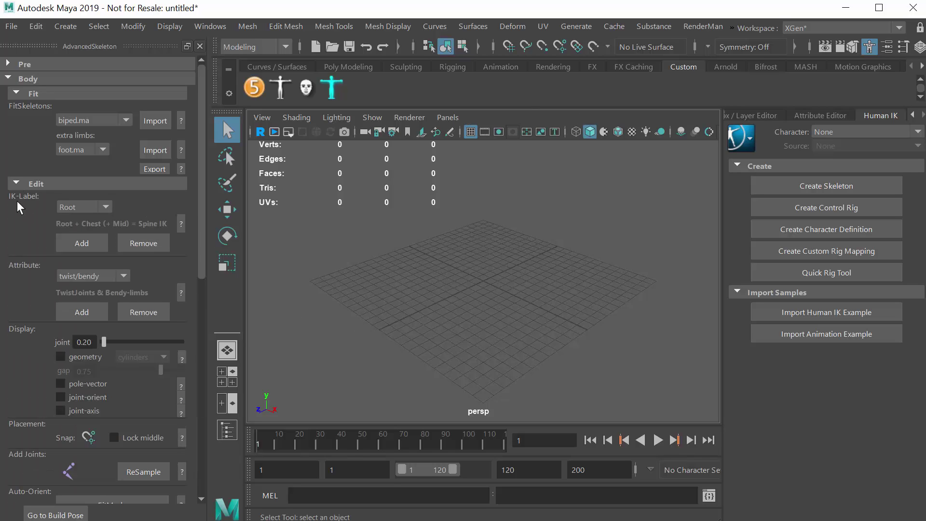
{"action": "left_click", "coordinate": [103, 208]}
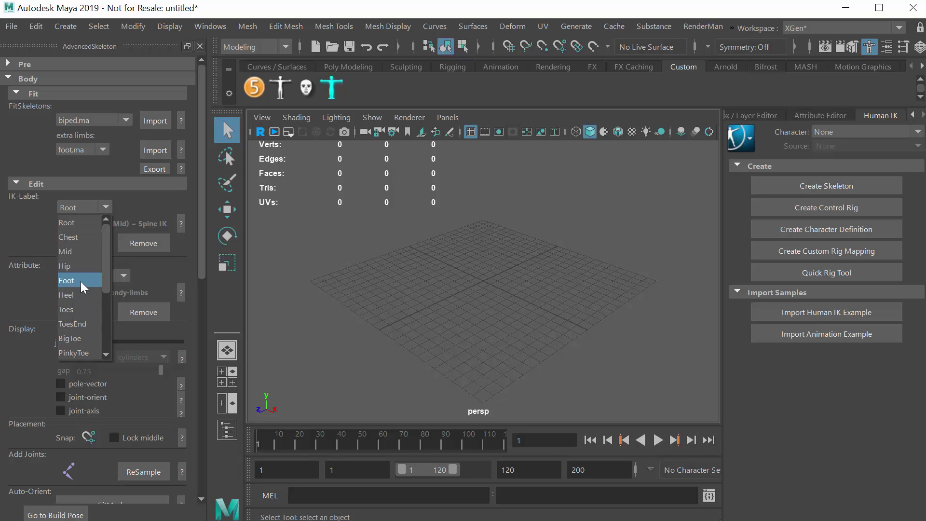
{"action": "left_click", "coordinate": [21, 212]}
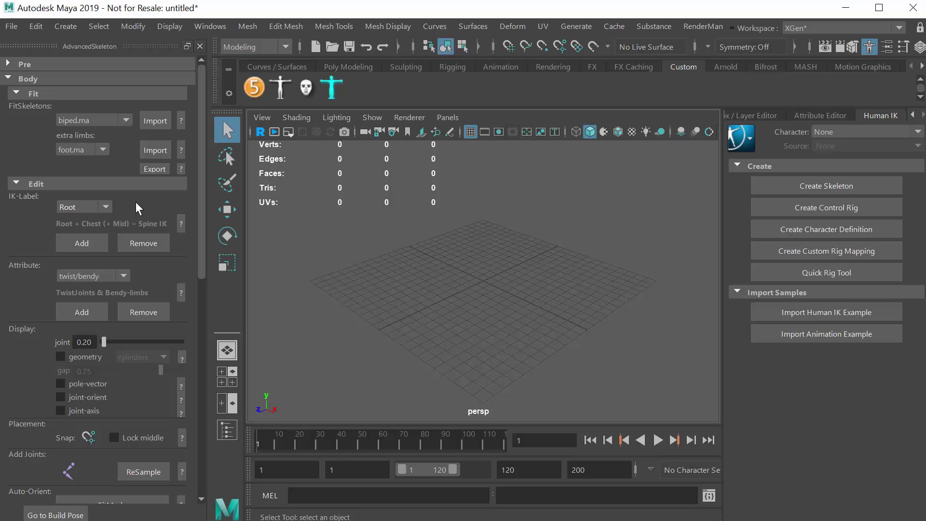
Look over the remaining AdvancedSkeleton rollouts, expand Demo to view its options, and return to the Fit section.
{"action": "left_click_drag", "start_coordinate": [197, 213], "coordinate": [193, 439]}
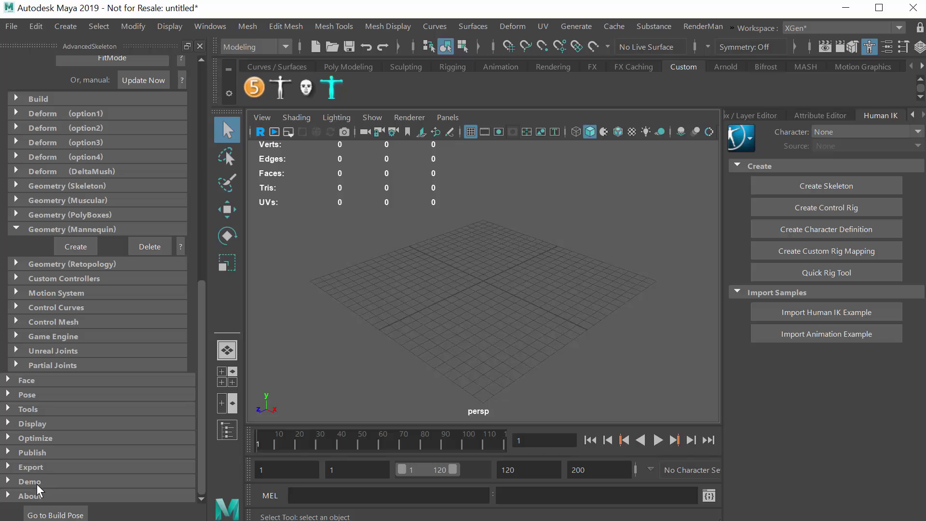
{"action": "left_click", "coordinate": [10, 480]}
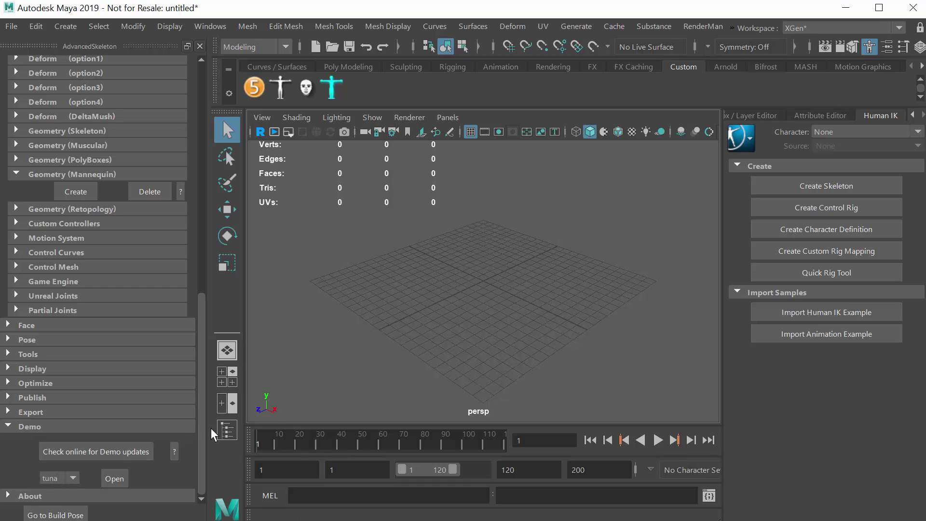
{"action": "left_click_drag", "start_coordinate": [205, 431], "coordinate": [207, 183]}
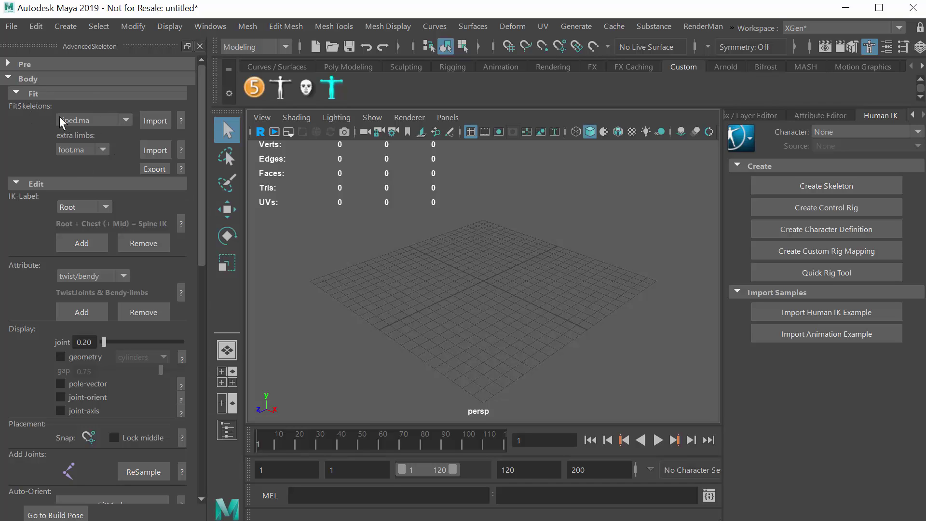
Choose biped.ma from the FitSkeletons and import it into the scene.
{"action": "left_click", "coordinate": [127, 121]}
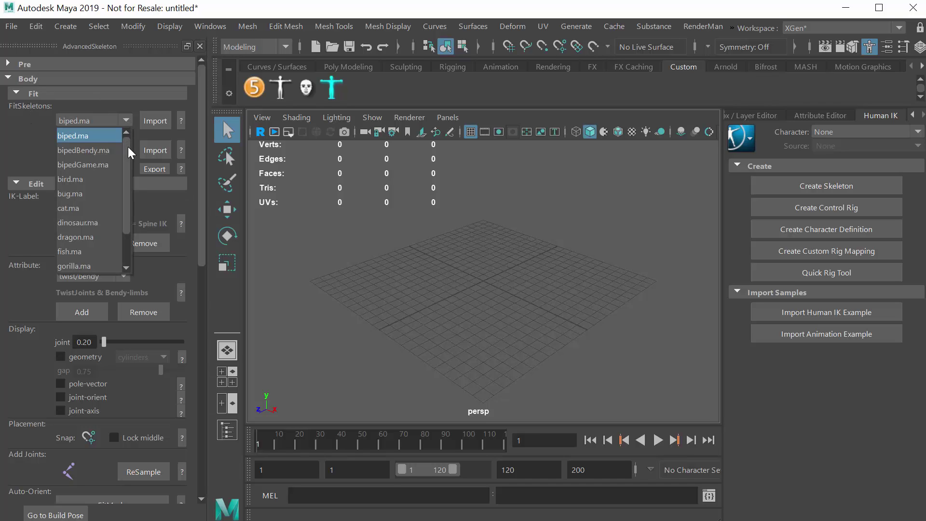
{"action": "mouse_move", "coordinate": [129, 146]}
{"action": "left_mouse_down"}
{"action": "mouse_move", "coordinate": [125, 182]}
{"action": "mouse_move", "coordinate": [120, 143]}
{"action": "left_mouse_up"}
{"action": "left_click", "coordinate": [69, 135]}
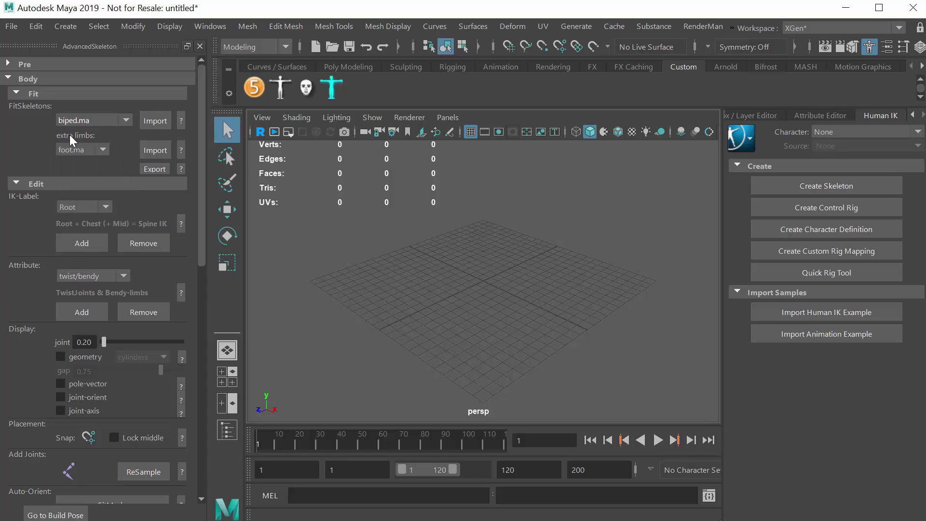
{"action": "left_click", "coordinate": [154, 120]}
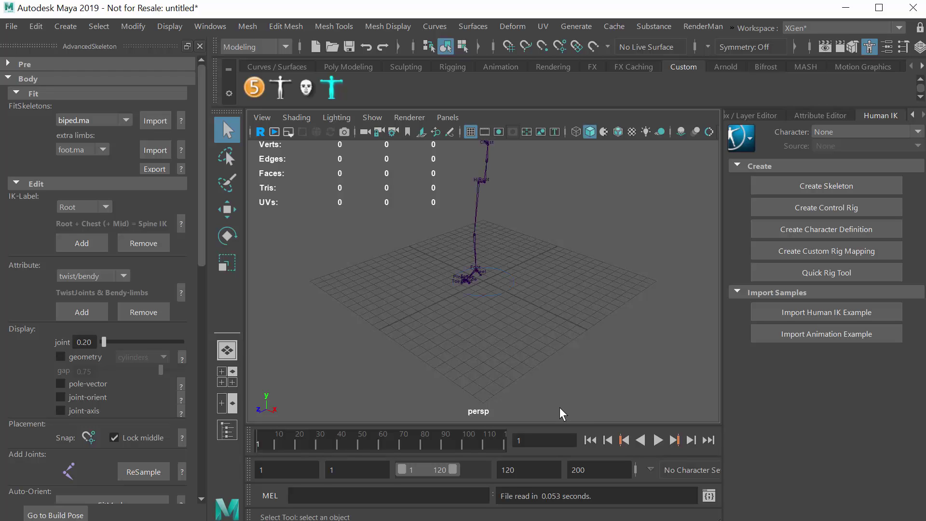
Inspect the imported biped fit skeleton up close, selecting its Root joint and its Shoulder joint.
{"action": "right_click_drag", "start_coordinate": [551, 218], "coordinate": [554, 298], "text": "alt"}
{"action": "left_click_drag", "start_coordinate": [553, 298], "coordinate": [573, 256], "text": "alt"}
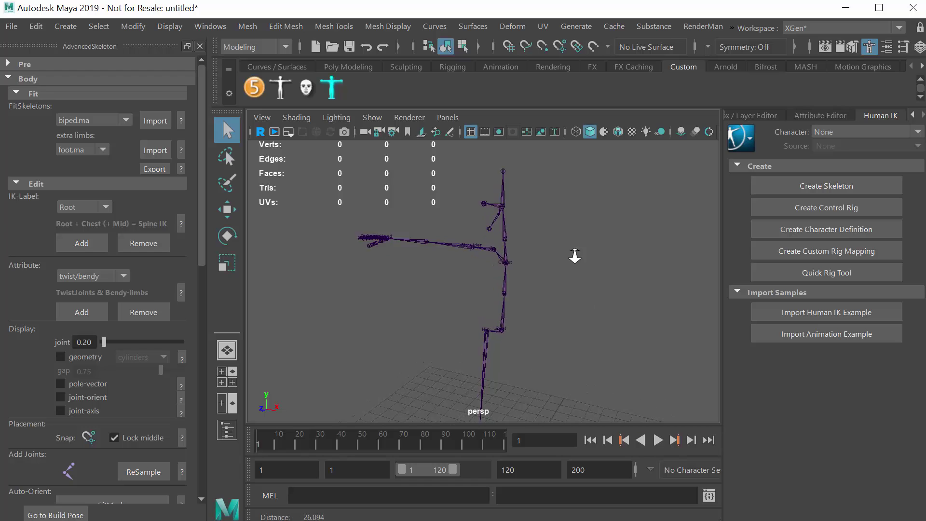
{"action": "scroll", "coordinate": [574, 256], "scroll_direction": "up", "scroll_amount": 5}
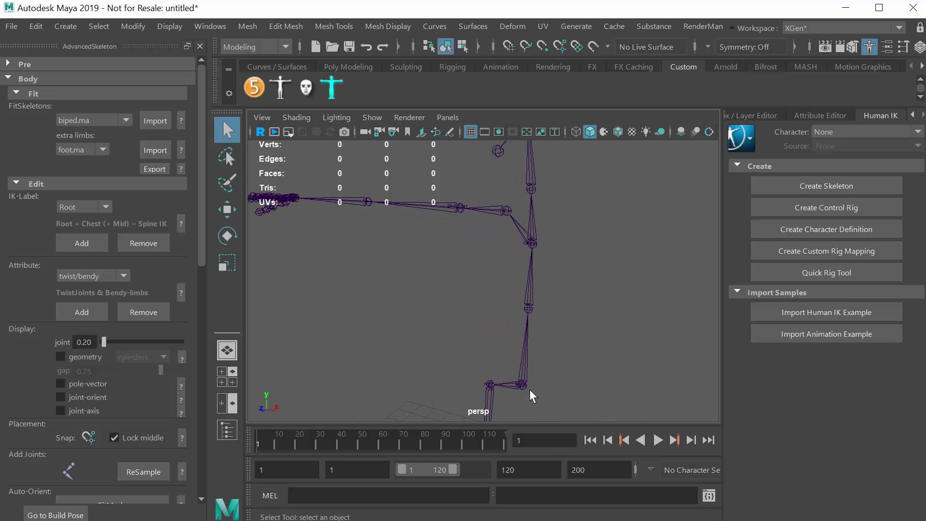
{"action": "middle_click_drag", "start_coordinate": [523, 386], "coordinate": [562, 276], "text": "alt"}
{"action": "right_click_drag", "start_coordinate": [562, 276], "coordinate": [492, 305], "text": "alt"}
{"action": "left_click", "coordinate": [507, 307]}
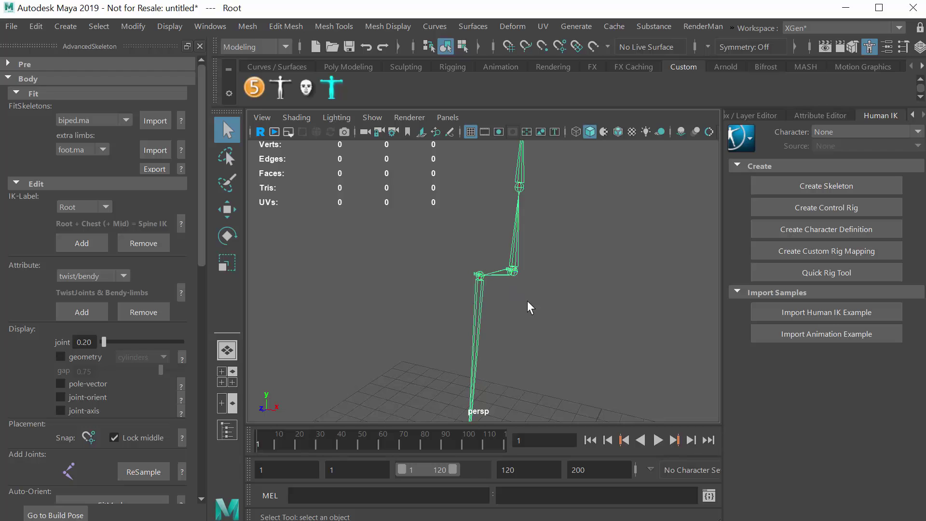
{"action": "right_click_drag", "start_coordinate": [563, 229], "coordinate": [457, 262], "text": "alt"}
{"action": "left_click", "coordinate": [456, 262]}
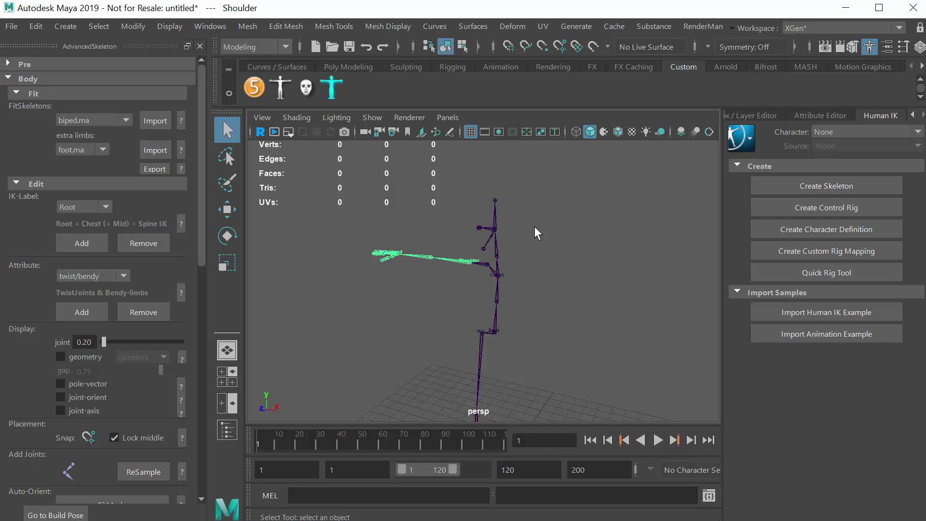
{"action": "scroll", "coordinate": [477, 341], "scroll_direction": "down", "scroll_amount": 5}
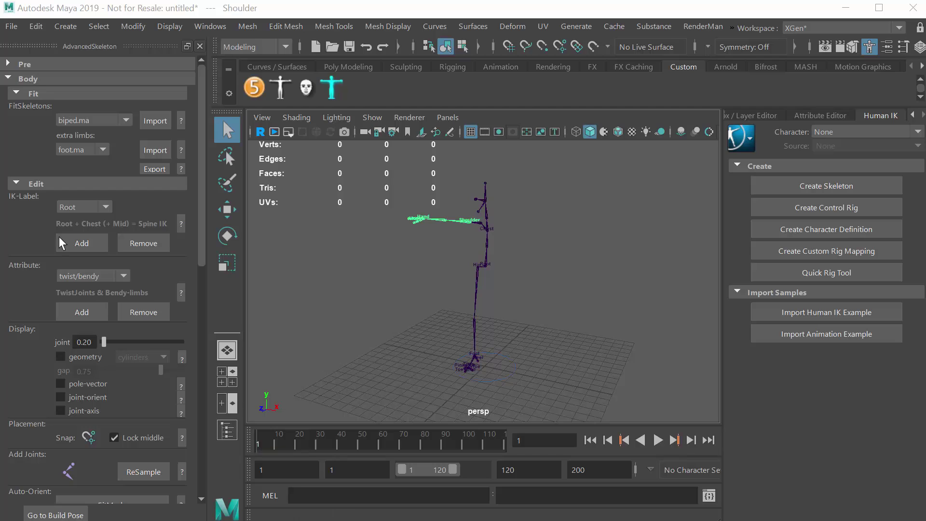
Collapse the Fit and Edit rollouts, and build the AdvancedSkeleton rig from the biped fit skeleton using the Build rollout.
{"action": "left_click", "coordinate": [16, 92]}
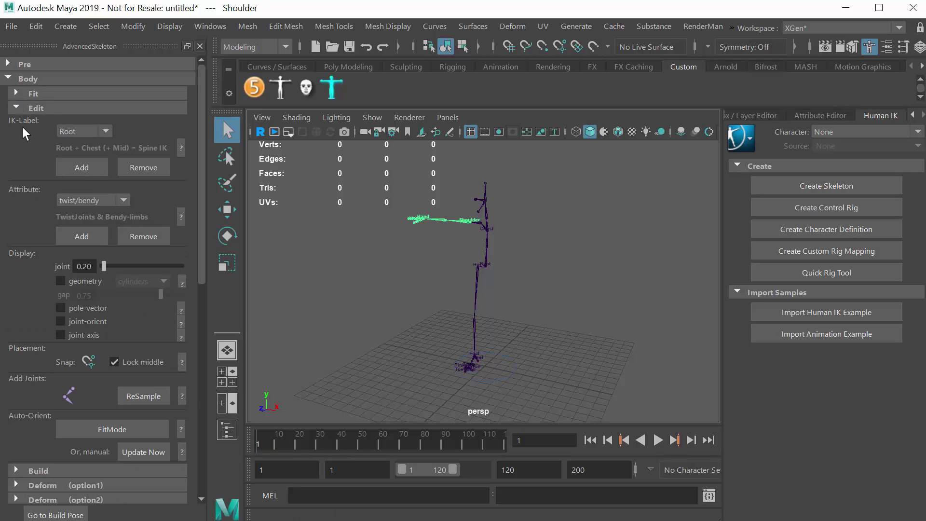
{"action": "left_click", "coordinate": [16, 108]}
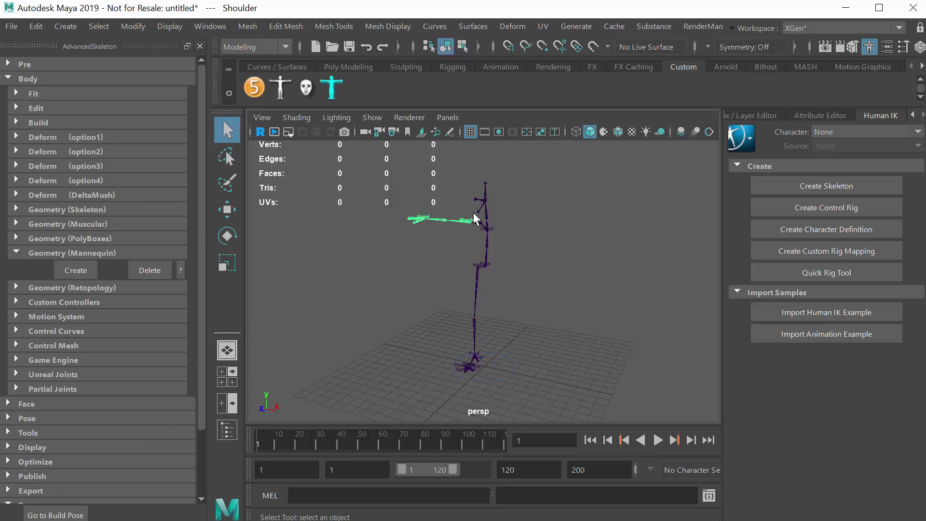
{"action": "scroll", "coordinate": [574, 216], "scroll_direction": "up", "scroll_amount": 3}
{"action": "middle_click_drag", "start_coordinate": [575, 217], "coordinate": [579, 303], "text": "alt"}
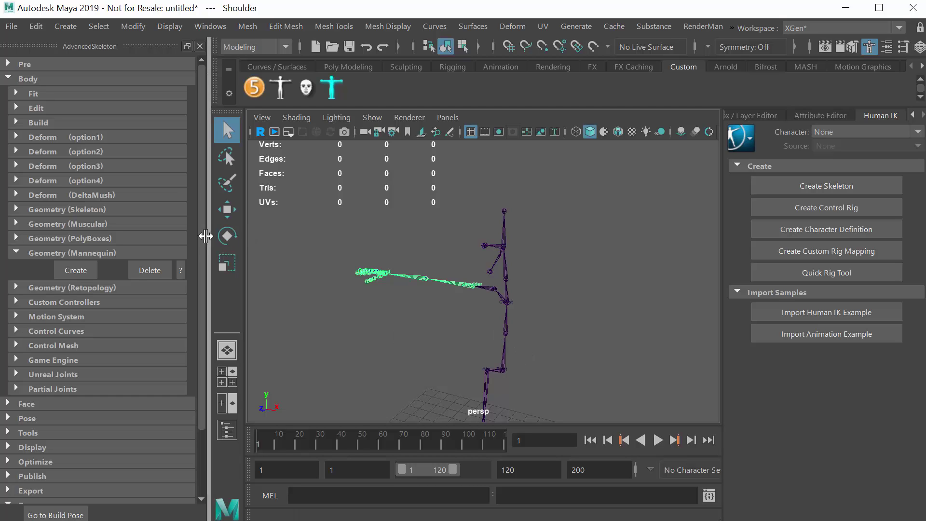
{"action": "scroll", "coordinate": [199, 251], "scroll_direction": "down", "scroll_amount": 2}
{"action": "scroll", "coordinate": [207, 243], "scroll_direction": "up", "scroll_amount": 1}
{"action": "left_click", "coordinate": [14, 121]}
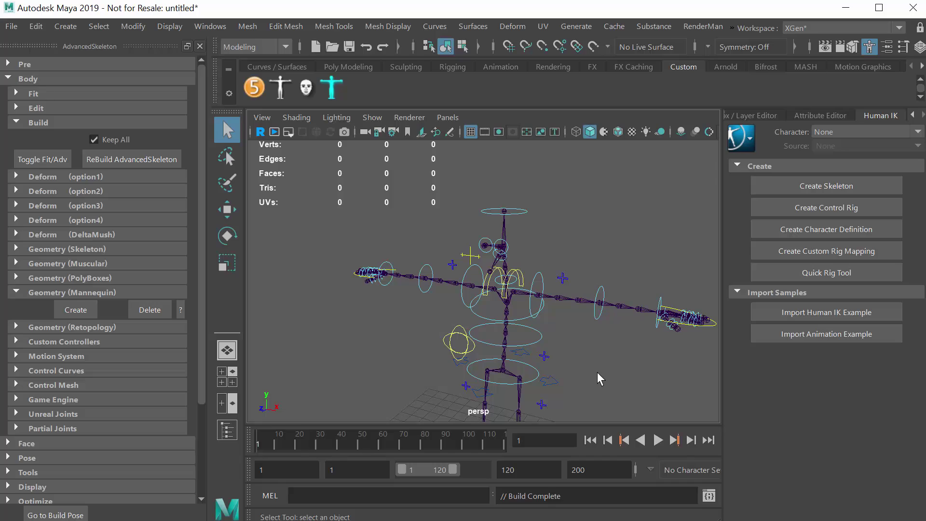
Look over the full built biped rig, and collapse the Build rollout.
{"action": "middle_click_drag", "start_coordinate": [598, 372], "coordinate": [577, 268], "text": "alt"}
{"action": "right_click_drag", "start_coordinate": [599, 303], "coordinate": [508, 319], "text": "alt"}
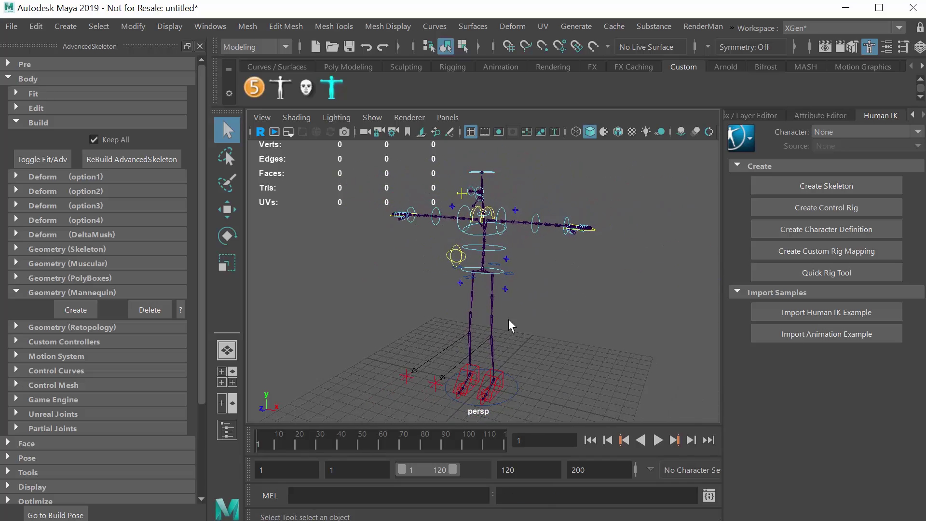
{"action": "left_click_drag", "start_coordinate": [508, 319], "coordinate": [531, 318], "text": "alt"}
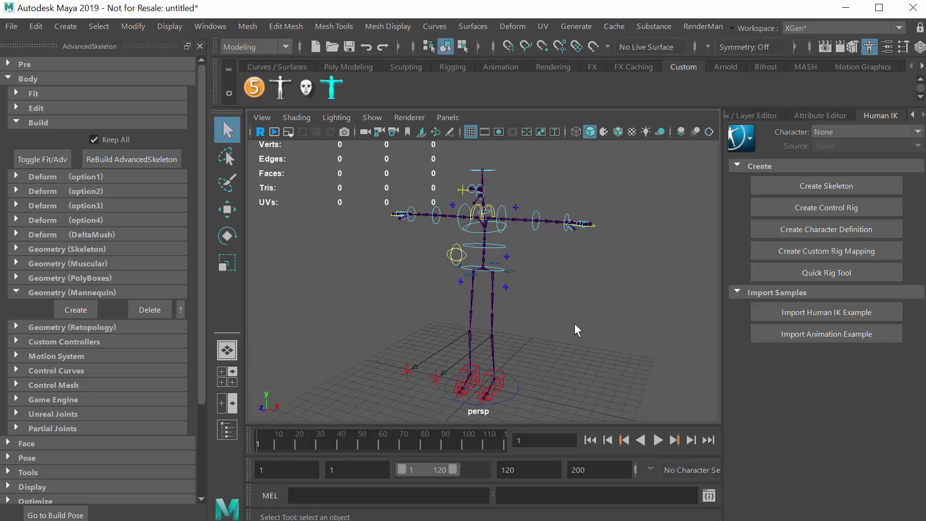
{"action": "left_click", "coordinate": [16, 122]}
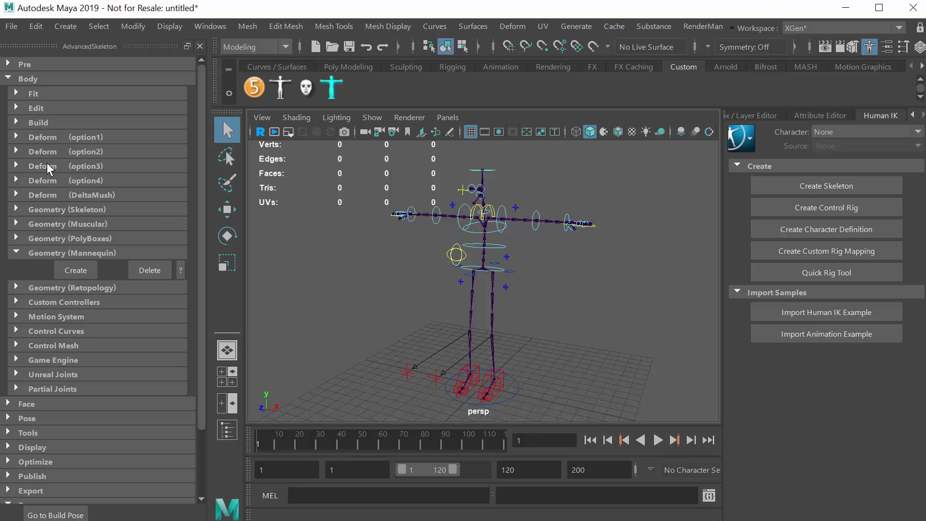
Switch to the Rigging menu set and look through the Skin commands for binding and weighting.
{"action": "left_click", "coordinate": [275, 48]}
{"action": "left_click", "coordinate": [265, 79]}
{"action": "left_click", "coordinate": [286, 26]}
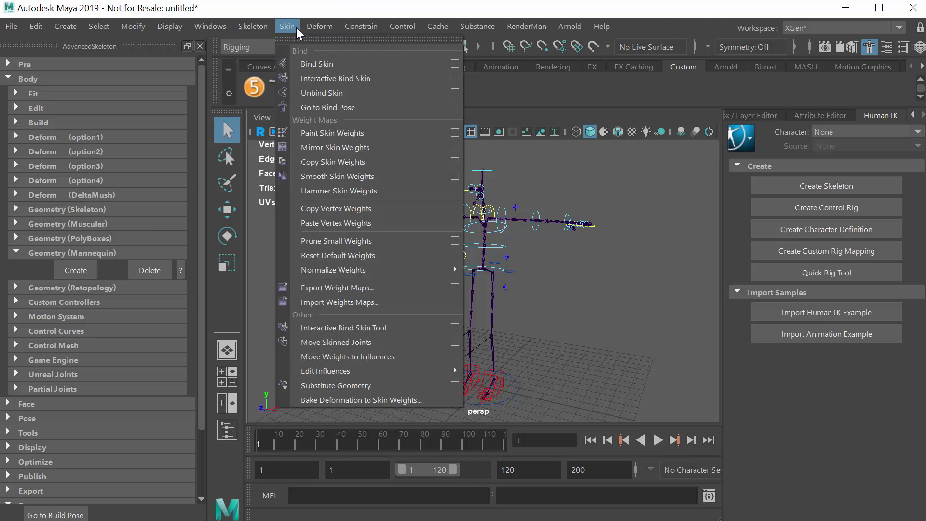
{"action": "left_click", "coordinate": [328, 7]}
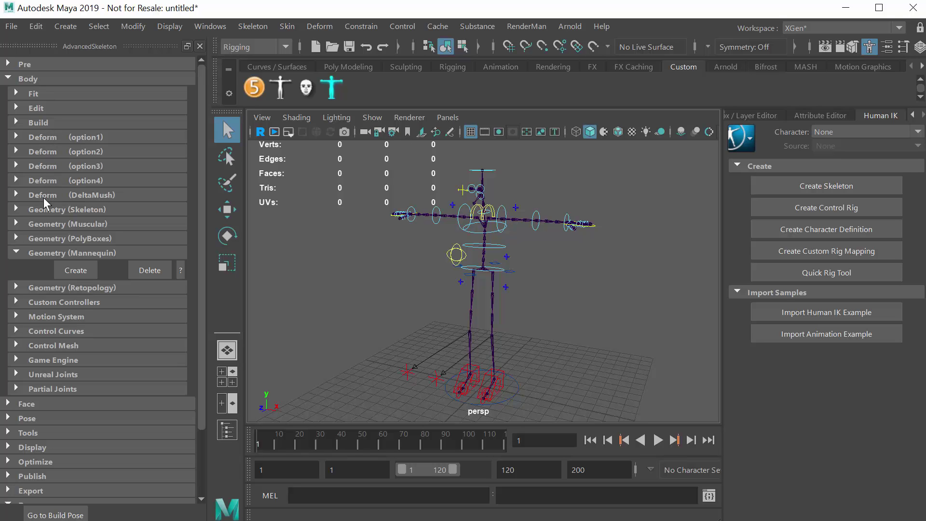
Create the Mannequin geometry for the biped rig and inspect it.
{"action": "left_click", "coordinate": [17, 253]}
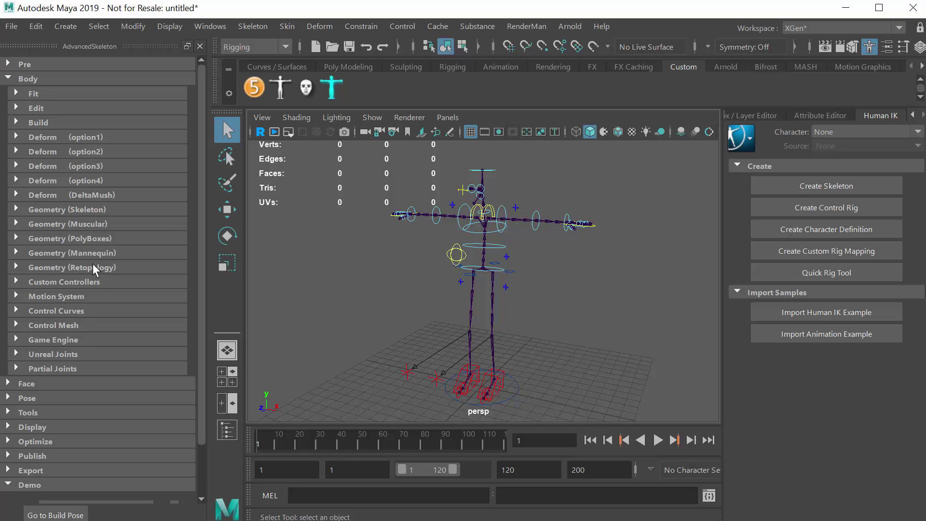
{"action": "left_click", "coordinate": [16, 253]}
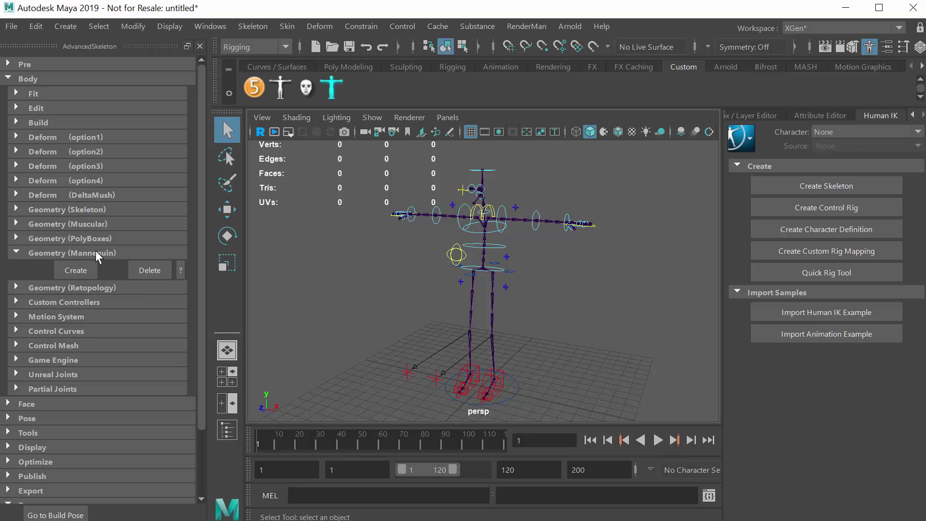
{"action": "left_click", "coordinate": [76, 271]}
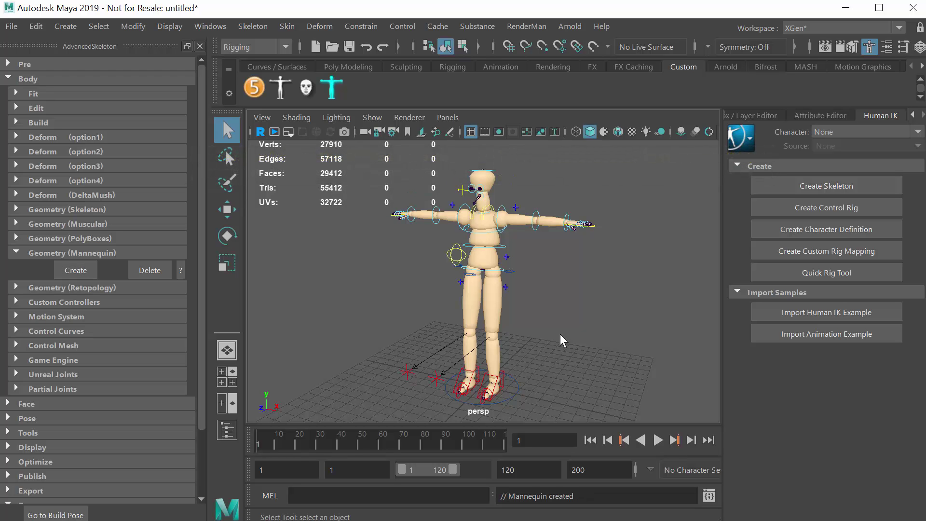
{"action": "mouse_move", "coordinate": [518, 309]}
{"action": "left_mouse_down", "text": "alt"}
{"action": "mouse_move", "coordinate": [625, 302]}
{"action": "mouse_move", "coordinate": [518, 302]}
{"action": "mouse_move", "coordinate": [531, 303]}
{"action": "left_mouse_up", "text": "alt"}
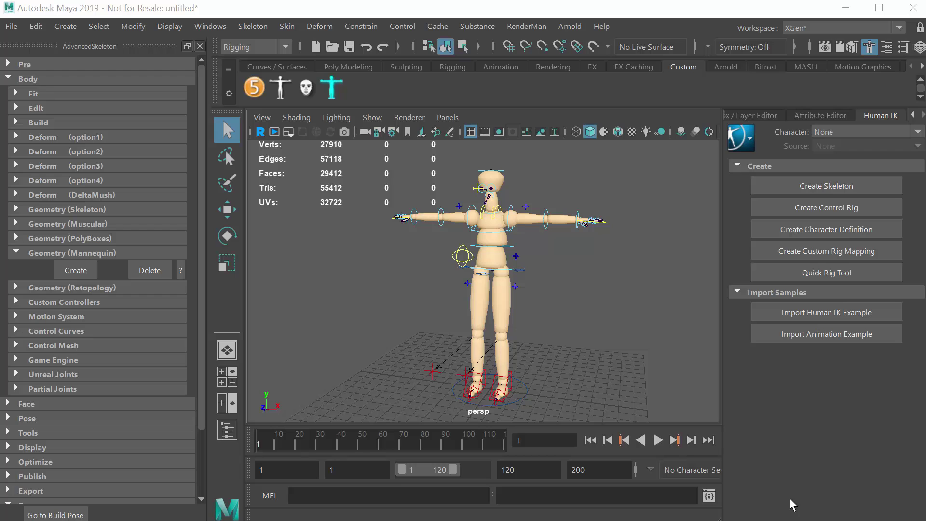
Open the biped selector window and place it beside the mannequin.
{"action": "mouse_move", "coordinate": [562, 290]}
{"action": "left_mouse_down", "text": "alt"}
{"action": "mouse_move", "coordinate": [536, 293]}
{"action": "mouse_move", "coordinate": [565, 289]}
{"action": "left_mouse_up", "text": "alt"}
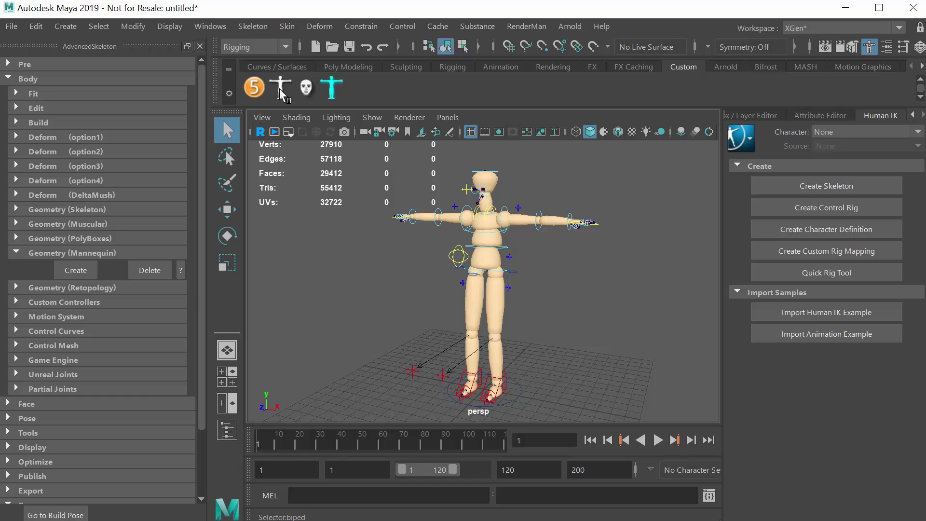
{"action": "left_click", "coordinate": [279, 88]}
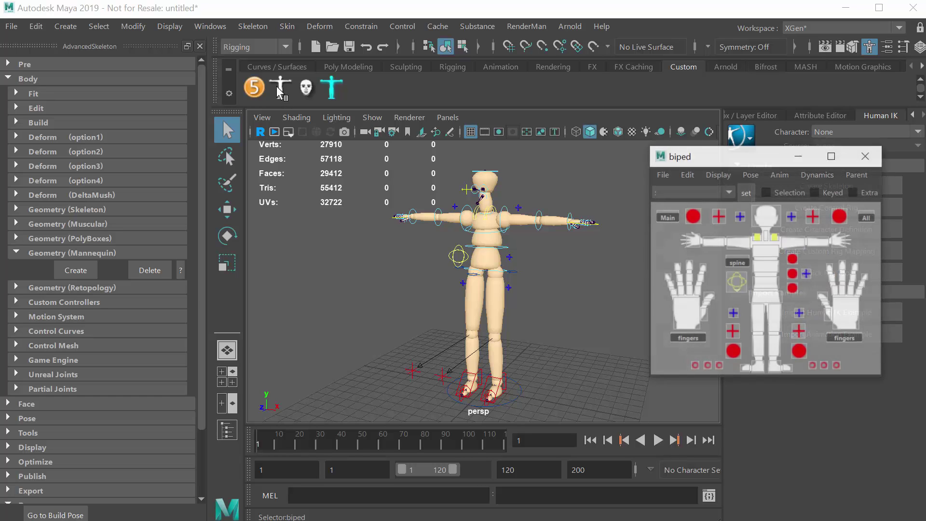
{"action": "left_click_drag", "start_coordinate": [759, 158], "coordinate": [734, 164]}
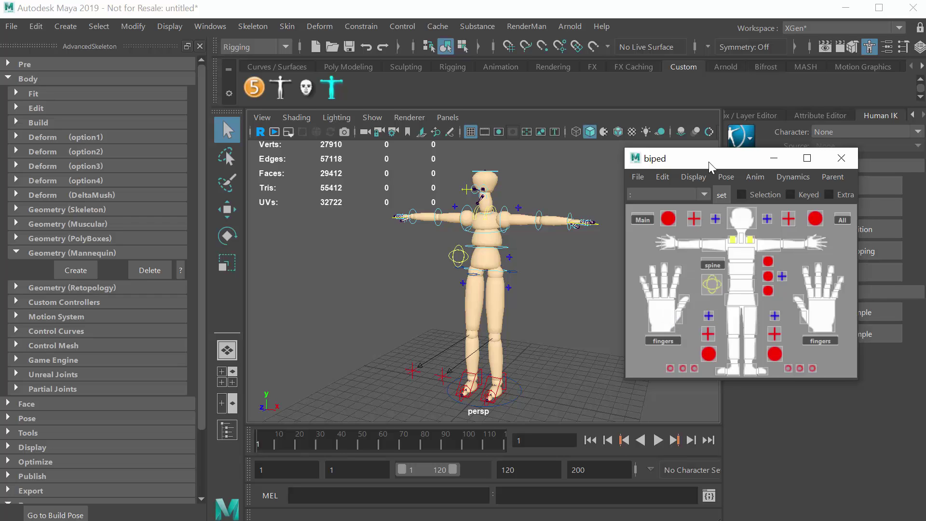
{"action": "left_click_drag", "start_coordinate": [709, 157], "coordinate": [715, 154]}
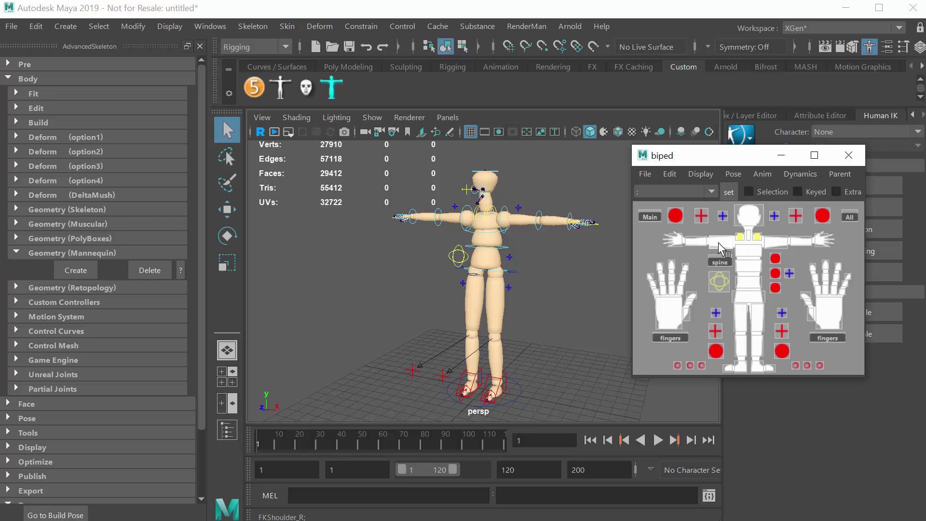
Using the biped selector, rotate the FKShoulder_L and FKShoulder_R controls so both arms angle down beside the body.
{"action": "left_click", "coordinate": [778, 243]}
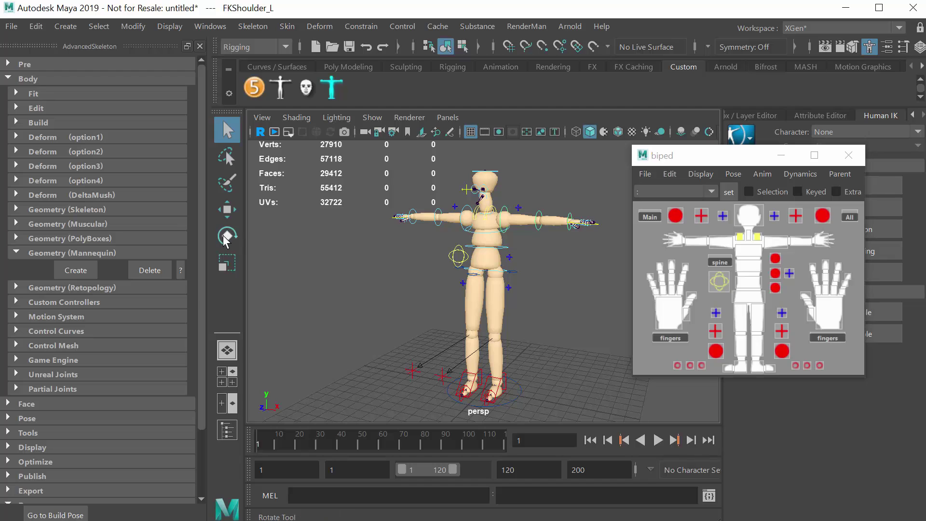
{"action": "left_click", "coordinate": [224, 235]}
{"action": "left_click_drag", "start_coordinate": [560, 184], "coordinate": [637, 266]}
{"action": "left_click", "coordinate": [721, 241]}
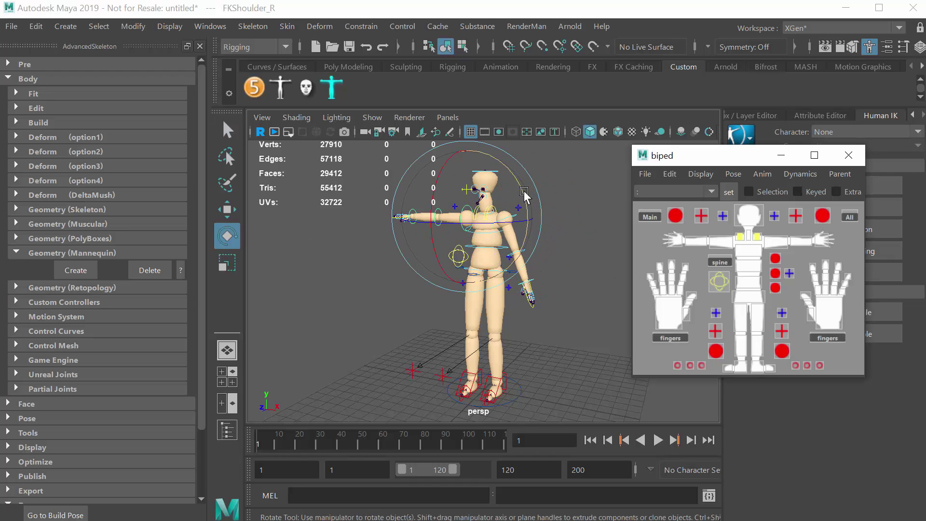
{"action": "left_click_drag", "start_coordinate": [524, 191], "coordinate": [465, 128]}
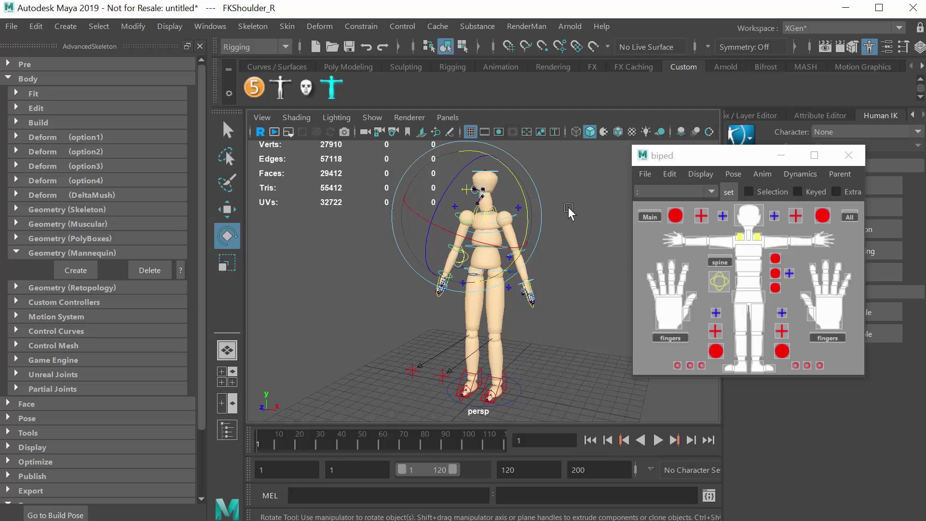
{"action": "left_click_drag", "start_coordinate": [446, 196], "coordinate": [451, 183]}
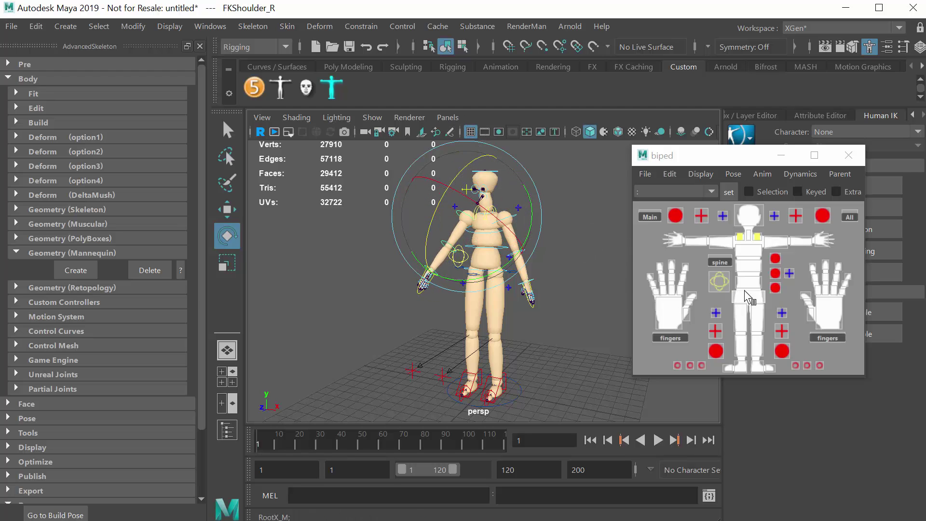
{"action": "left_click", "coordinate": [779, 239]}
{"action": "left_click_drag", "start_coordinate": [536, 212], "coordinate": [531, 164]}
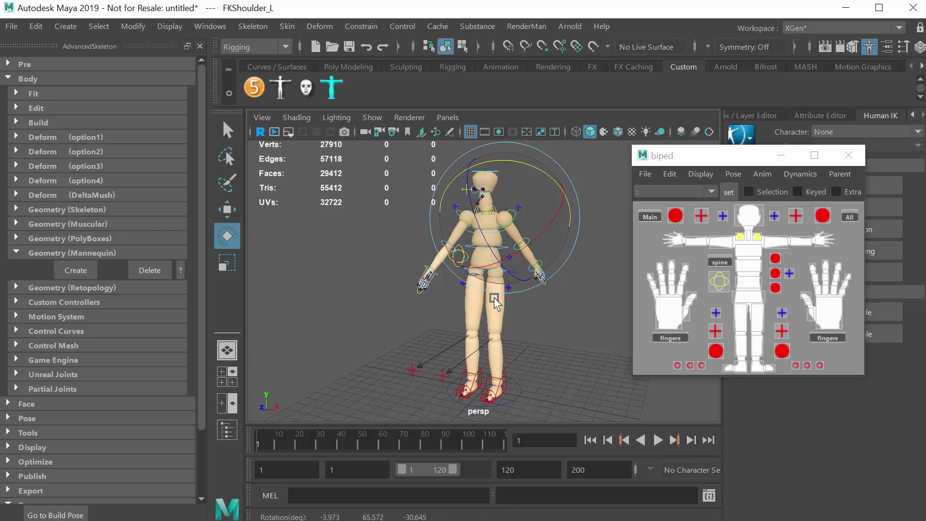
{"action": "left_click_drag", "start_coordinate": [535, 271], "coordinate": [563, 310], "text": "alt"}
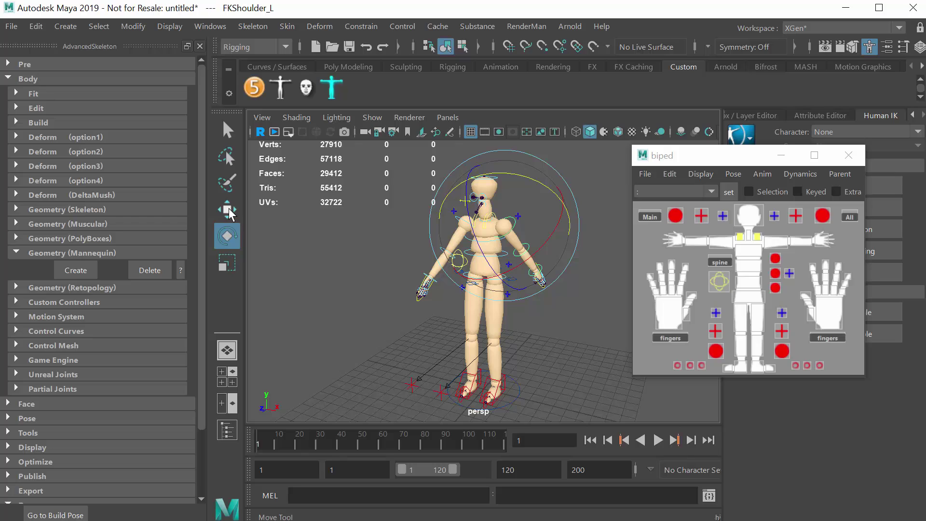
Check the Rotate Tool settings, choose Object as the axis orientation, and close the settings.
{"action": "double_click", "coordinate": [230, 236]}
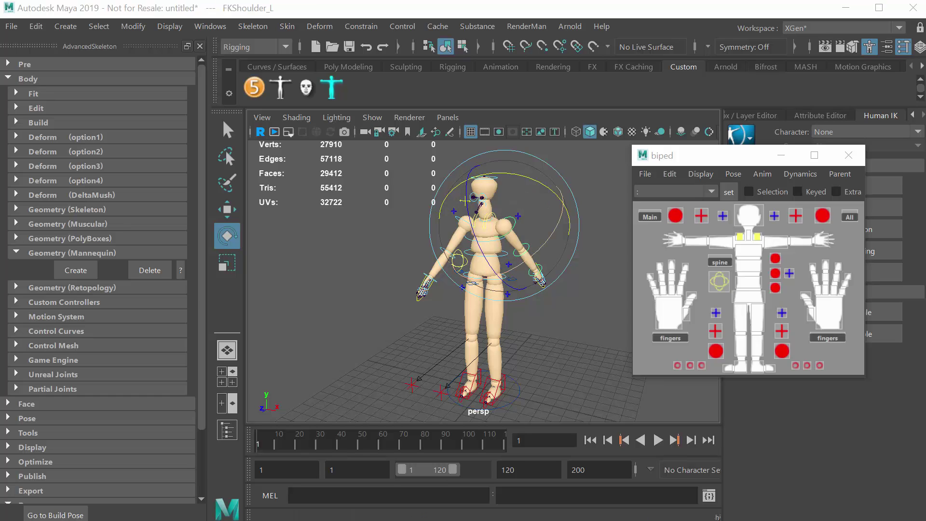
{"action": "left_click_drag", "start_coordinate": [661, 84], "coordinate": [582, 51]}
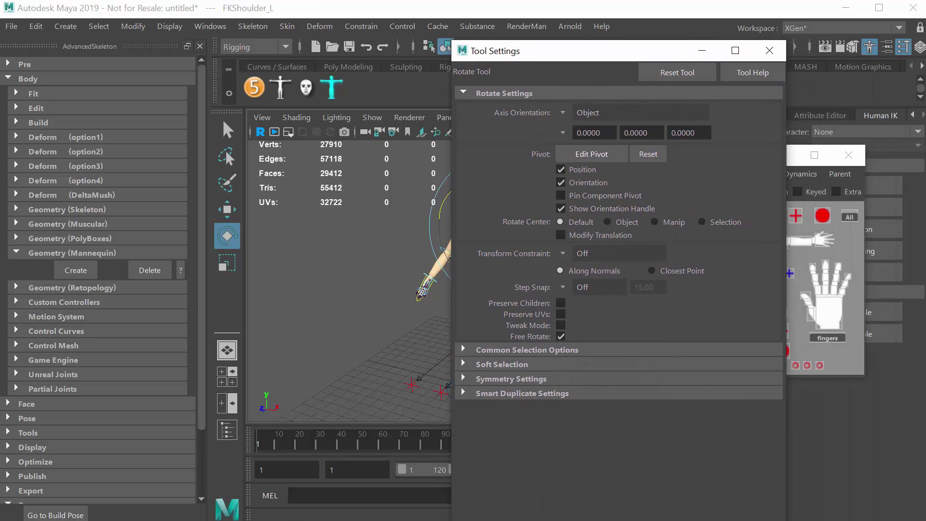
{"action": "left_click_drag", "start_coordinate": [619, 511], "coordinate": [621, 481]}
{"action": "left_click_drag", "start_coordinate": [560, 55], "coordinate": [543, 83]}
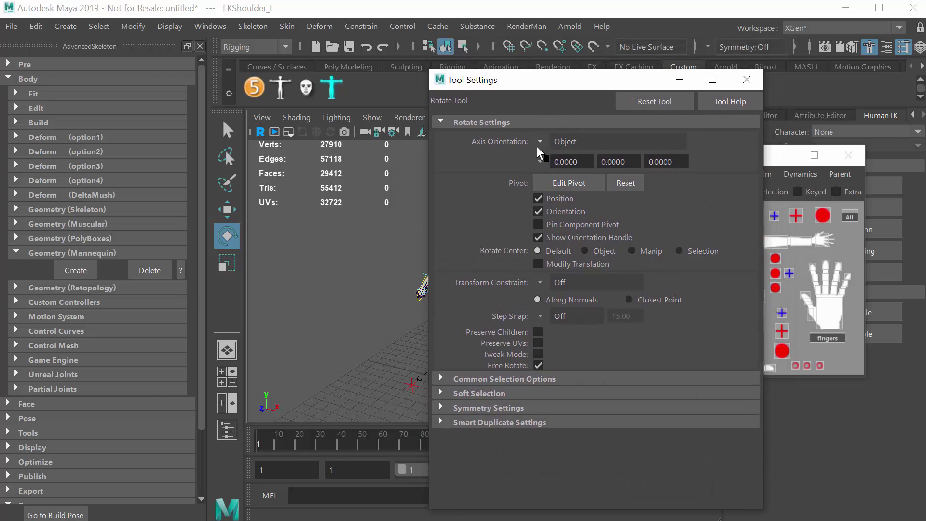
{"action": "left_click", "coordinate": [543, 143]}
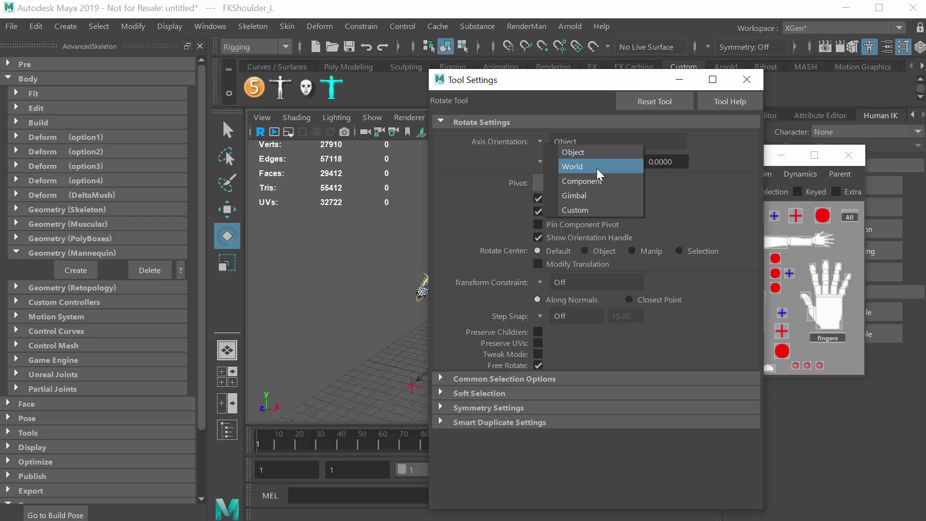
{"action": "left_click", "coordinate": [599, 151]}
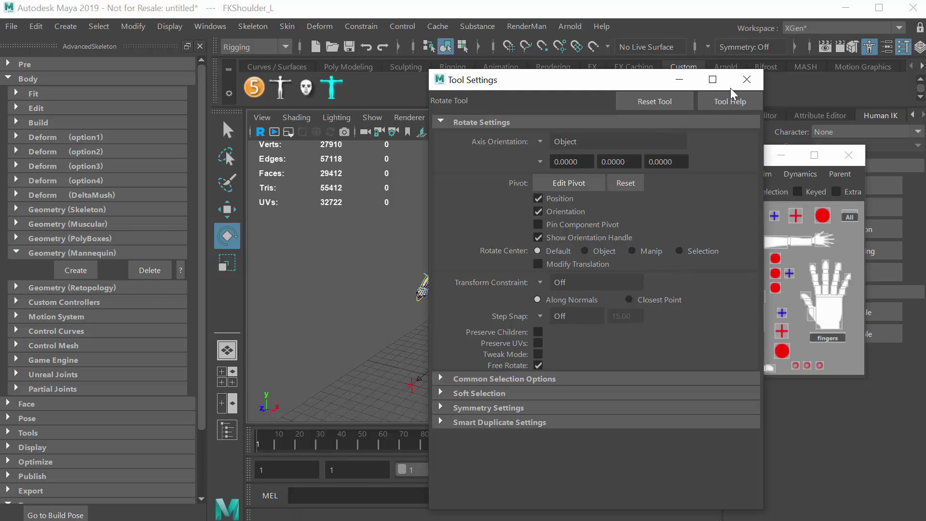
{"action": "left_click", "coordinate": [747, 79]}
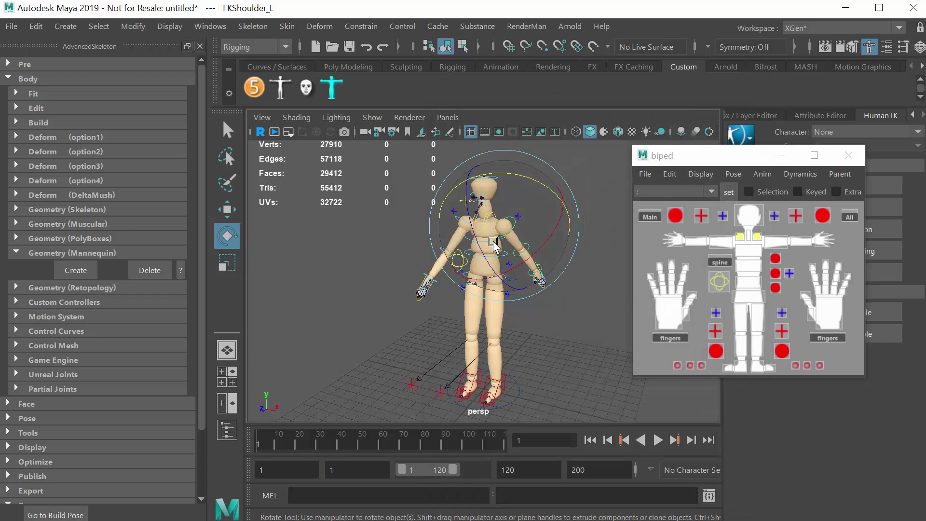
Fine-tune the FKShoulder_L rotation, checking the arm from the side and the front.
{"action": "mouse_move", "coordinate": [556, 317]}
{"action": "left_mouse_down", "text": "alt"}
{"action": "mouse_move", "coordinate": [518, 313]}
{"action": "mouse_move", "coordinate": [552, 317]}
{"action": "left_mouse_up", "text": "alt"}
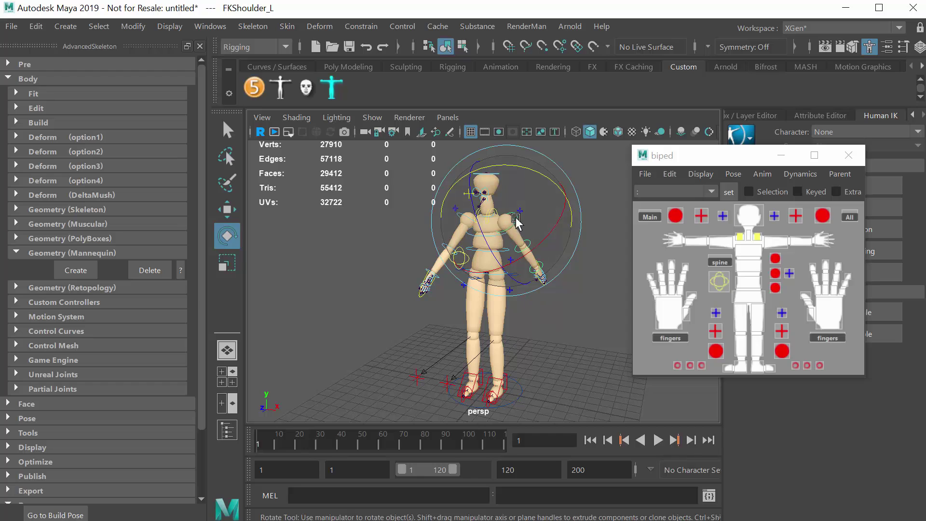
{"action": "mouse_move", "coordinate": [482, 234]}
{"action": "left_mouse_down"}
{"action": "mouse_move", "coordinate": [478, 216]}
{"action": "mouse_move", "coordinate": [482, 242]}
{"action": "left_mouse_up"}
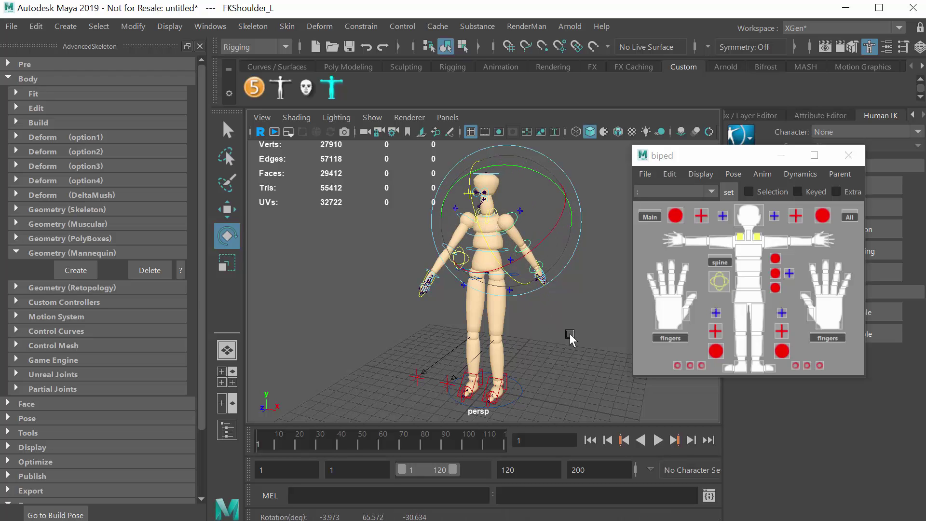
{"action": "left_click_drag", "start_coordinate": [574, 340], "coordinate": [541, 333], "text": "alt"}
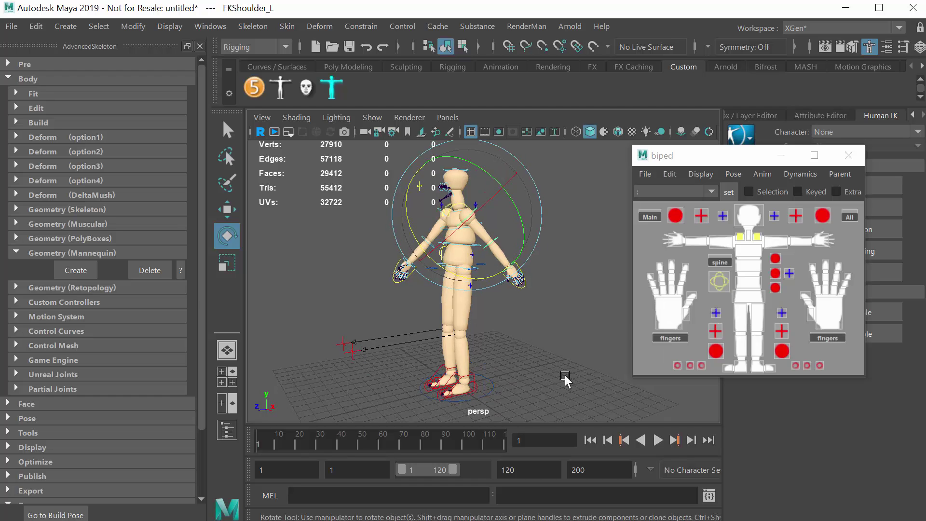
{"action": "left_click_drag", "start_coordinate": [413, 227], "coordinate": [405, 216]}
{"action": "left_click_drag", "start_coordinate": [497, 298], "coordinate": [648, 282], "text": "alt"}
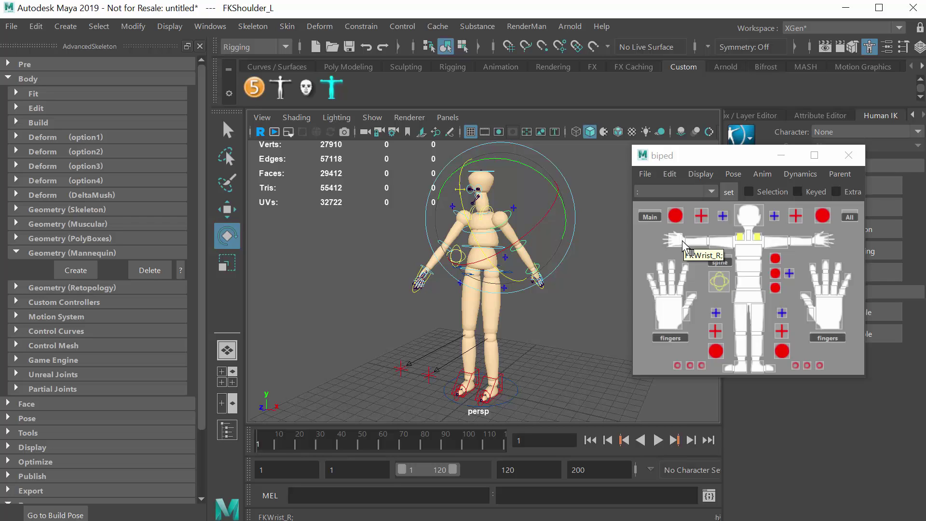
Try moving the FKShoulder_L control sideways away from the torso, and undo the move.
{"action": "left_click", "coordinate": [227, 210]}
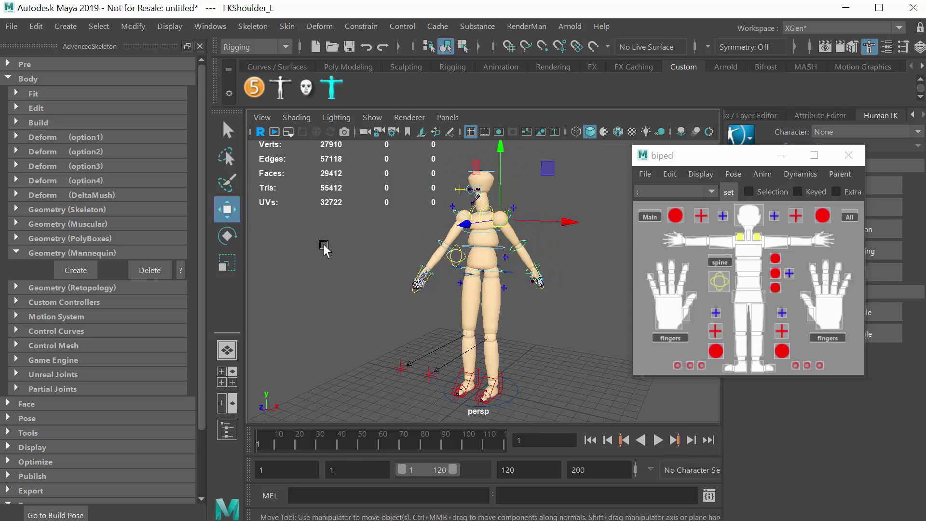
{"action": "left_click_drag", "start_coordinate": [522, 227], "coordinate": [562, 227]}
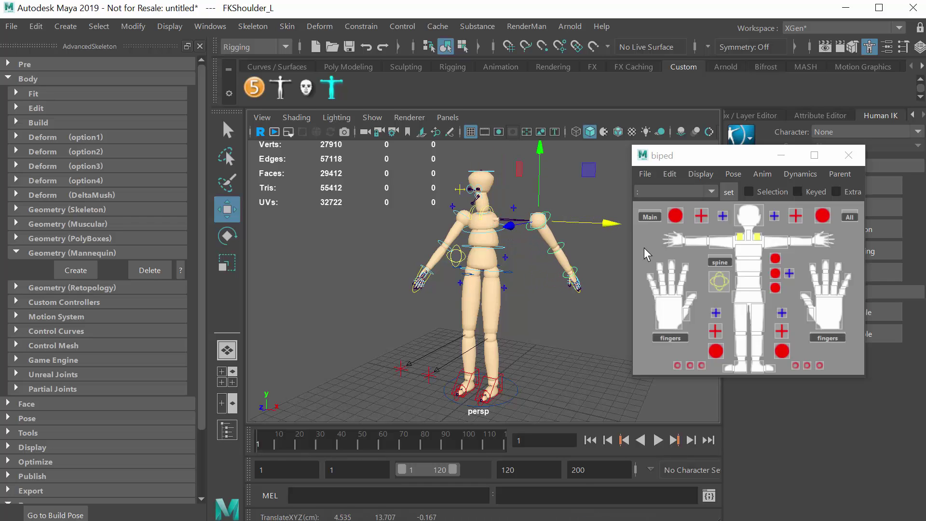
{"action": "key", "text": "ctrl+z"}
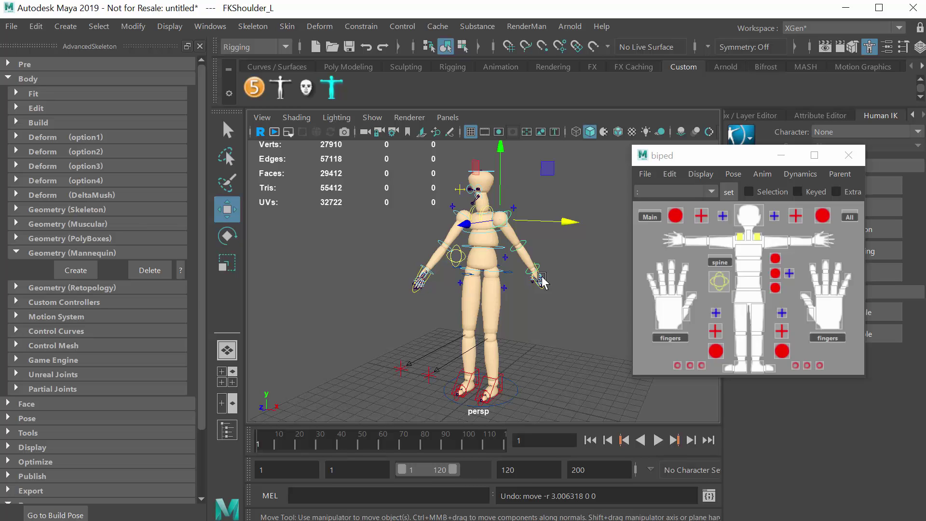
Rotate the FKElbow_L and FKElbow_R controls to bend both forearms slightly forward.
{"action": "left_click", "coordinate": [226, 235]}
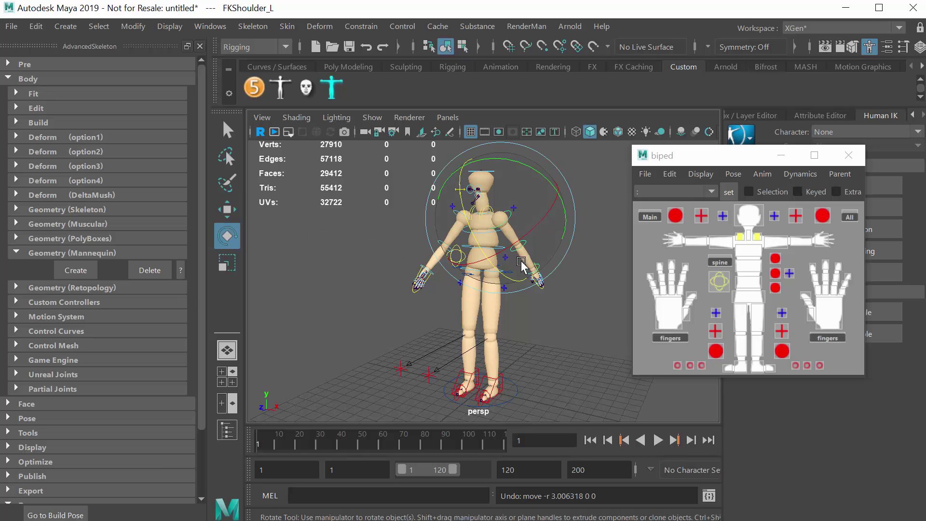
{"action": "right_click_drag", "start_coordinate": [468, 277], "coordinate": [578, 282], "text": "alt"}
{"action": "middle_click_drag", "start_coordinate": [578, 281], "coordinate": [539, 331], "text": "alt"}
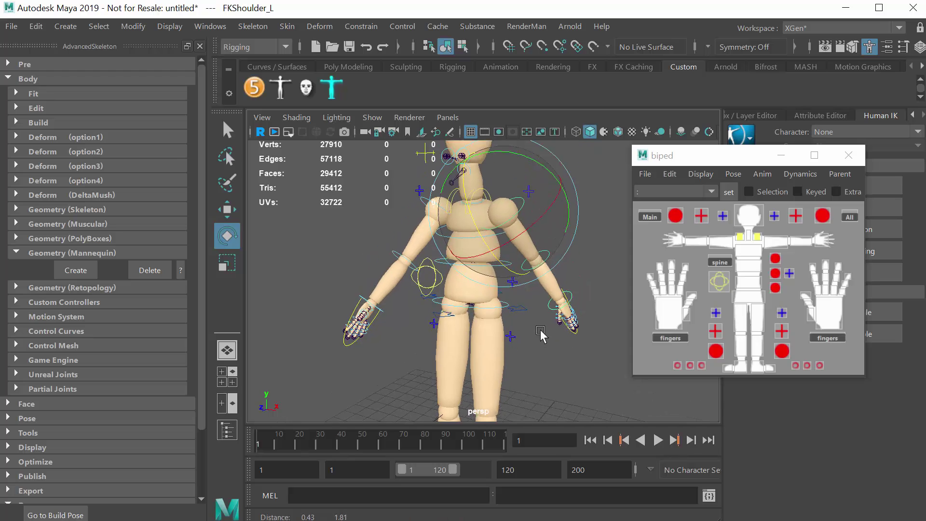
{"action": "left_click_drag", "start_coordinate": [540, 331], "coordinate": [559, 253], "text": "alt"}
{"action": "left_click", "coordinate": [560, 253]}
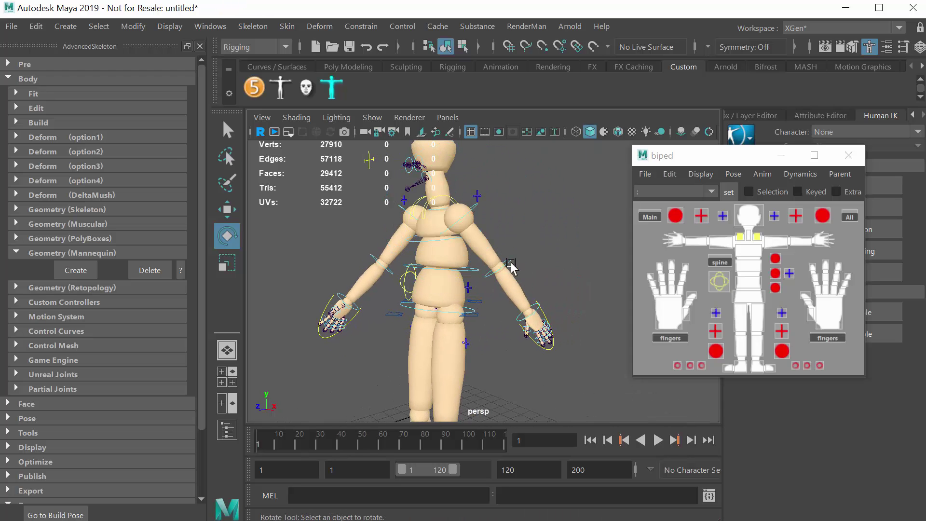
{"action": "left_click", "coordinate": [511, 262]}
{"action": "left_click_drag", "start_coordinate": [450, 278], "coordinate": [449, 263]}
{"action": "left_click", "coordinate": [367, 258]}
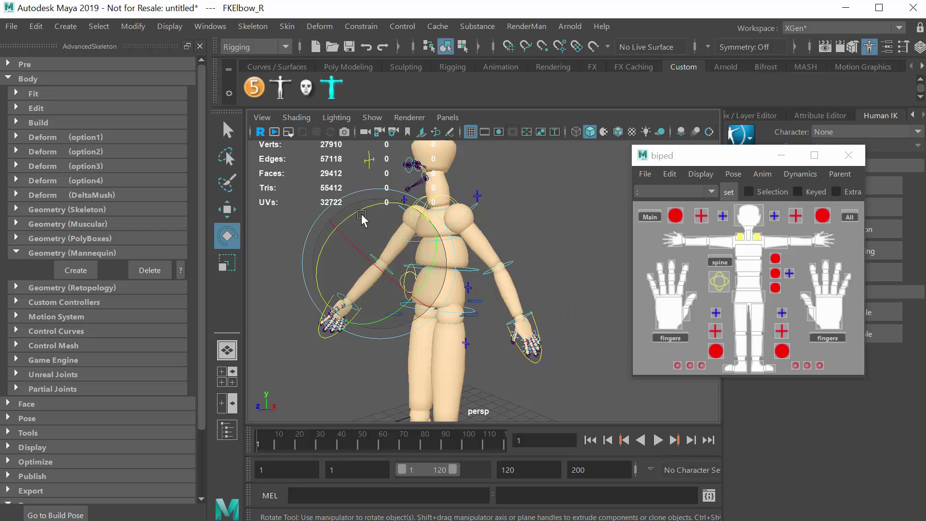
{"action": "left_click_drag", "start_coordinate": [362, 209], "coordinate": [371, 202]}
Select the FKHip_L and FKKnee_L controls in turn from the biped selector, try rotating the left knee, and undo the rotation.
{"action": "right_click_drag", "start_coordinate": [586, 322], "coordinate": [498, 351], "text": "alt"}
{"action": "middle_click_drag", "start_coordinate": [498, 351], "coordinate": [502, 304], "text": "alt"}
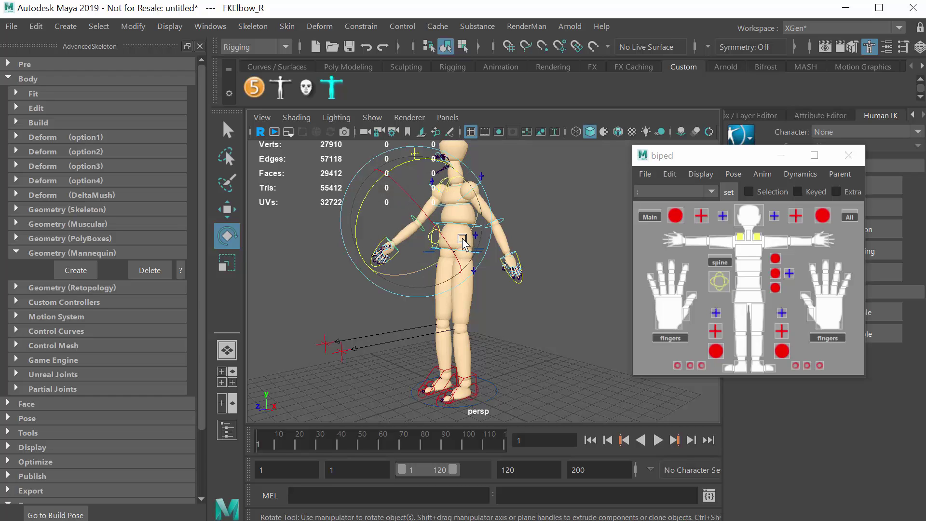
{"action": "middle_click_drag", "start_coordinate": [497, 358], "coordinate": [504, 303], "text": "alt"}
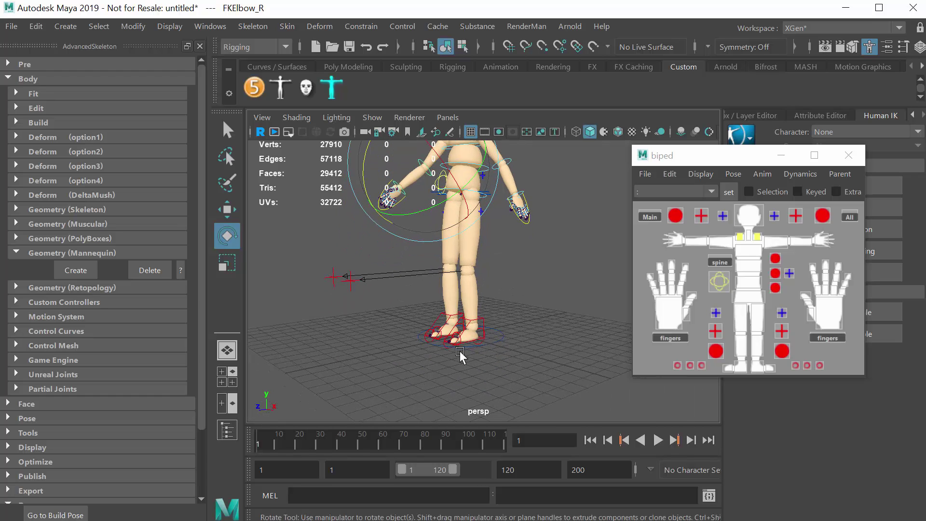
{"action": "left_click", "coordinate": [484, 321]}
{"action": "left_click", "coordinate": [558, 268]}
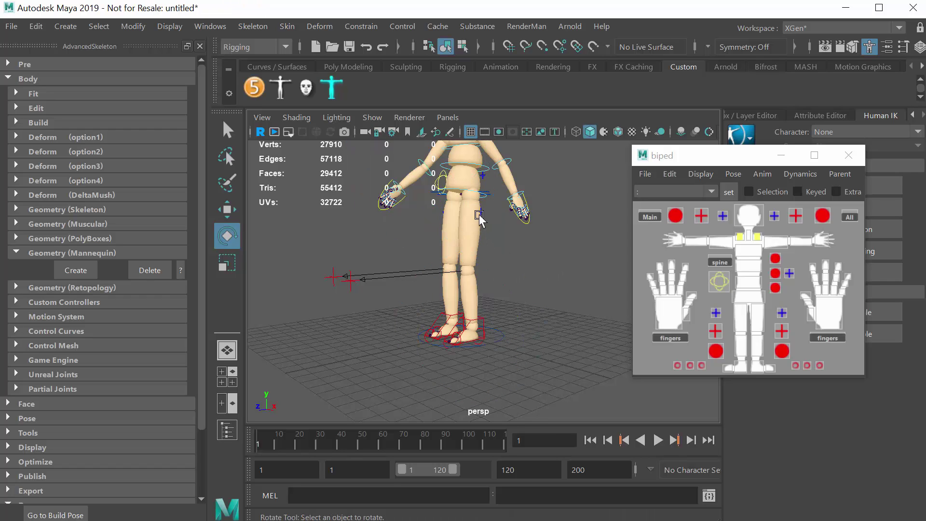
{"action": "left_click", "coordinate": [757, 316]}
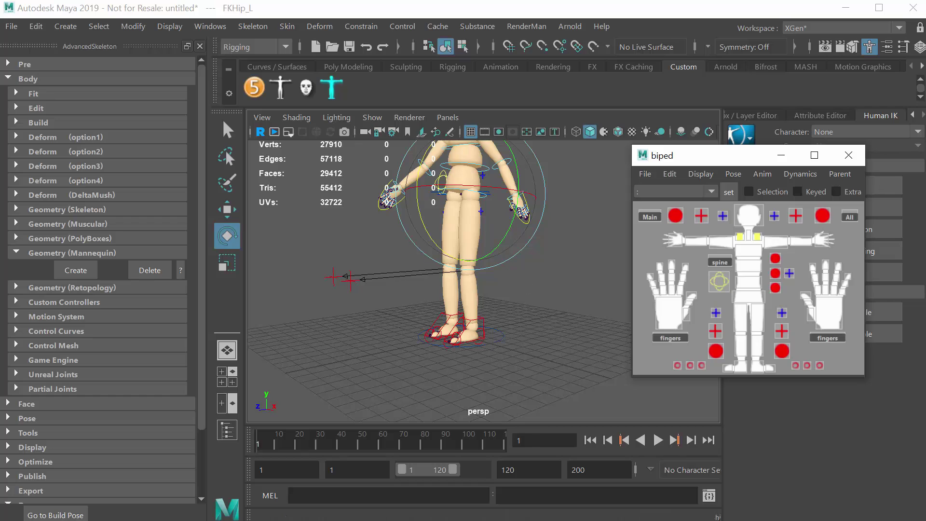
{"action": "left_click", "coordinate": [759, 345]}
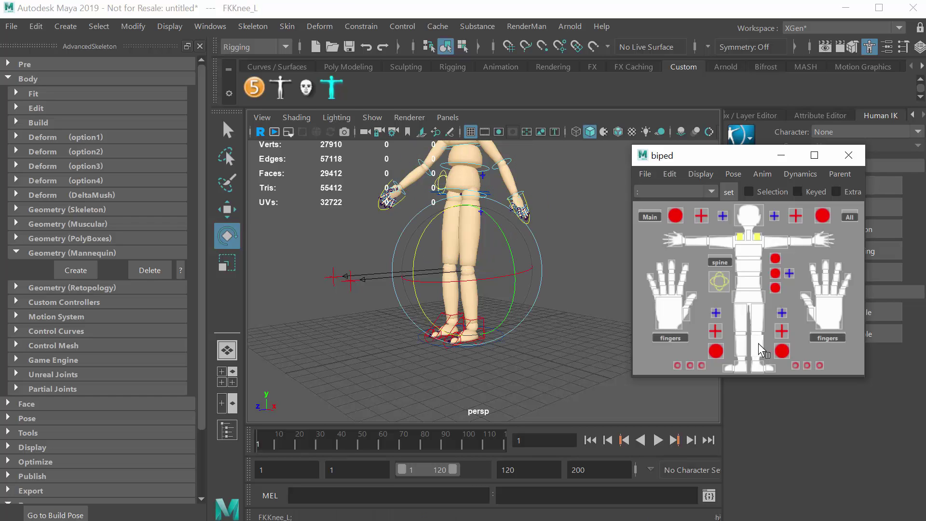
{"action": "left_click_drag", "start_coordinate": [425, 236], "coordinate": [436, 278]}
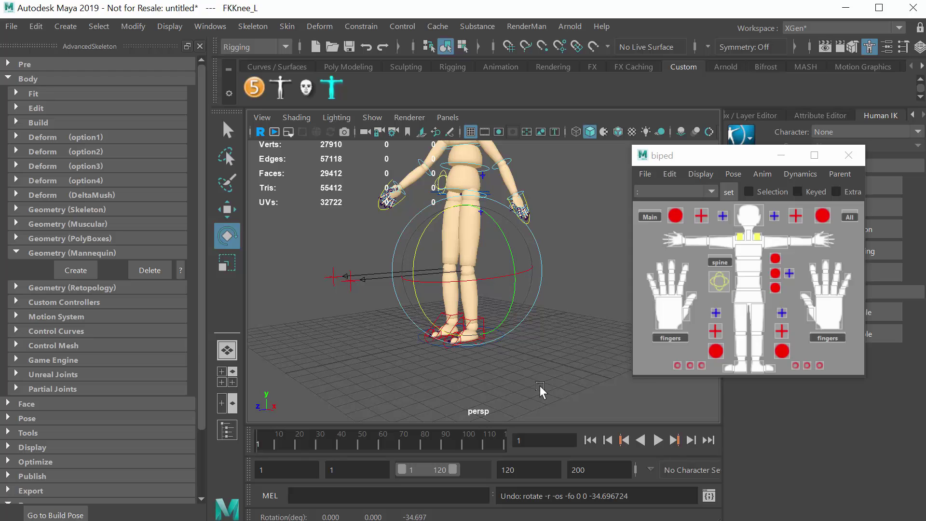
Select the IKLeg_L control around the left foot, try rotating it, and undo the rotation.
{"action": "right_click_drag", "start_coordinate": [467, 355], "coordinate": [576, 386], "text": "alt"}
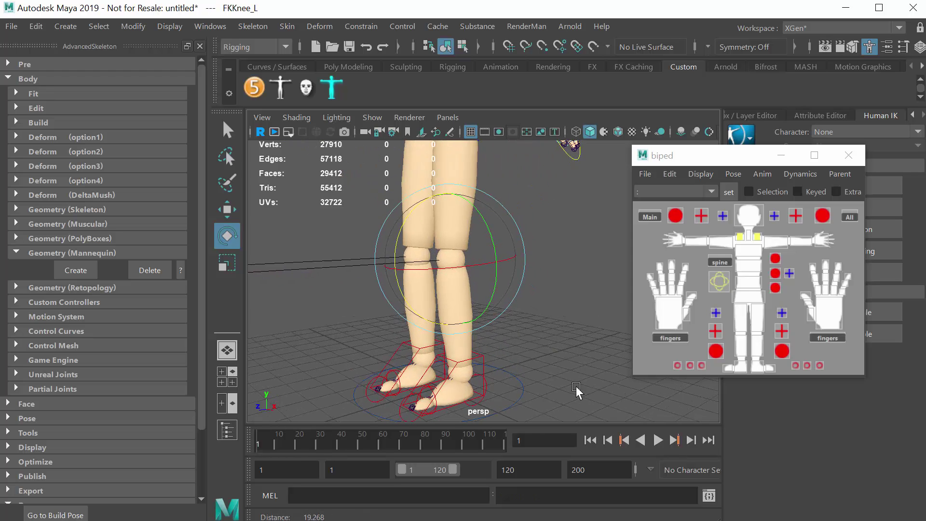
{"action": "middle_click_drag", "start_coordinate": [576, 386], "coordinate": [589, 317], "text": "alt"}
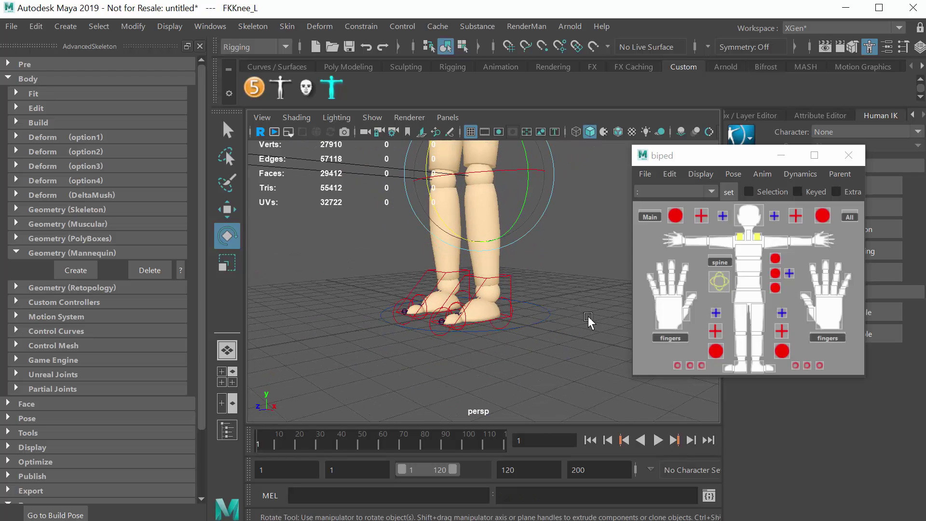
{"action": "left_click", "coordinate": [565, 341]}
{"action": "left_click", "coordinate": [510, 276]}
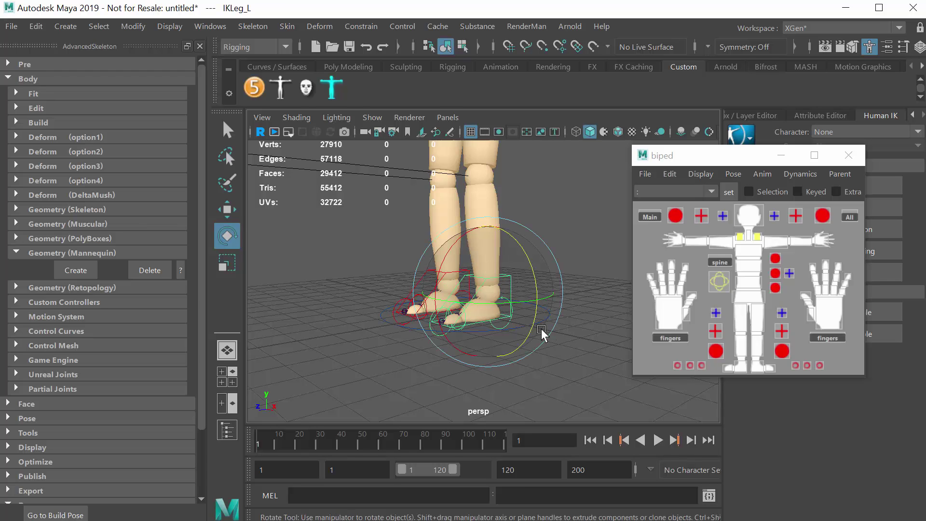
{"action": "mouse_move", "coordinate": [447, 261]}
{"action": "left_mouse_down"}
{"action": "mouse_move", "coordinate": [448, 246]}
{"action": "mouse_move", "coordinate": [447, 265]}
{"action": "mouse_move", "coordinate": [452, 254]}
{"action": "left_mouse_up"}
{"action": "key", "text": "ctrl+z"}
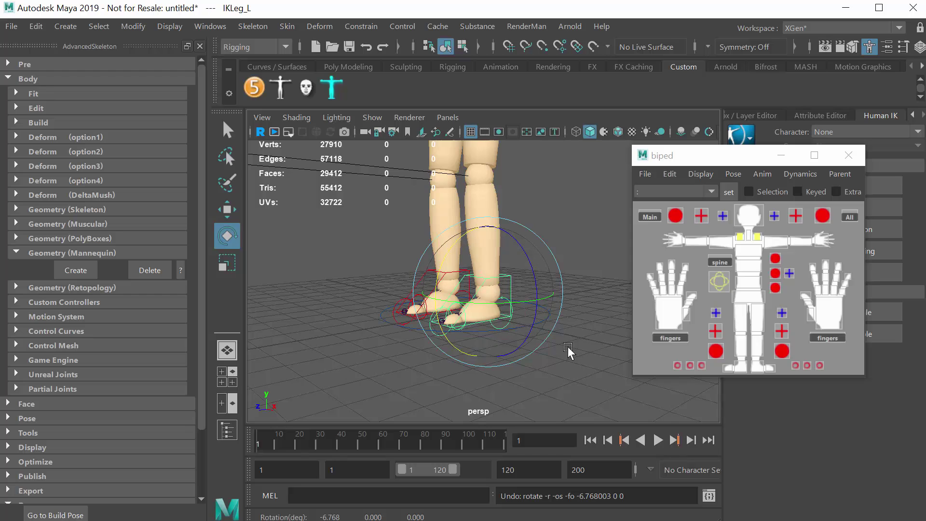
Try moving the IKLeg_L control freely with the Move tool to test the leg, and undo the move.
{"action": "scroll", "coordinate": [498, 305], "scroll_direction": "down", "scroll_amount": 5}
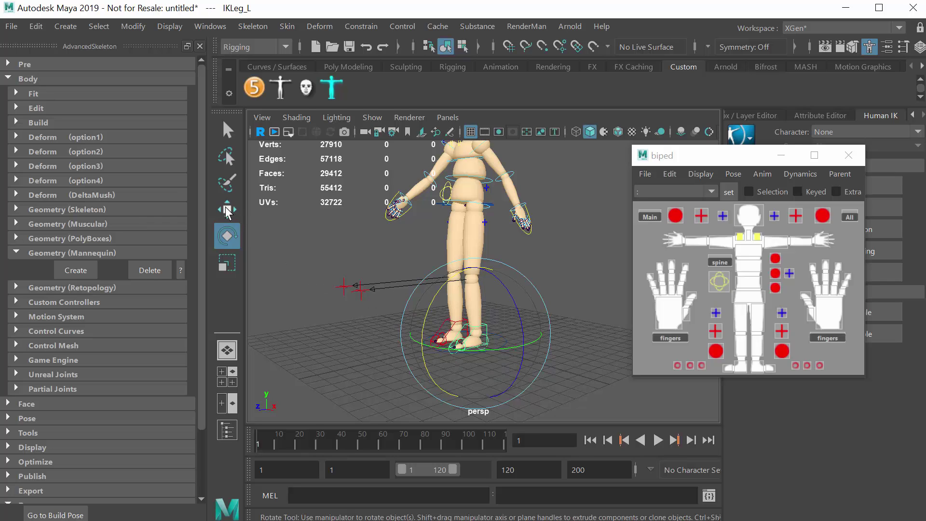
{"action": "key", "text": "w"}
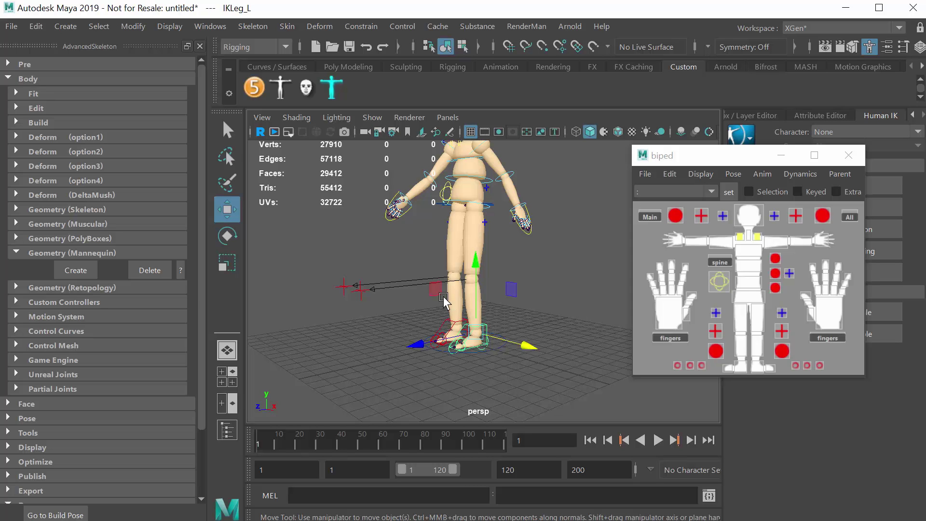
{"action": "left_click_drag", "start_coordinate": [444, 298], "coordinate": [465, 300]}
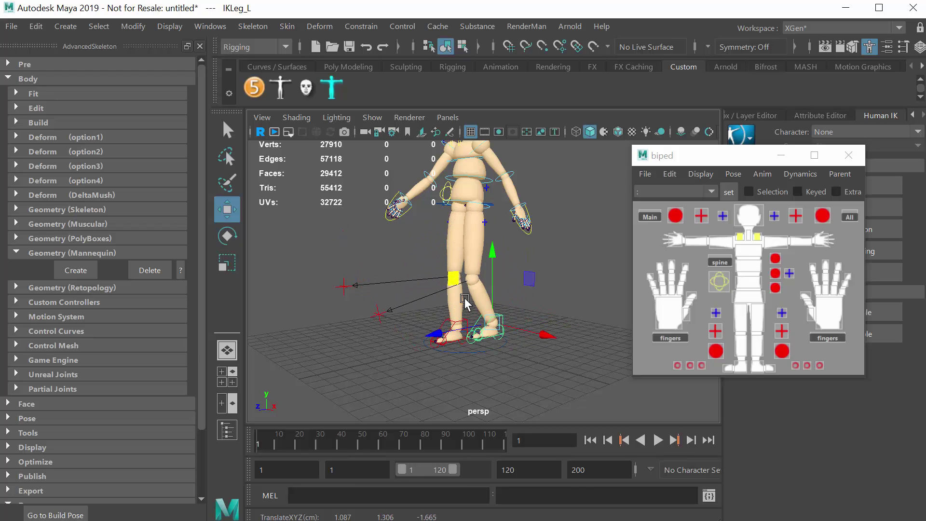
{"action": "key", "text": "ctrl+z"}
Move the IKLeg_L control forward and the IKLeg_R control backward to set the legs in a walking stride.
{"action": "middle_click_drag", "start_coordinate": [536, 390], "coordinate": [529, 389], "text": "alt"}
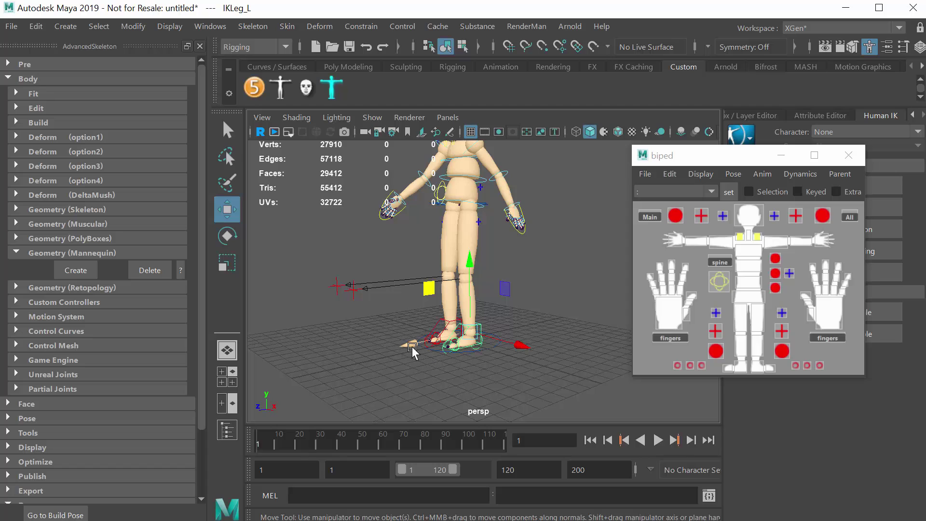
{"action": "left_click_drag", "start_coordinate": [415, 350], "coordinate": [368, 351]}
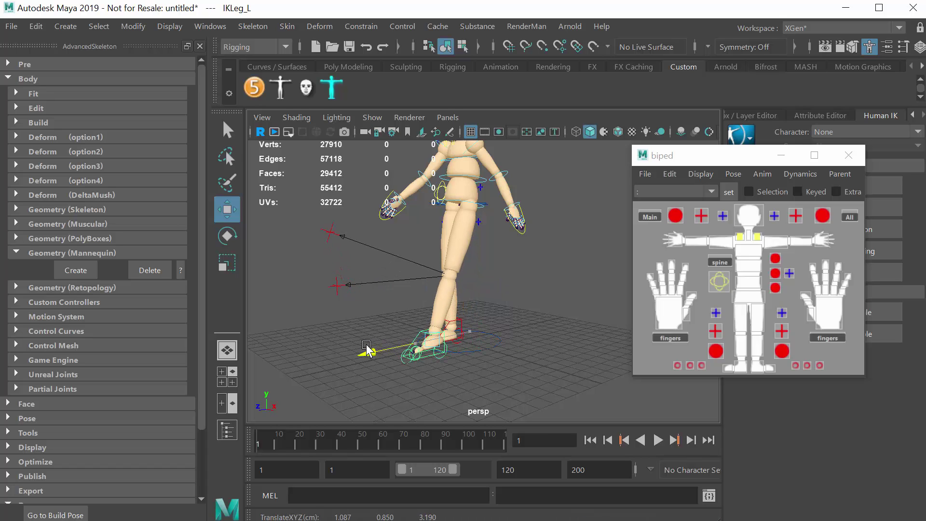
{"action": "left_click", "coordinate": [502, 338]}
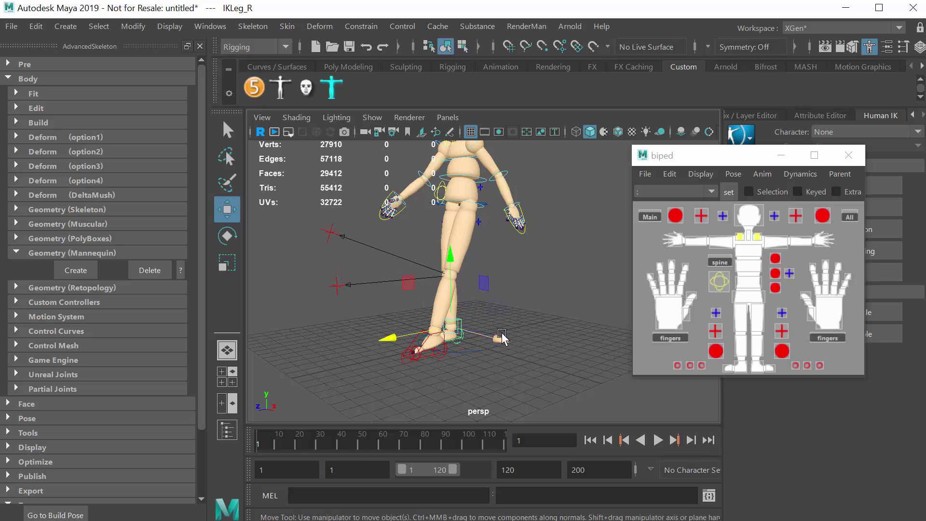
{"action": "left_click_drag", "start_coordinate": [395, 338], "coordinate": [551, 290]}
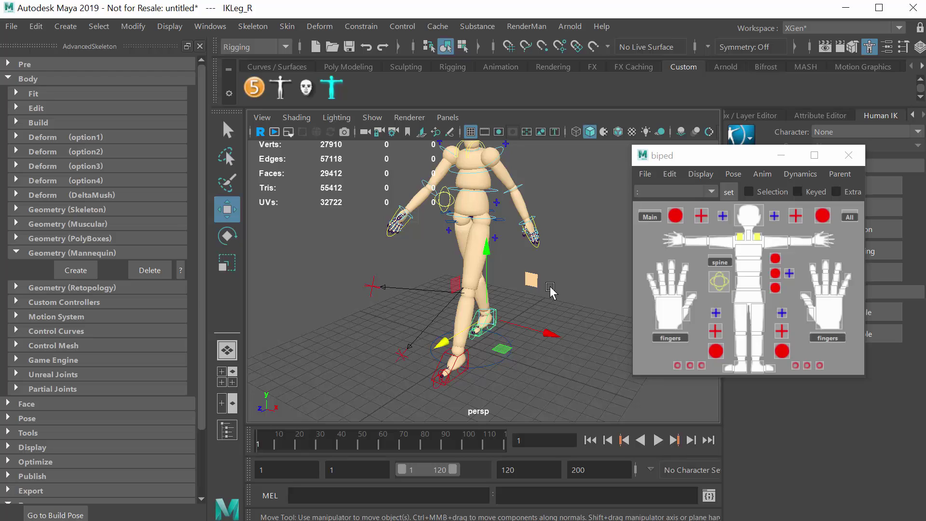
Select the RootX_M control and lower the mannequin's hips into the stride, checking the pose from the side.
{"action": "left_click_drag", "start_coordinate": [531, 285], "coordinate": [524, 319], "text": "alt"}
{"action": "left_click", "coordinate": [466, 261]}
{"action": "left_click_drag", "start_coordinate": [465, 260], "coordinate": [469, 183], "text": "alt"}
{"action": "mouse_move", "coordinate": [541, 345]}
{"action": "left_mouse_down", "text": "alt"}
{"action": "mouse_move", "coordinate": [652, 340]}
{"action": "mouse_move", "coordinate": [537, 338]}
{"action": "mouse_move", "coordinate": [525, 347]}
{"action": "left_mouse_up", "text": "alt"}
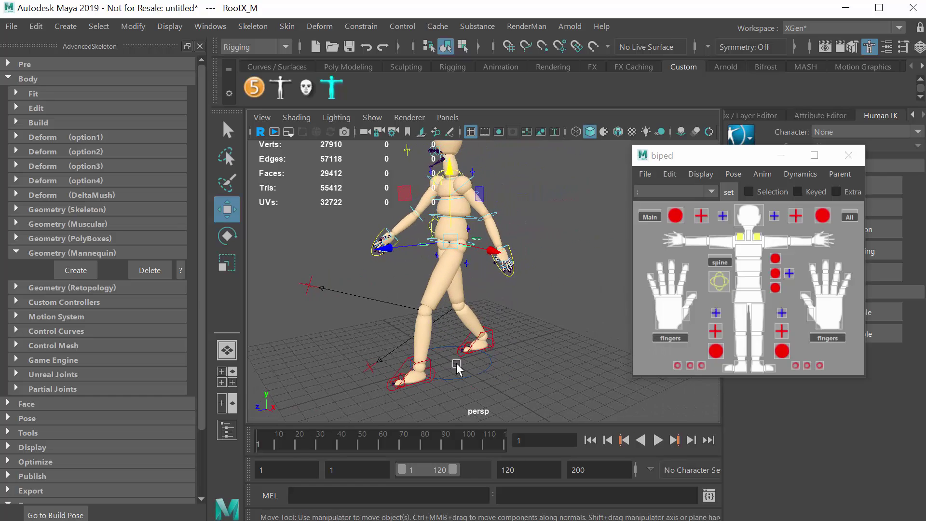
Select the IKLeg_R control on the rear foot, display its channel attributes, and move the biped selector window clear of the legs.
{"action": "right_click_drag", "start_coordinate": [456, 376], "coordinate": [528, 303], "text": "alt"}
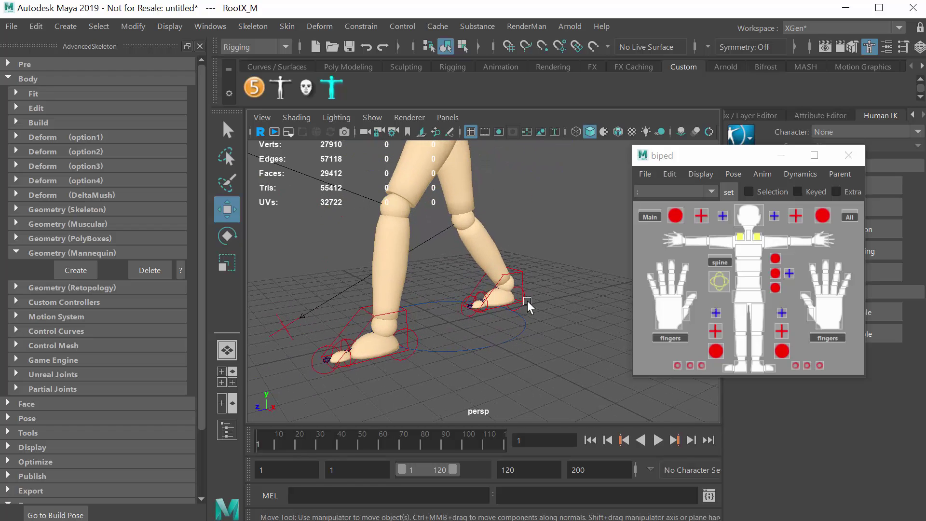
{"action": "left_click", "coordinate": [522, 276]}
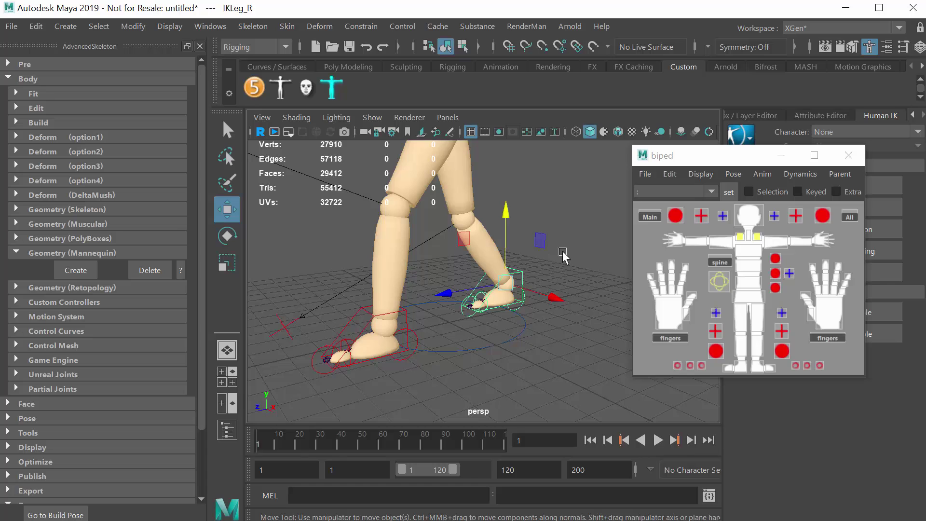
{"action": "left_click_drag", "start_coordinate": [710, 156], "coordinate": [584, 285]}
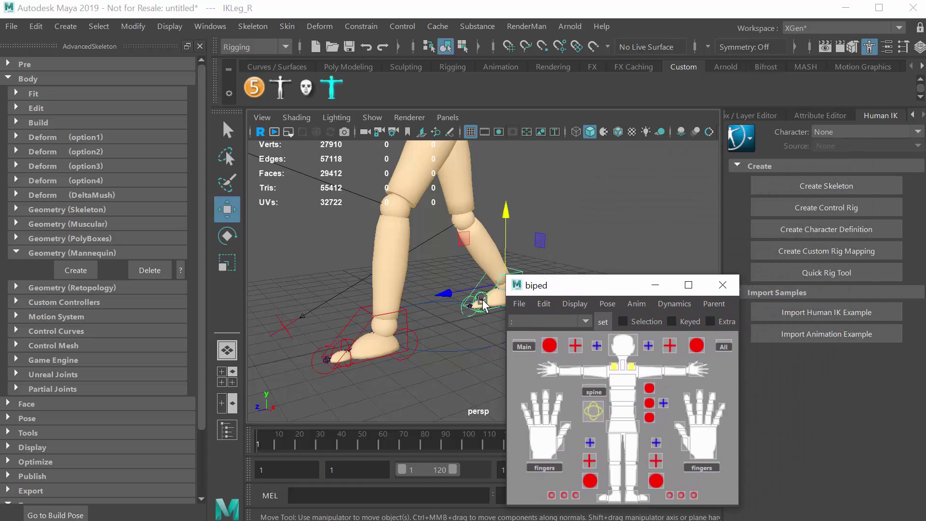
{"action": "left_click", "coordinate": [737, 116]}
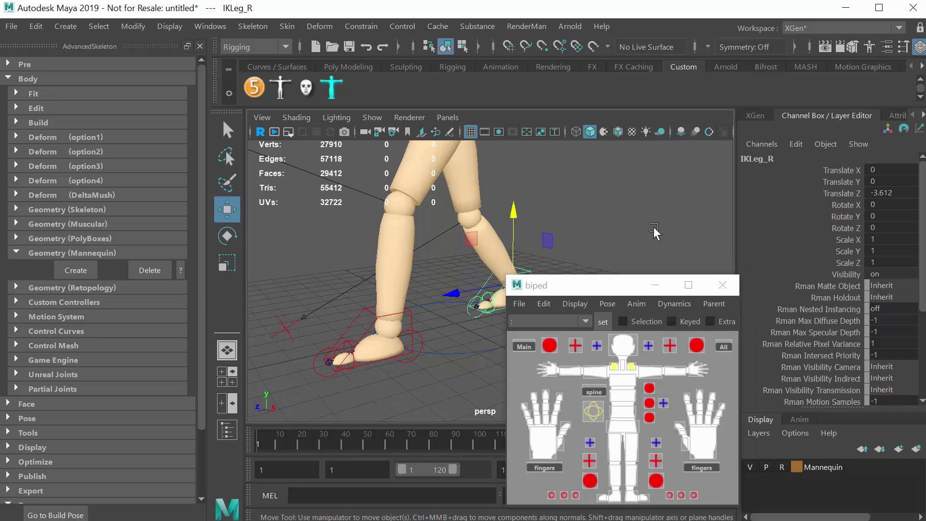
{"action": "left_click_drag", "start_coordinate": [574, 286], "coordinate": [135, 140]}
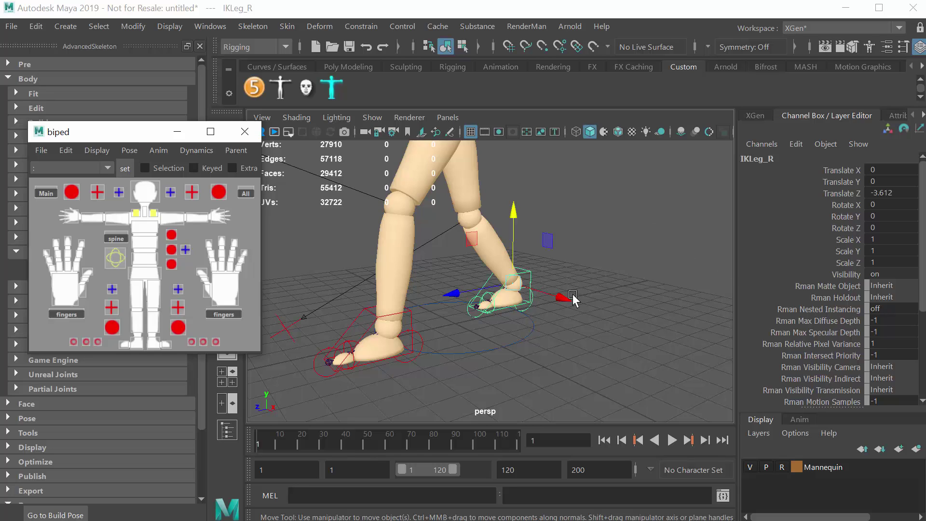
Set the IKLeg_R control's Roll attribute to 5.1 to lift the rear heel.
{"action": "left_click_drag", "start_coordinate": [921, 289], "coordinate": [922, 371]}
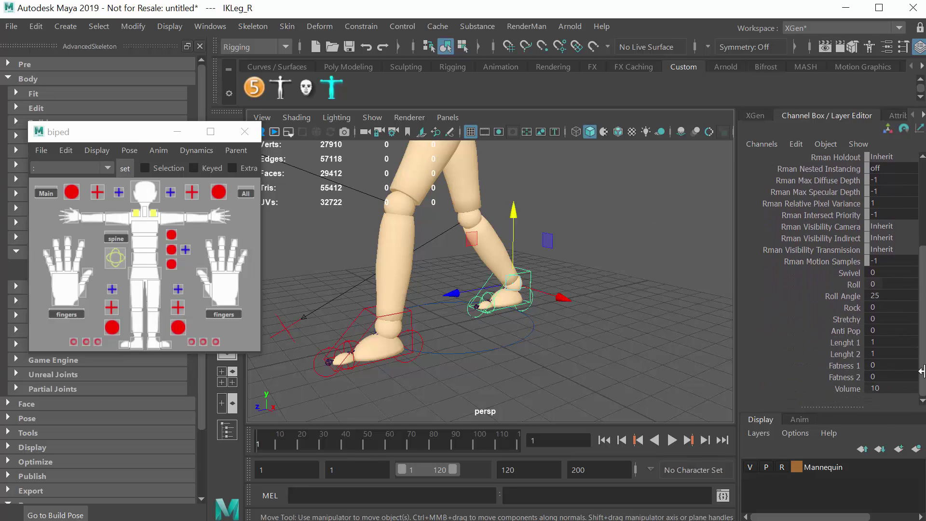
{"action": "left_click", "coordinate": [854, 284]}
{"action": "mouse_move", "coordinate": [609, 318]}
{"action": "middle_mouse_down"}
{"action": "mouse_move", "coordinate": [620, 319]}
{"action": "mouse_move", "coordinate": [598, 316]}
{"action": "mouse_move", "coordinate": [618, 316]}
{"action": "middle_mouse_up"}
{"action": "middle_click_drag", "start_coordinate": [626, 316], "coordinate": [631, 315]}
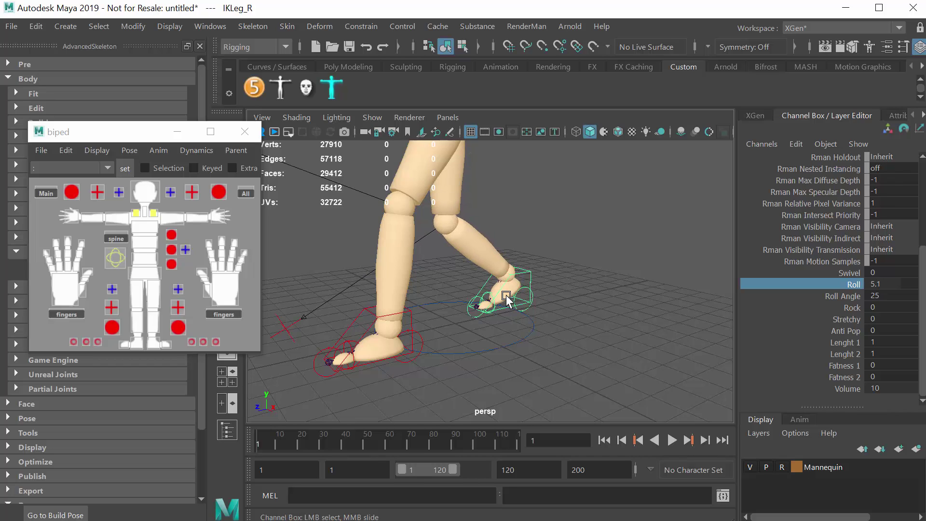
Set the IKLeg_L control's Roll attribute to -4.4 to raise the toes of the front foot.
{"action": "left_click", "coordinate": [414, 315]}
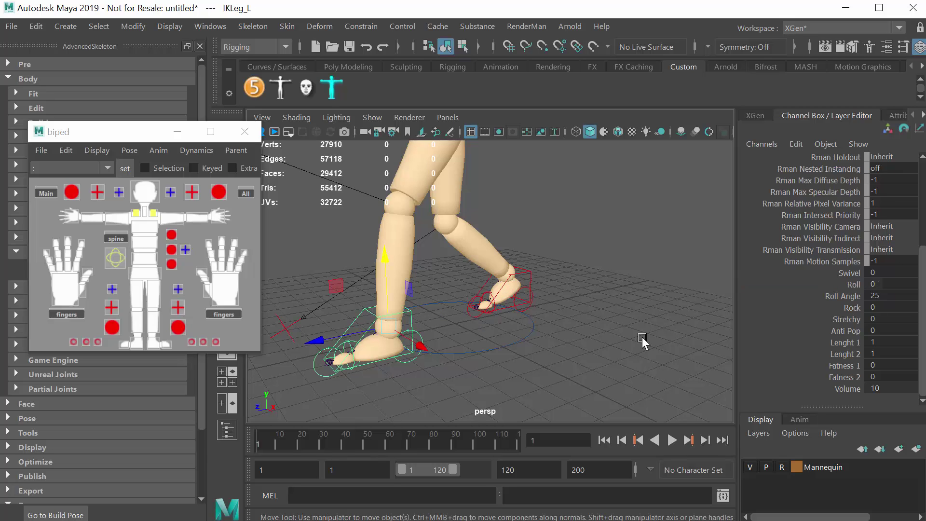
{"action": "left_click", "coordinate": [852, 285]}
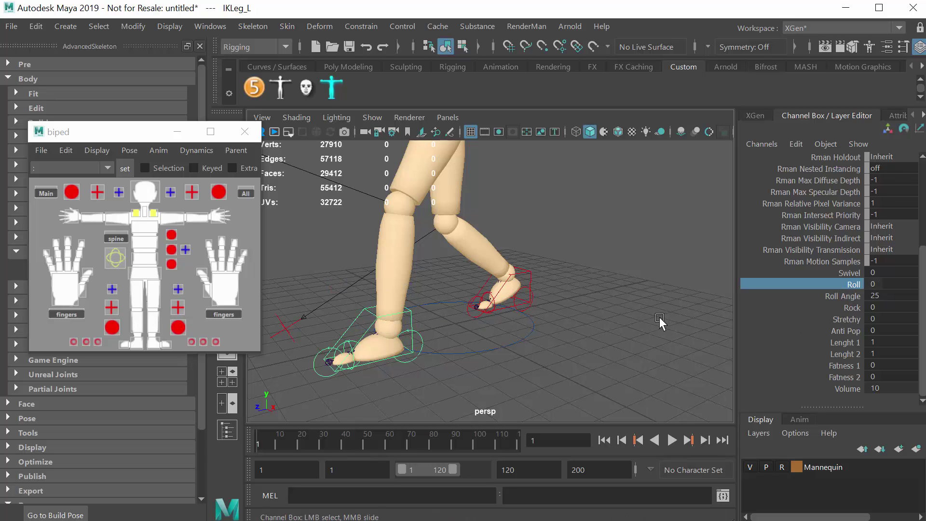
{"action": "middle_click_drag", "start_coordinate": [661, 320], "coordinate": [639, 322]}
{"action": "mouse_move", "coordinate": [516, 335]}
{"action": "left_mouse_down", "text": "alt"}
{"action": "mouse_move", "coordinate": [647, 329]}
{"action": "mouse_move", "coordinate": [527, 328]}
{"action": "left_mouse_up", "text": "alt"}
{"action": "scroll", "coordinate": [528, 328], "scroll_direction": "down", "scroll_amount": 10}
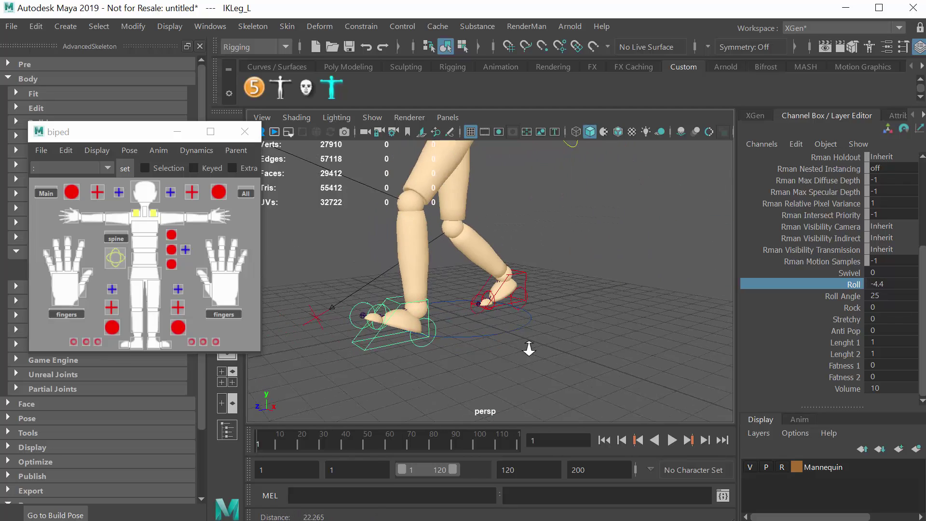
Adjust the height of the RootX_M control to a Translate Y of -0.375 and check the walking pose from several angles.
{"action": "left_click_drag", "start_coordinate": [558, 298], "coordinate": [520, 309], "text": "alt"}
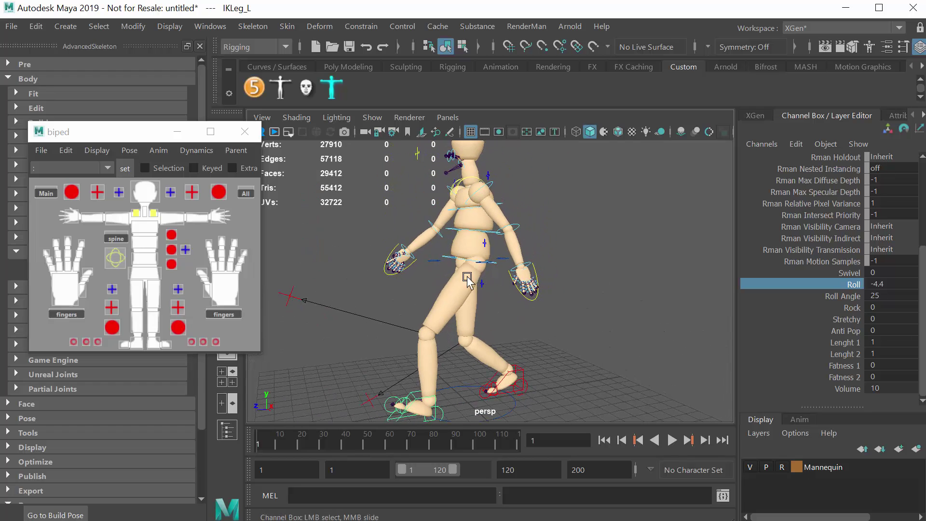
{"action": "left_click", "coordinate": [435, 260]}
{"action": "mouse_move", "coordinate": [469, 187]}
{"action": "left_mouse_down"}
{"action": "mouse_move", "coordinate": [470, 173]}
{"action": "mouse_move", "coordinate": [469, 183]}
{"action": "left_mouse_up"}
{"action": "left_click_drag", "start_coordinate": [532, 343], "coordinate": [505, 341], "text": "alt"}
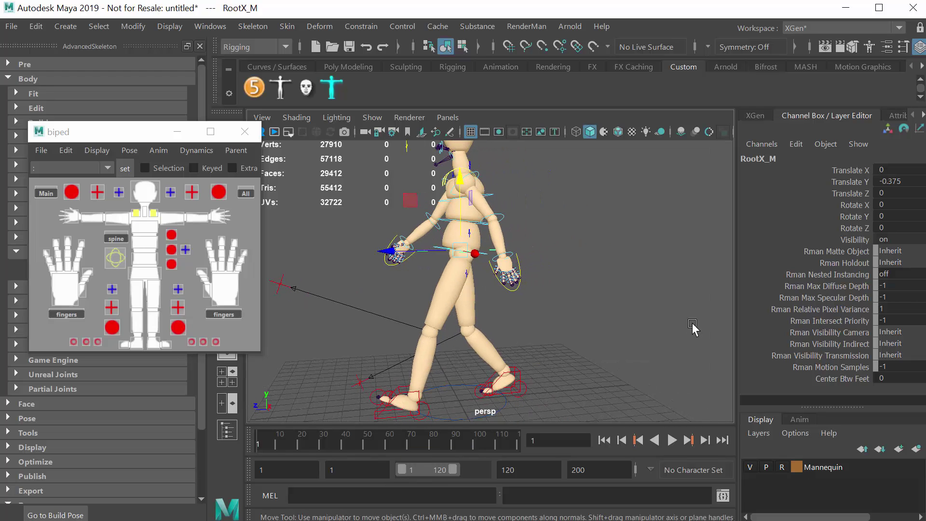
{"action": "left_click_drag", "start_coordinate": [668, 339], "coordinate": [611, 328], "text": "alt"}
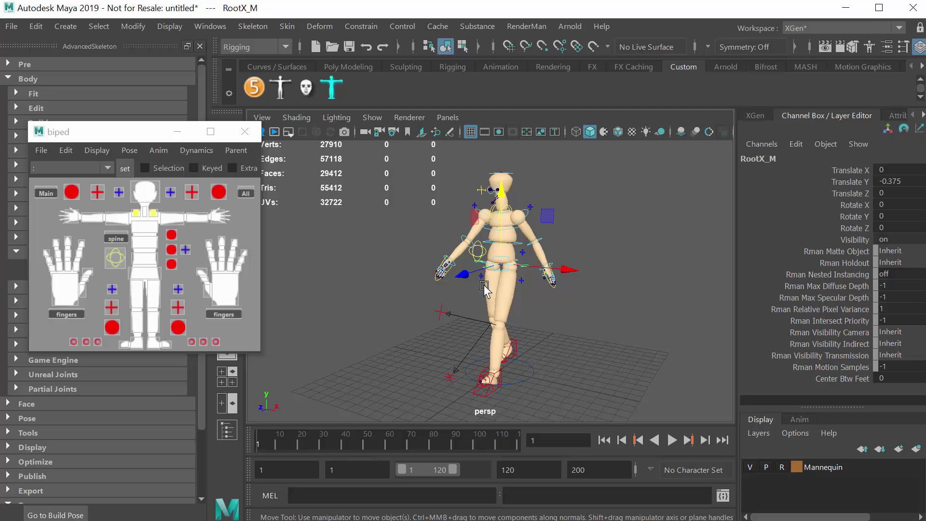
Switch between the IKLeg_L and IKLeg_R controls in the biped selector to compare both feet, and examine the stride from several angles.
{"action": "left_click_drag", "start_coordinate": [120, 134], "coordinate": [643, 134]}
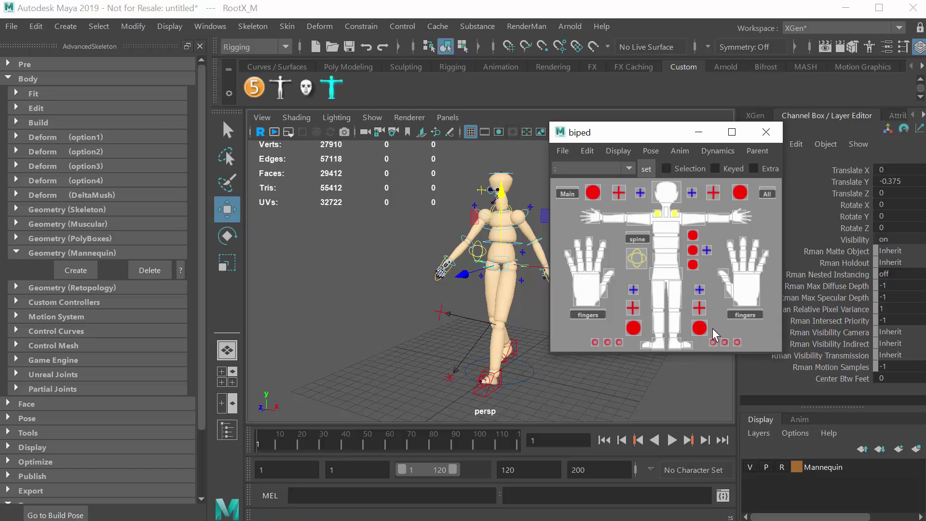
{"action": "left_click", "coordinate": [699, 329]}
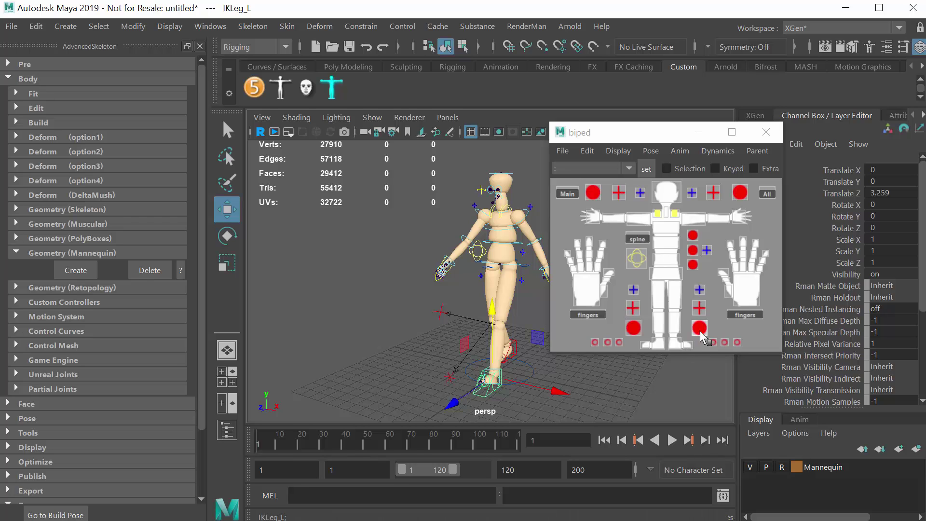
{"action": "left_click", "coordinate": [633, 329]}
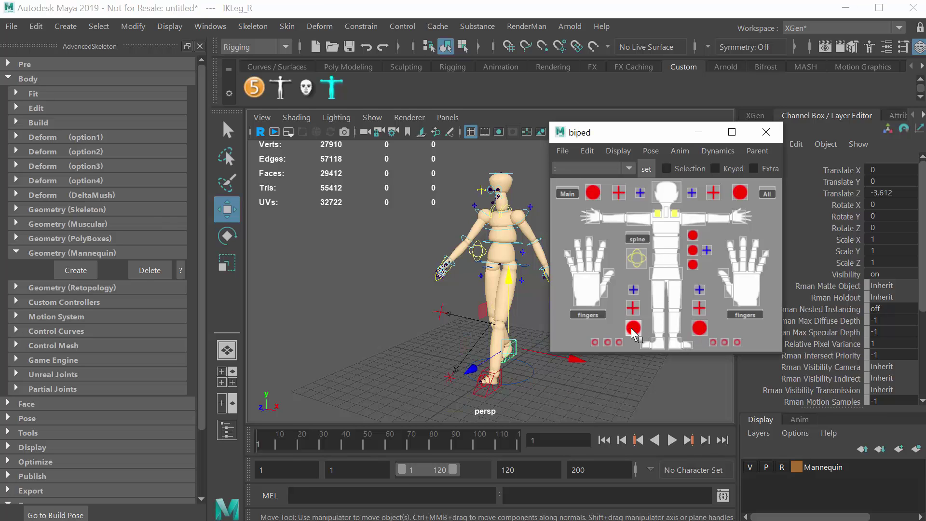
{"action": "left_click", "coordinate": [699, 329]}
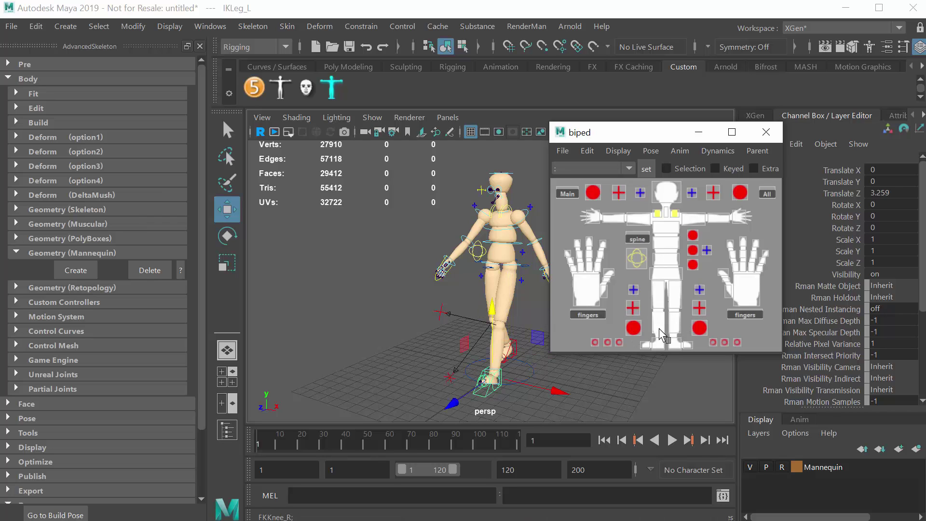
{"action": "left_click", "coordinate": [635, 330]}
{"action": "left_click", "coordinate": [700, 329]}
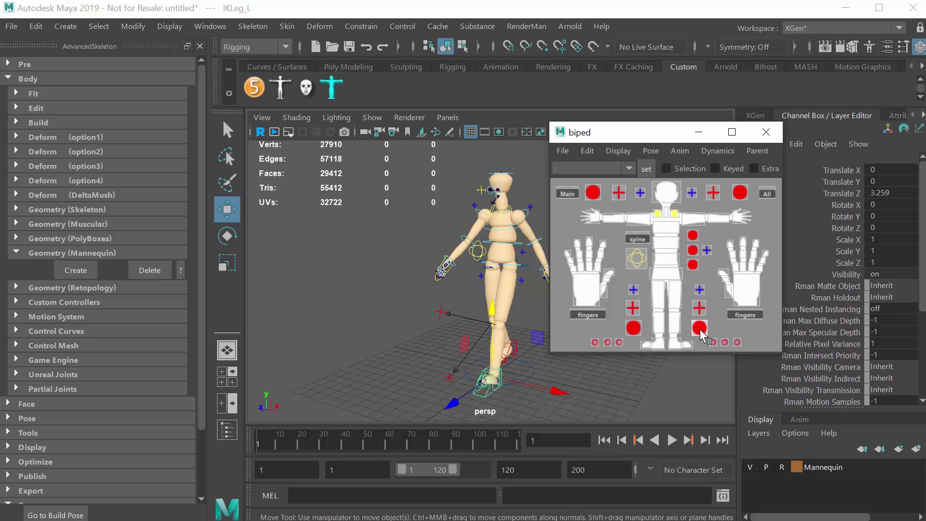
{"action": "left_click", "coordinate": [634, 329]}
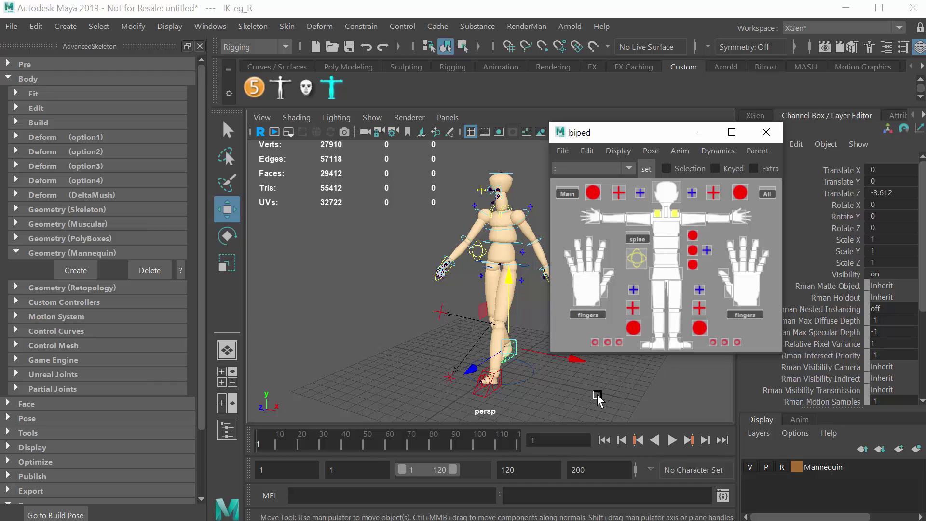
{"action": "scroll", "coordinate": [520, 379], "scroll_direction": "down", "scroll_amount": 2}
{"action": "middle_click_drag", "start_coordinate": [516, 377], "coordinate": [489, 374], "text": "alt"}
{"action": "left_click_drag", "start_coordinate": [488, 378], "coordinate": [536, 363], "text": "alt"}
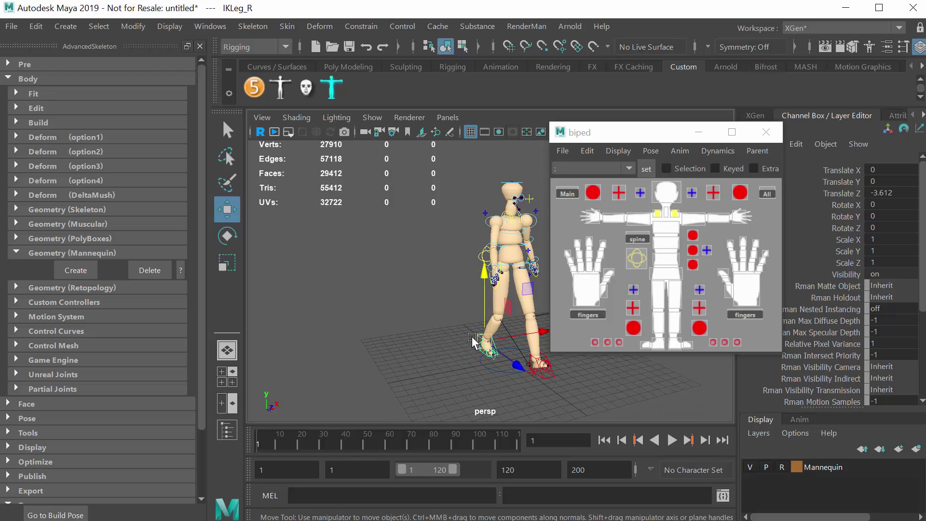
{"action": "left_click_drag", "start_coordinate": [471, 340], "coordinate": [389, 337], "text": "alt"}
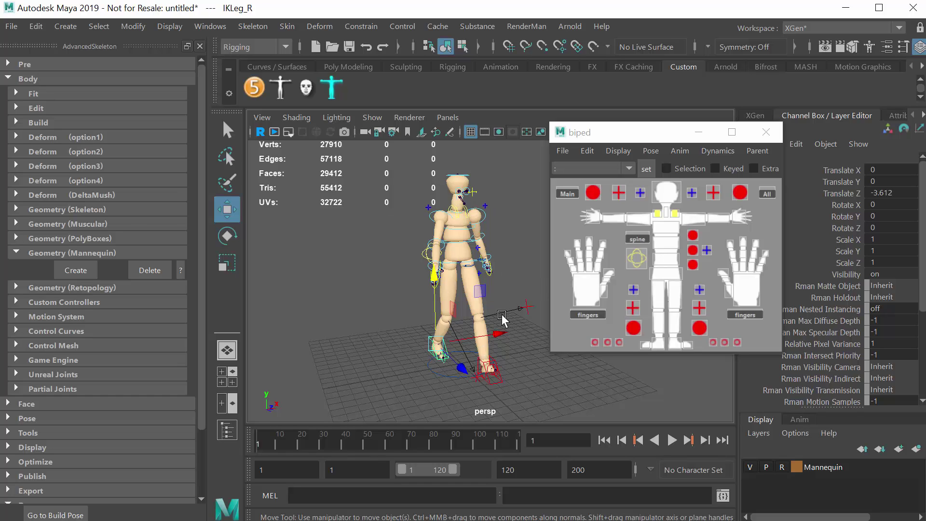
{"action": "left_click_drag", "start_coordinate": [516, 373], "coordinate": [472, 324], "text": "alt"}
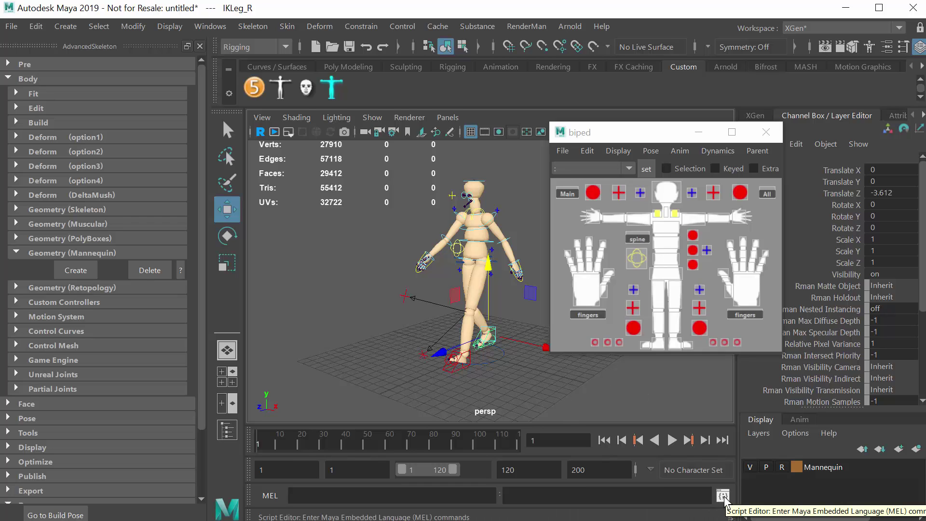
Set the scene's playback speed to 30 fps.
{"action": "left_click_drag", "start_coordinate": [740, 473], "coordinate": [837, 474]}
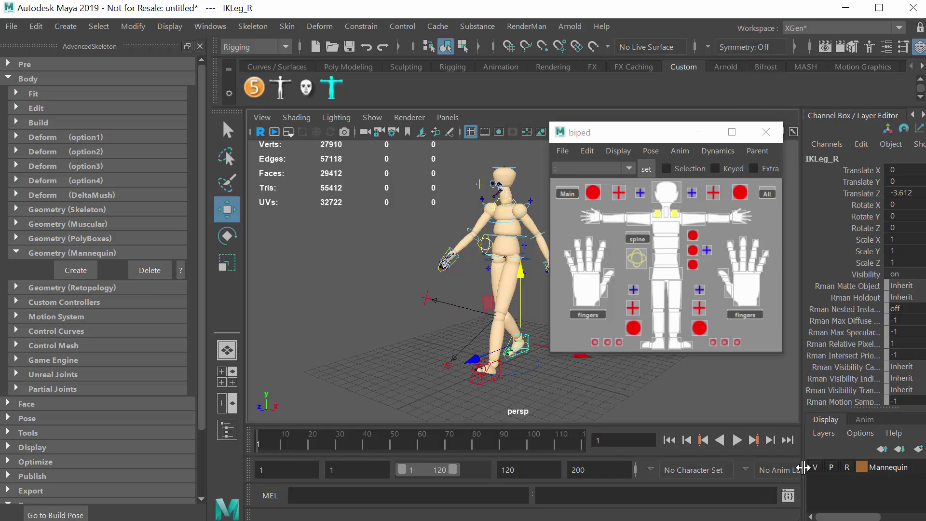
{"action": "left_click_drag", "start_coordinate": [803, 468], "coordinate": [767, 473]}
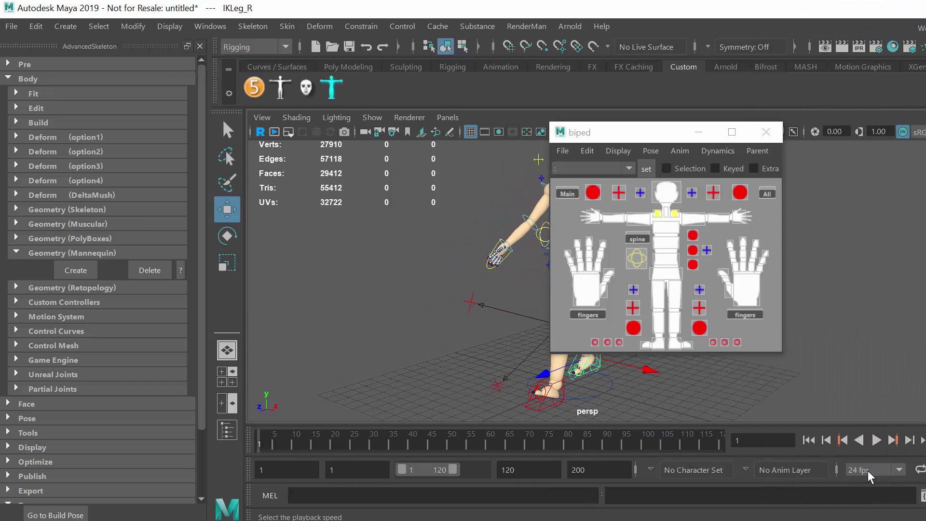
{"action": "left_click", "coordinate": [900, 470]}
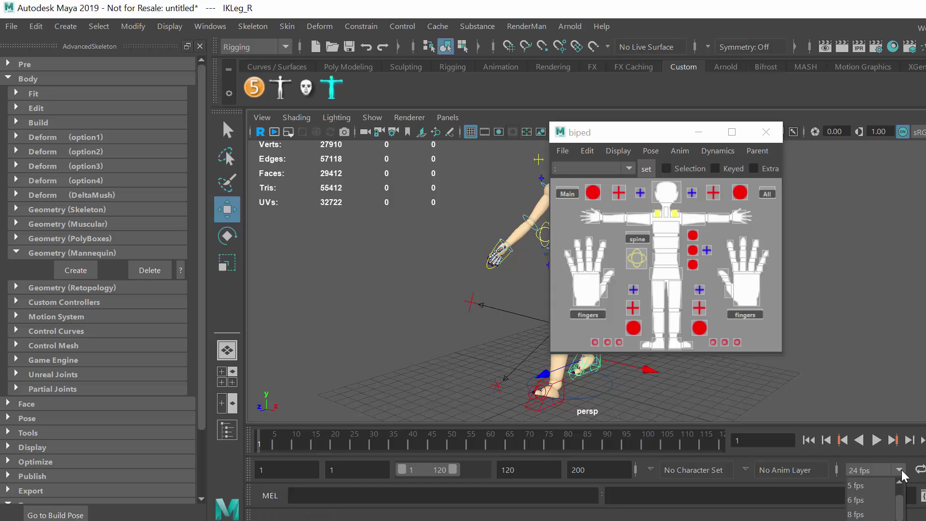
{"action": "scroll", "coordinate": [878, 502], "scroll_direction": "down", "scroll_amount": 5}
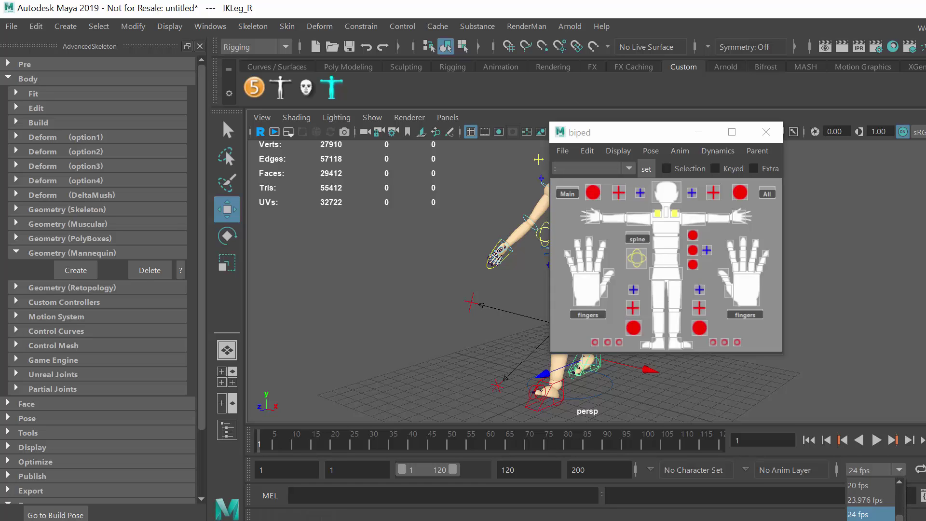
{"action": "left_click", "coordinate": [864, 514]}
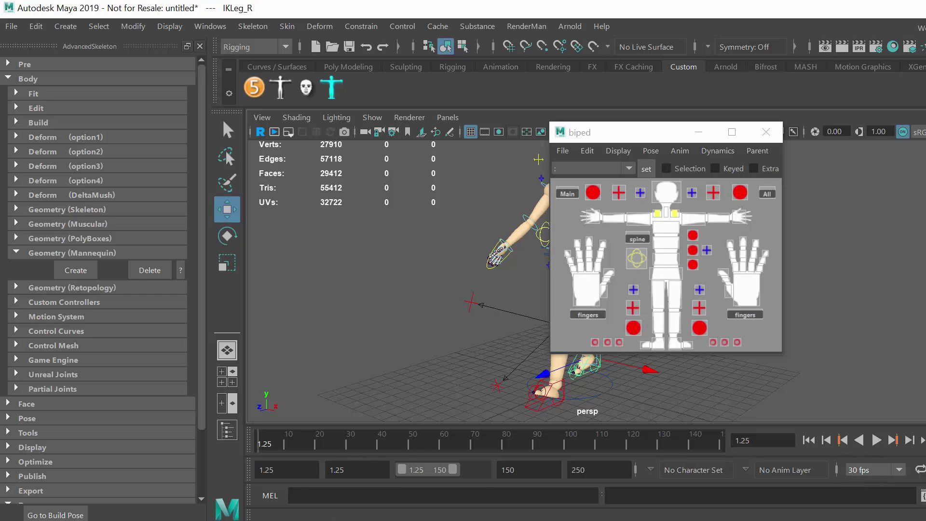
{"action": "key", "text": "super+Up"}
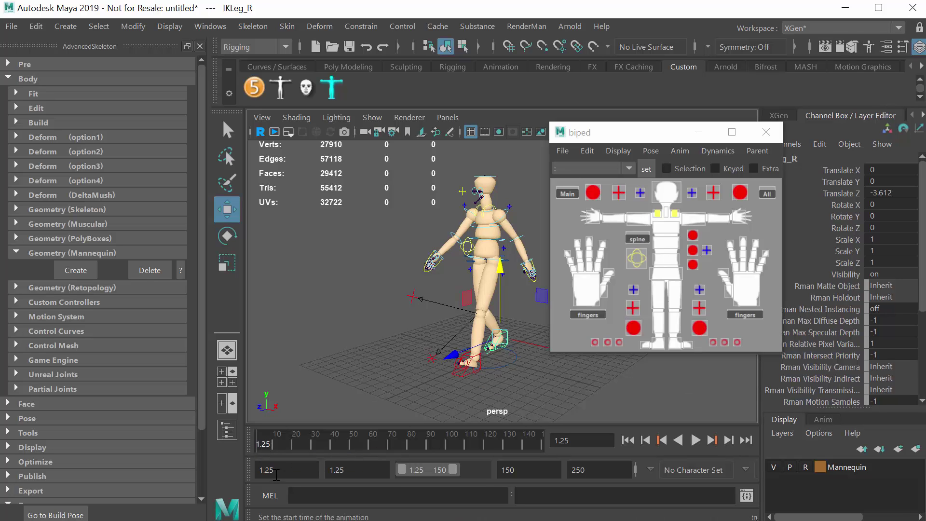
Set the animation start time and playback start time to 0, and make frame 0 the current frame.
{"action": "left_click", "coordinate": [308, 471]}
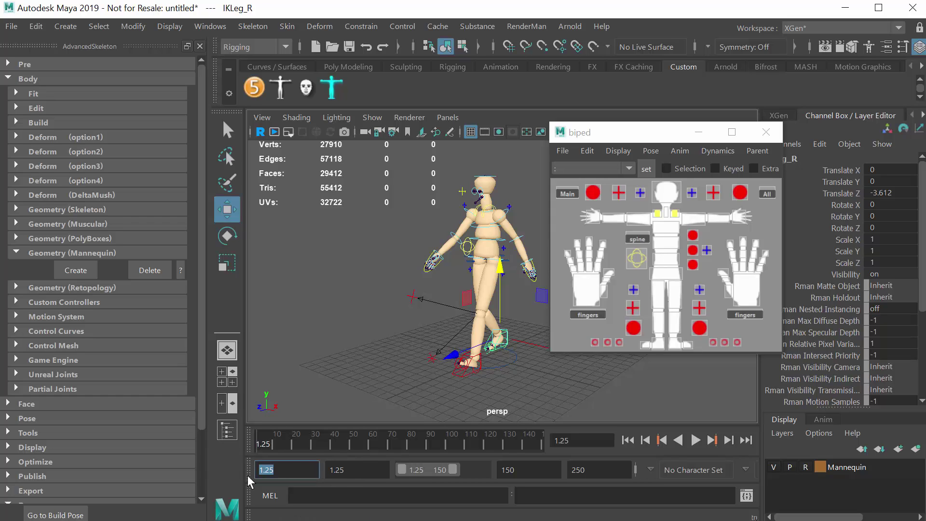
{"action": "type", "text": "0"}
{"action": "key", "text": "Tab"}
{"action": "type", "text": "0"}
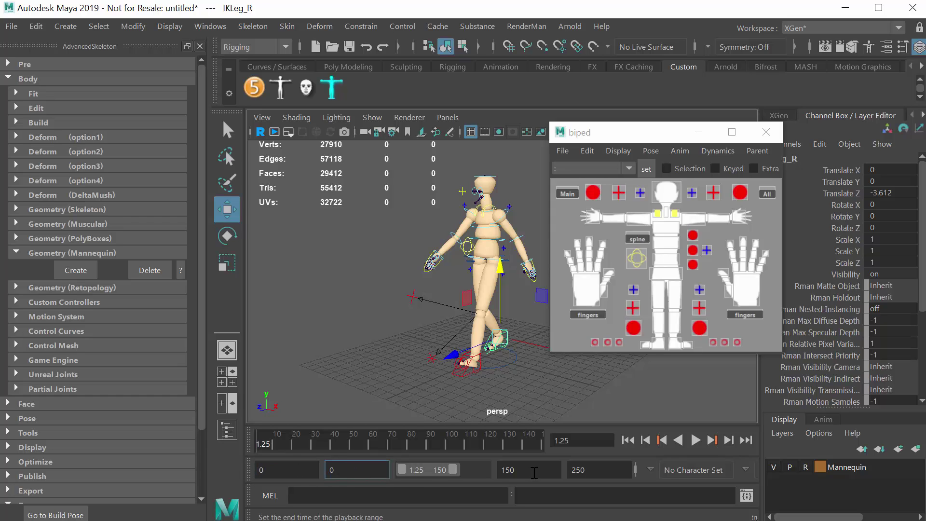
{"action": "key", "text": "shift+Tab"}
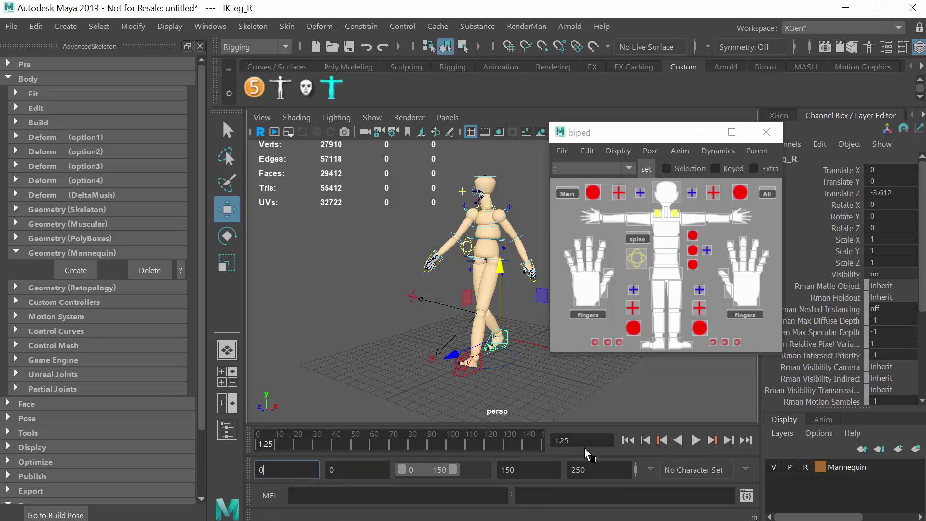
{"action": "key", "text": "shift+Tab"}
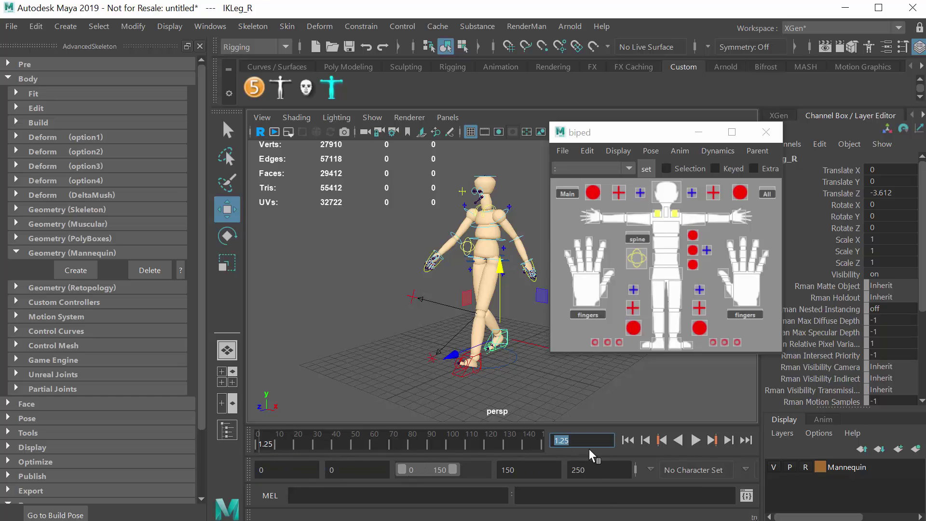
{"action": "type", "text": "0"}
{"action": "key", "text": "Return"}
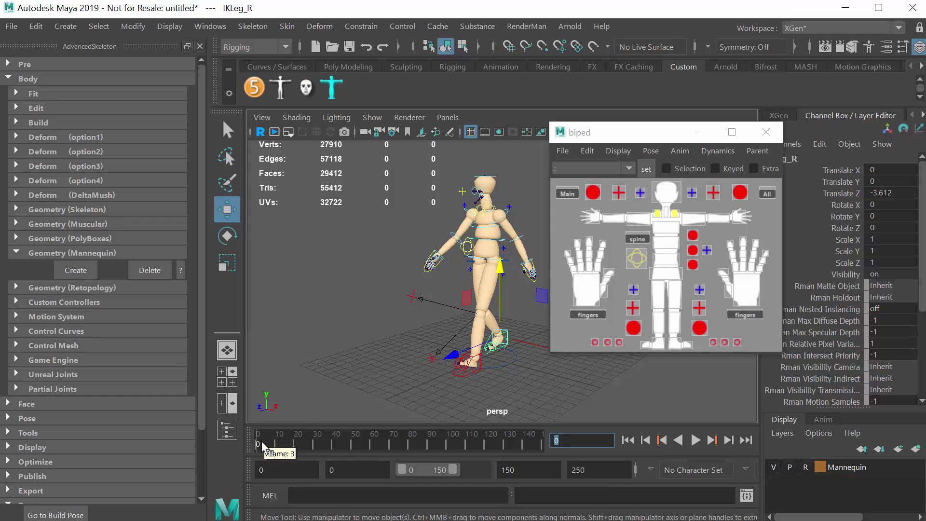
{"action": "mouse_move", "coordinate": [265, 442]}
{"action": "left_mouse_down"}
{"action": "mouse_move", "coordinate": [331, 449]}
{"action": "mouse_move", "coordinate": [258, 447]}
{"action": "left_mouse_up"}
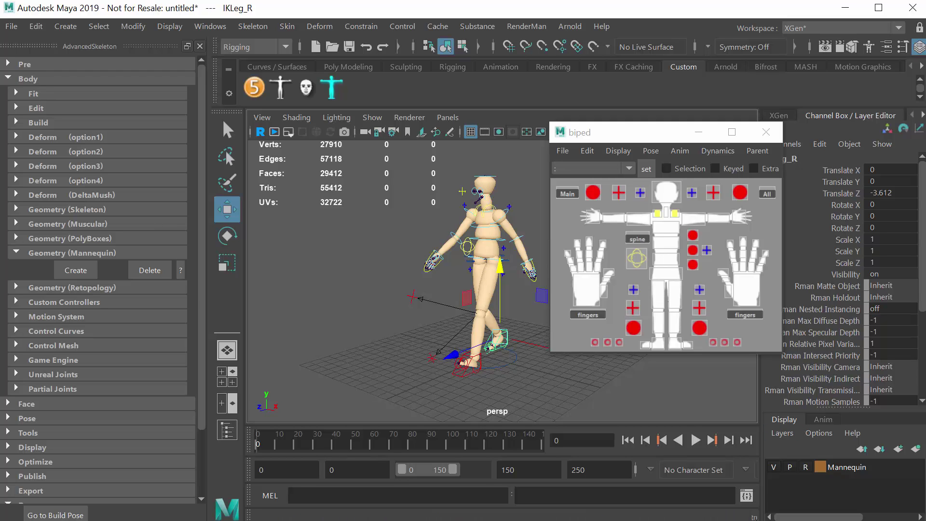
Bring the hidden animation controls into view and turn on automatic keyframing.
{"action": "left_click_drag", "start_coordinate": [925, 427], "coordinate": [925, 427]}
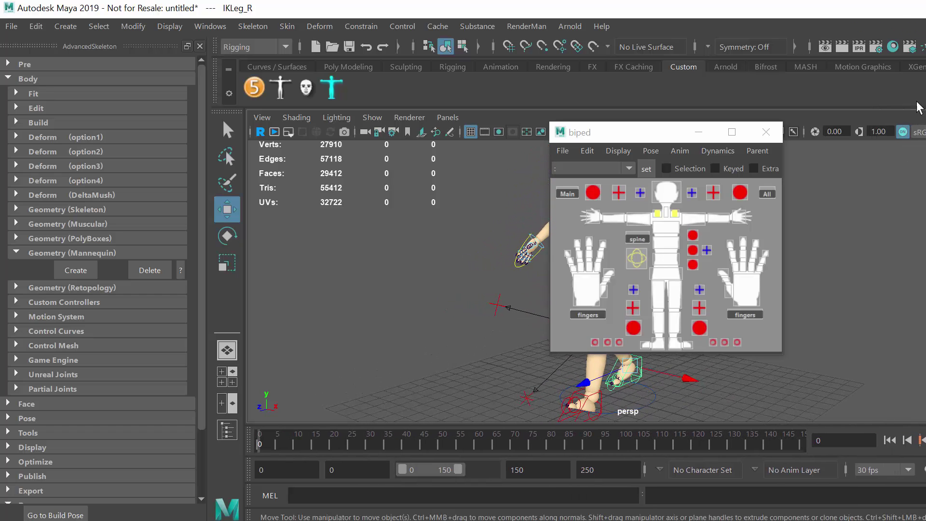
{"action": "left_click_drag", "start_coordinate": [912, 14], "coordinate": [825, 13]}
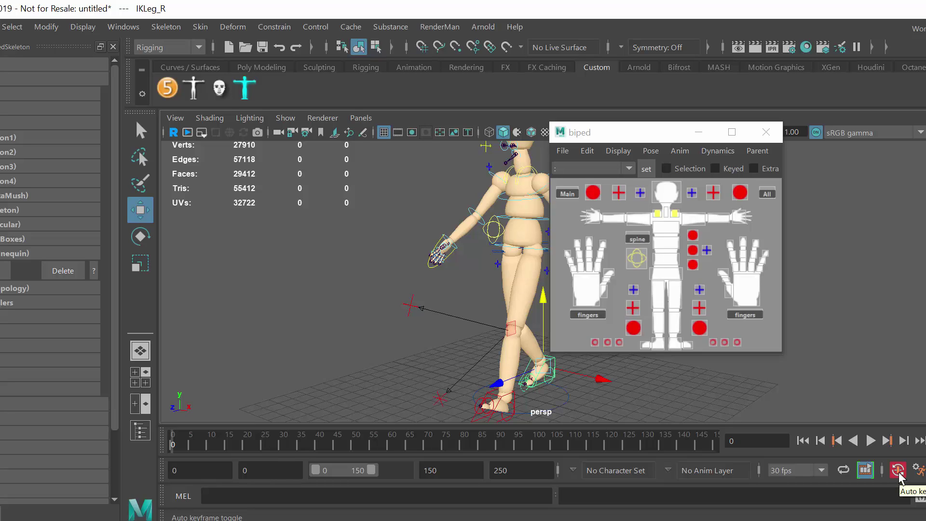
{"action": "left_click", "coordinate": [900, 473]}
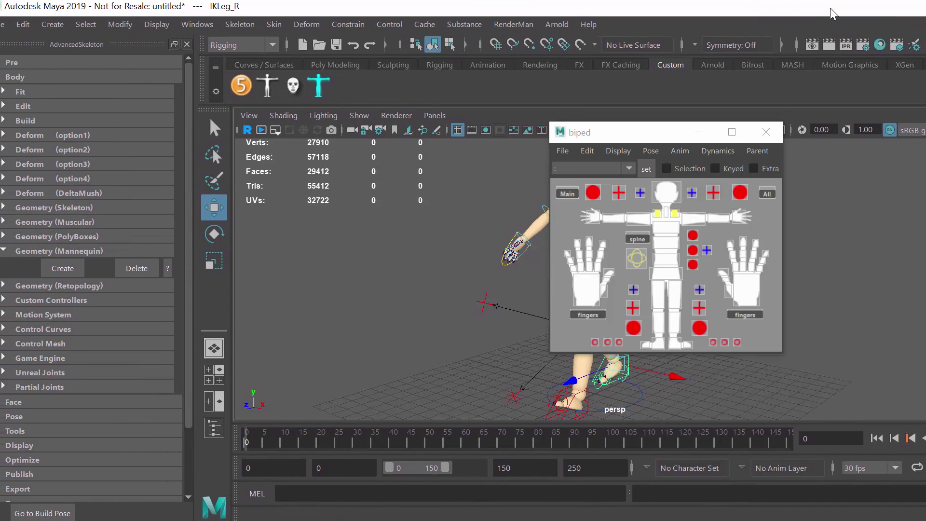
{"action": "left_click_drag", "start_coordinate": [833, 14], "coordinate": [843, 14]}
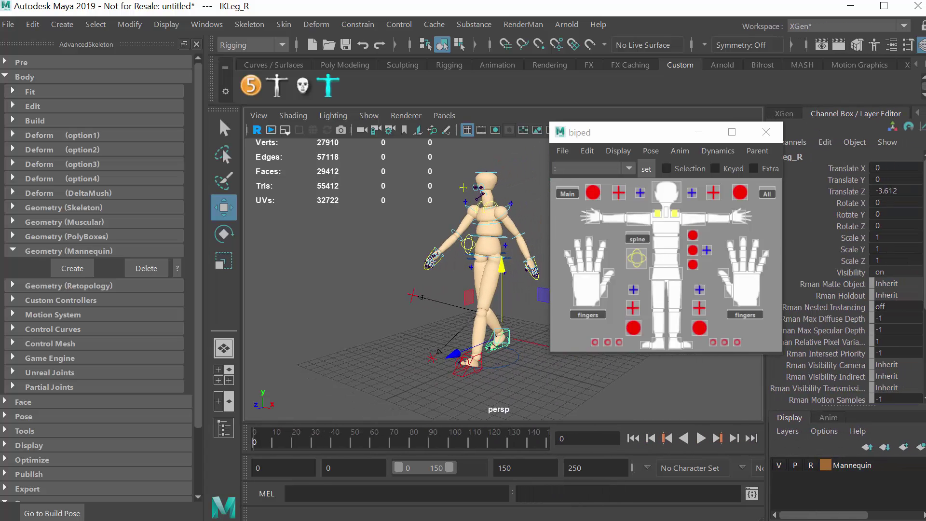
{"action": "left_click_drag", "start_coordinate": [925, 501], "coordinate": [920, 502]}
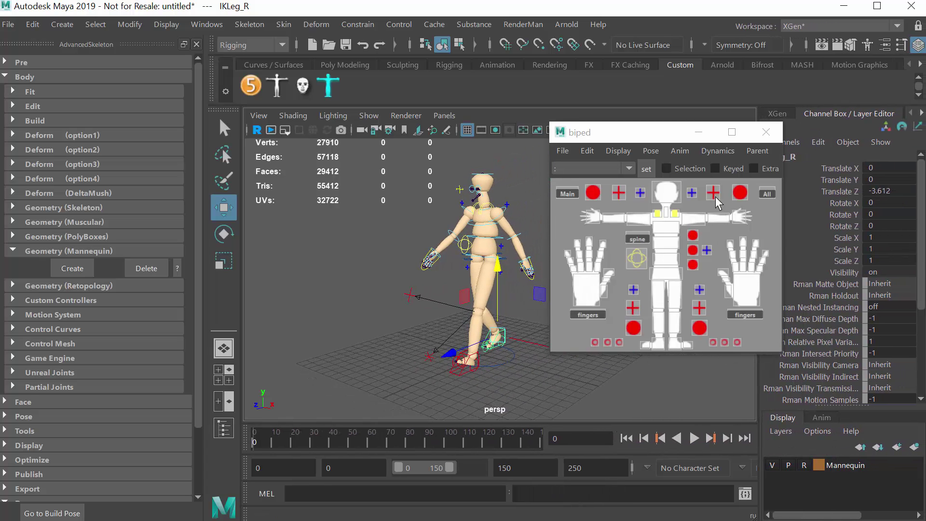
Select all biped controls and key the whole walking pose at frame 0, keeping the biped selector window clear of the character.
{"action": "left_click_drag", "start_coordinate": [647, 136], "coordinate": [628, 135]}
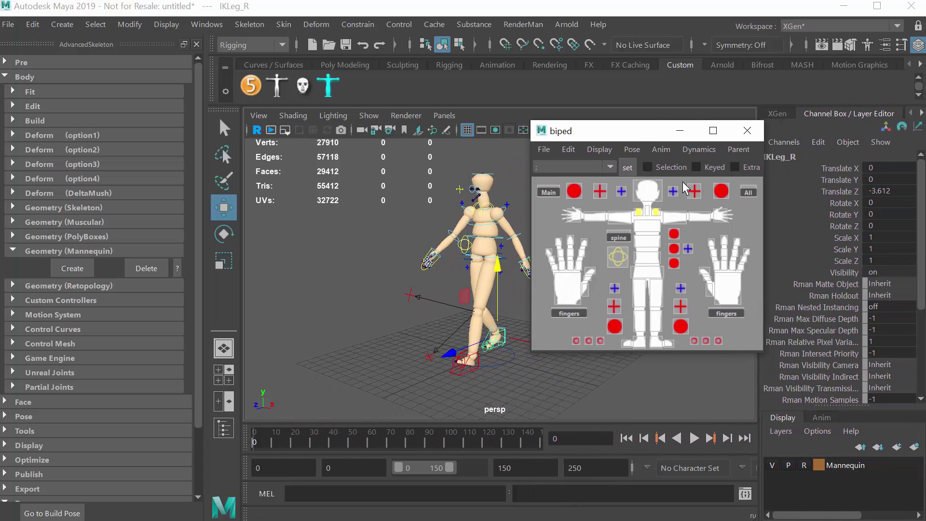
{"action": "left_click", "coordinate": [748, 193]}
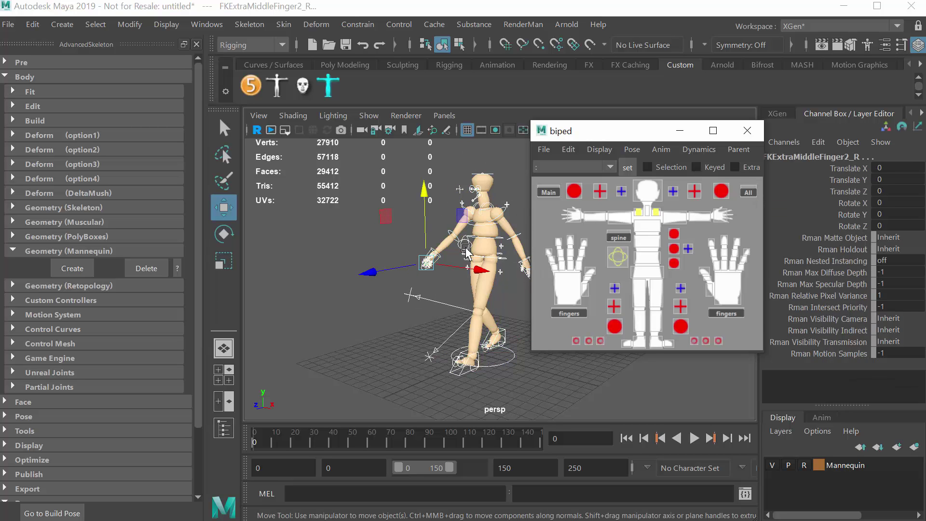
{"action": "right_click", "coordinate": [749, 192]}
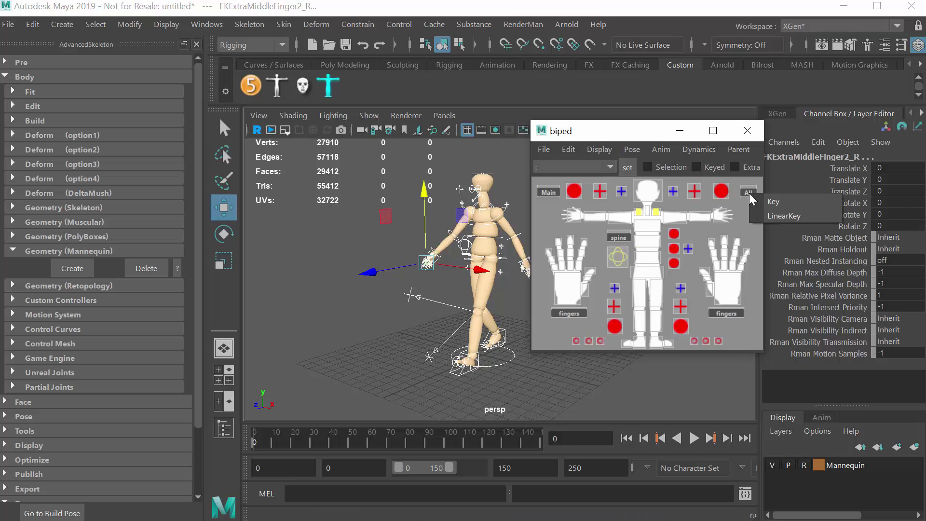
{"action": "left_click", "coordinate": [783, 202]}
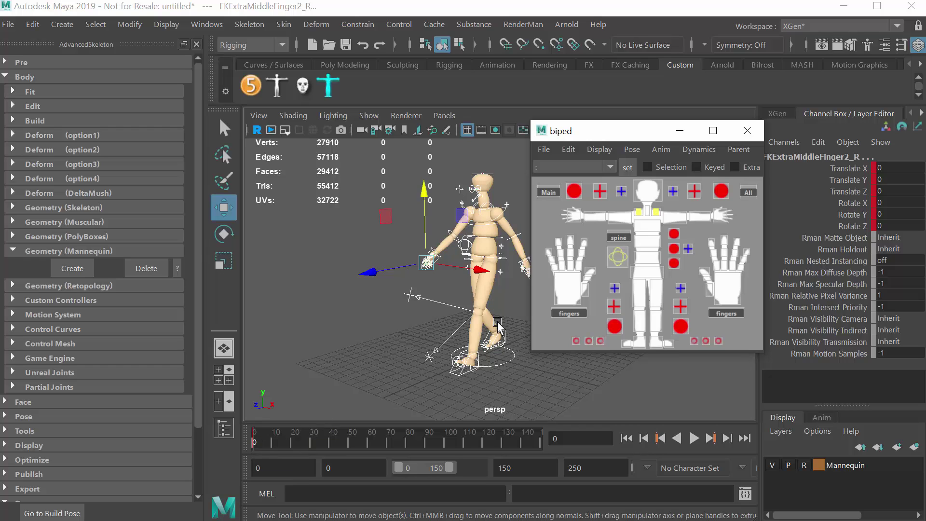
{"action": "left_click_drag", "start_coordinate": [628, 136], "coordinate": [719, 132]}
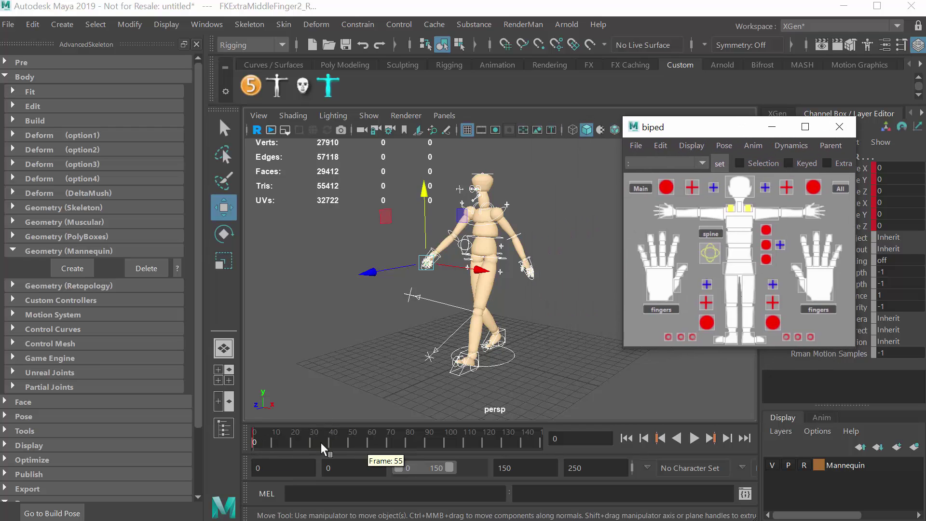
Make frame 30 the current frame and deselect all rig controls.
{"action": "key", "text": "alt+v"}
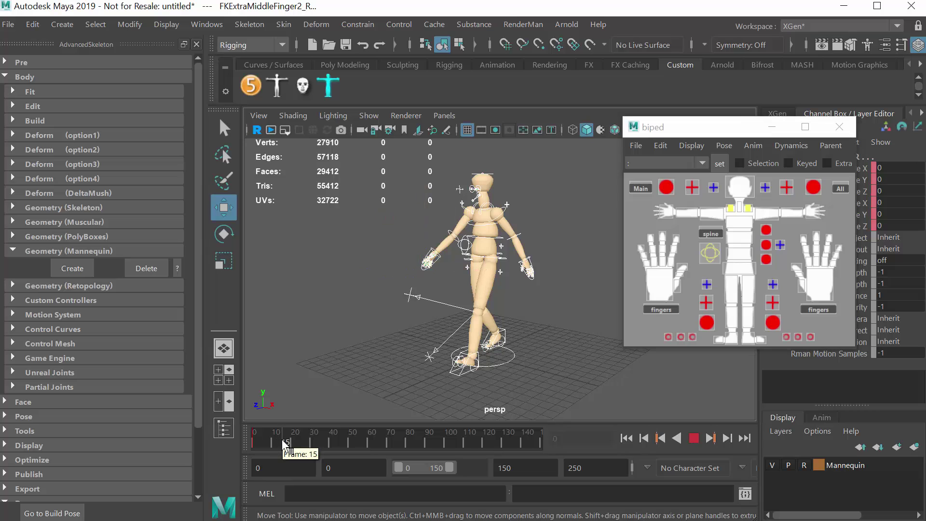
{"action": "left_click", "coordinate": [309, 444]}
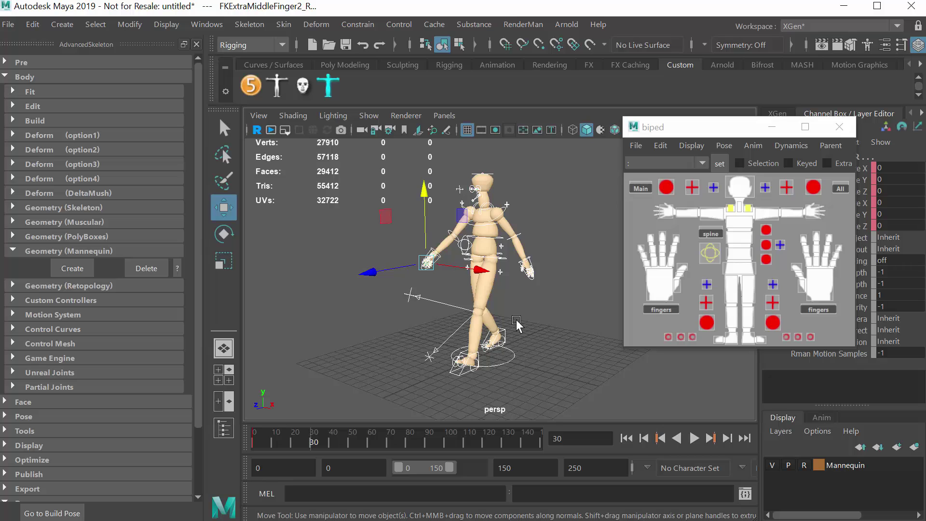
{"action": "left_click", "coordinate": [510, 224]}
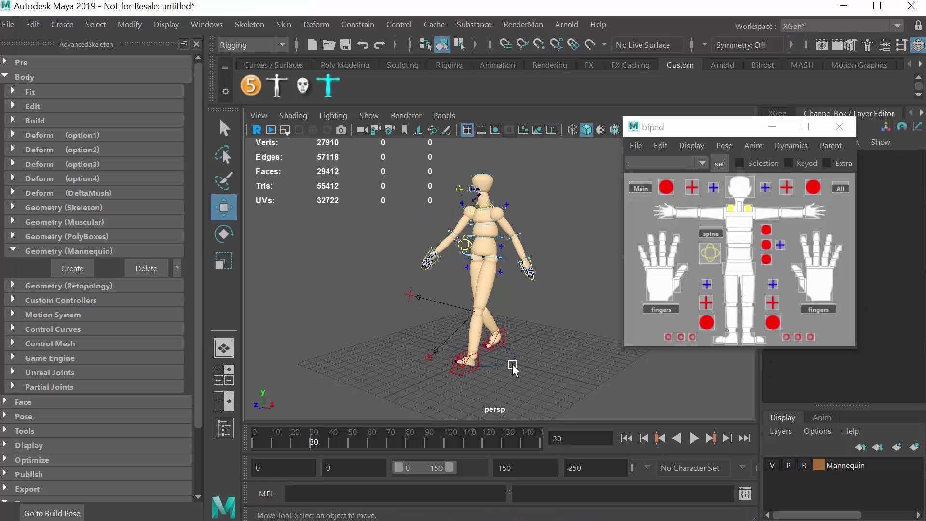
Move the biped selector window away from the channel values, over the AdvancedSkeleton options.
{"action": "left_click", "coordinate": [725, 147]}
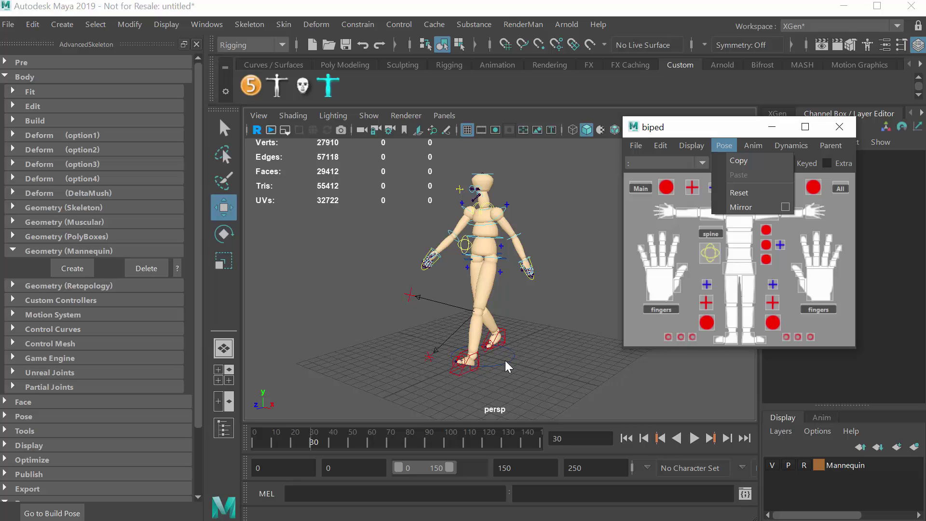
{"action": "left_click", "coordinate": [733, 136]}
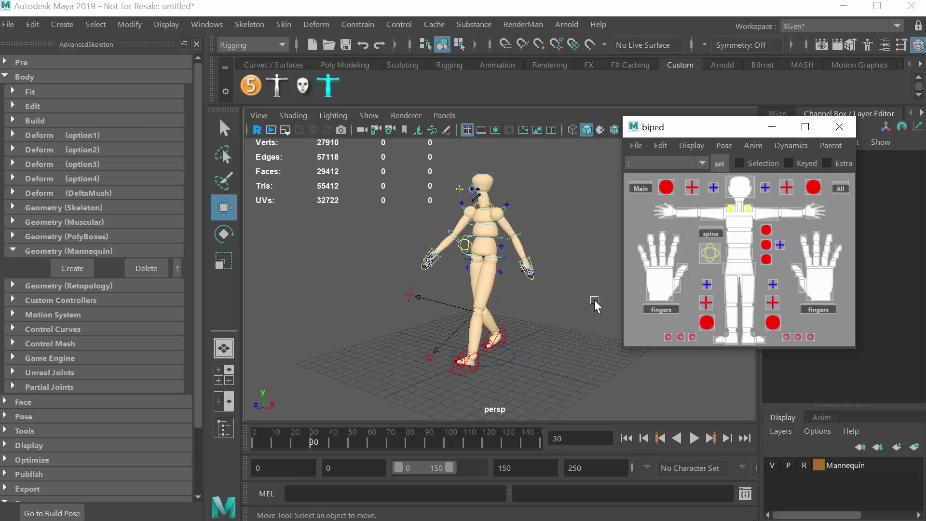
{"action": "left_click_drag", "start_coordinate": [701, 128], "coordinate": [152, 149]}
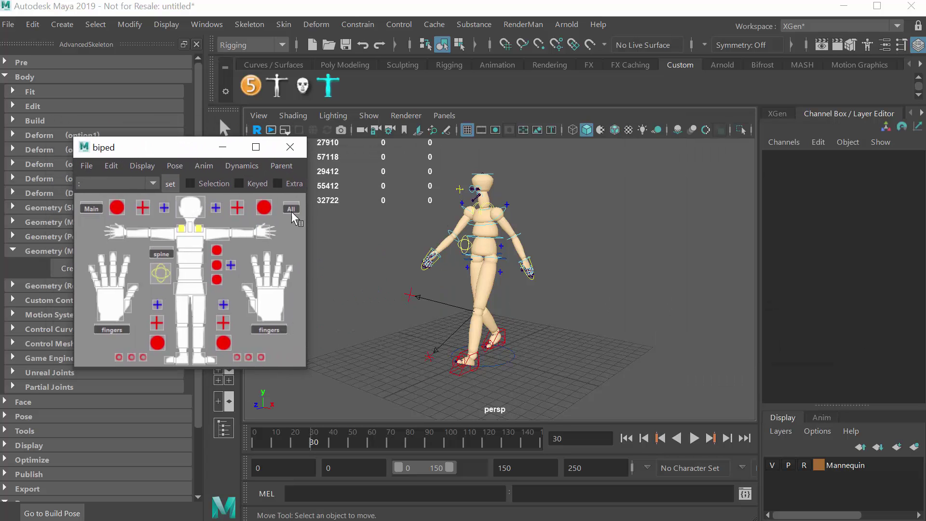
Swing the left arm forward at frame 30 by rotating its FK shoulder control to about 41.2 on Rotate Z.
{"action": "left_click", "coordinate": [505, 215]}
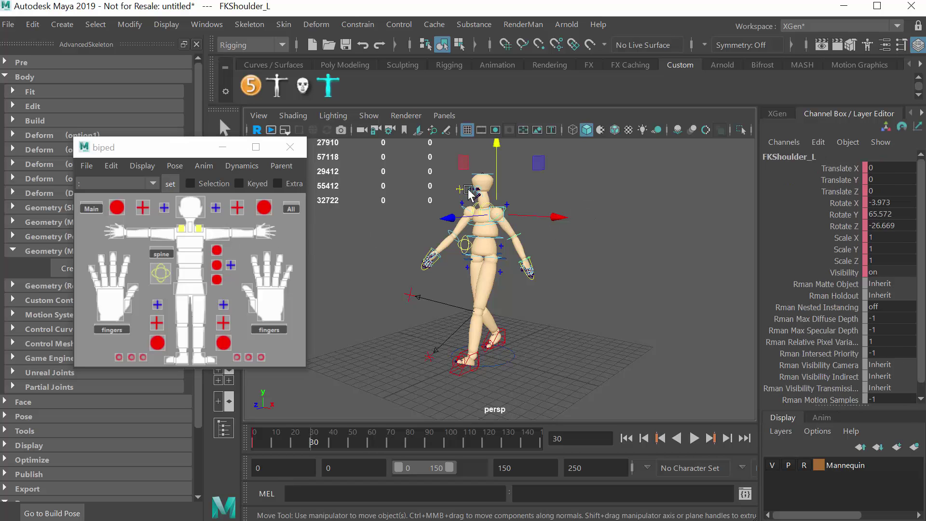
{"action": "left_click", "coordinate": [212, 233]}
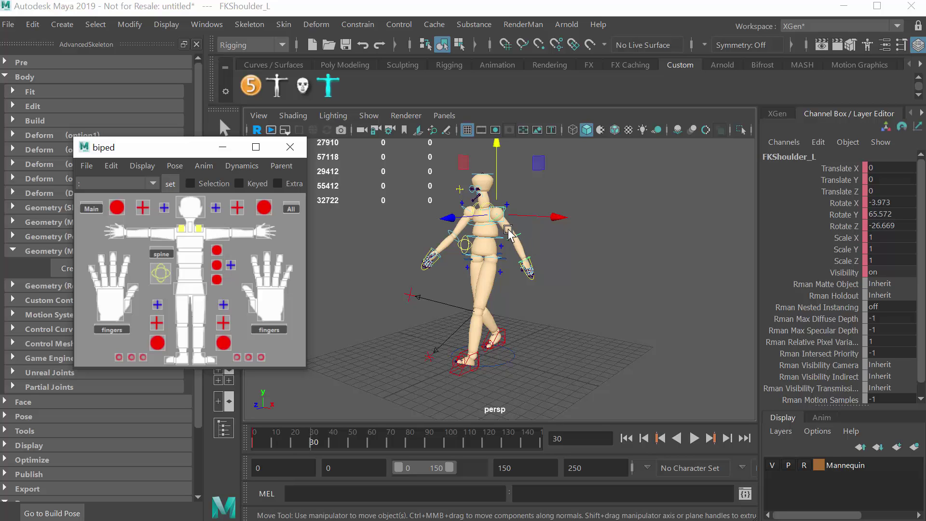
{"action": "right_click_drag", "start_coordinate": [478, 278], "coordinate": [602, 212], "text": "alt"}
{"action": "middle_click_drag", "start_coordinate": [602, 211], "coordinate": [651, 303], "text": "alt"}
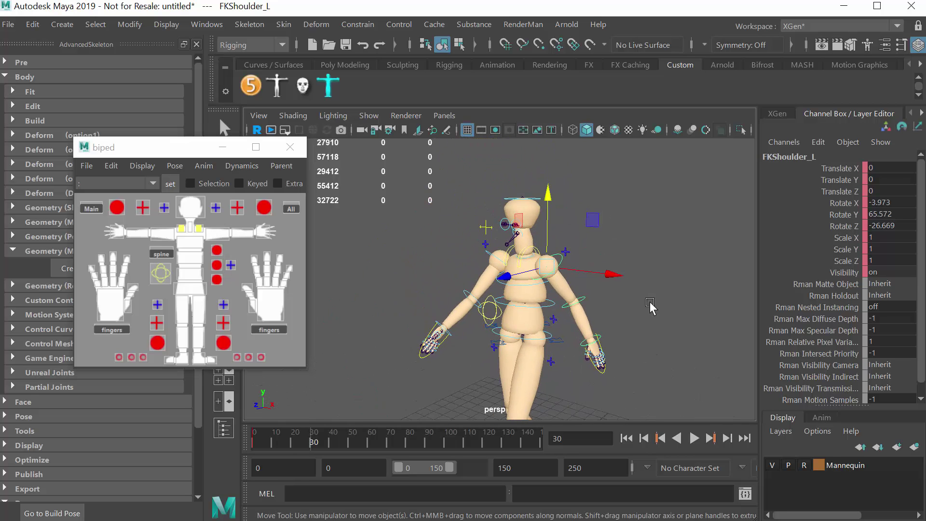
{"action": "right_click_drag", "start_coordinate": [586, 274], "coordinate": [630, 277], "text": "alt"}
{"action": "key", "text": "e"}
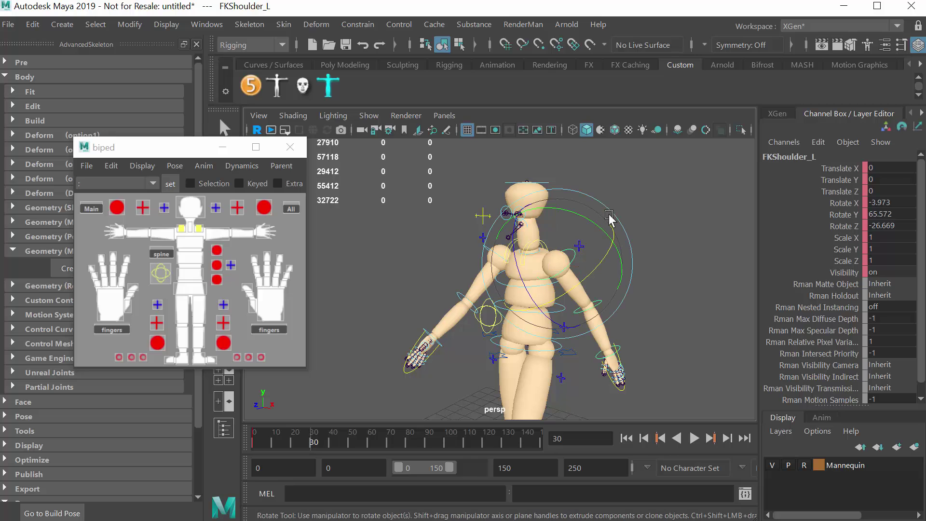
{"action": "left_click_drag", "start_coordinate": [678, 335], "coordinate": [650, 333], "text": "alt"}
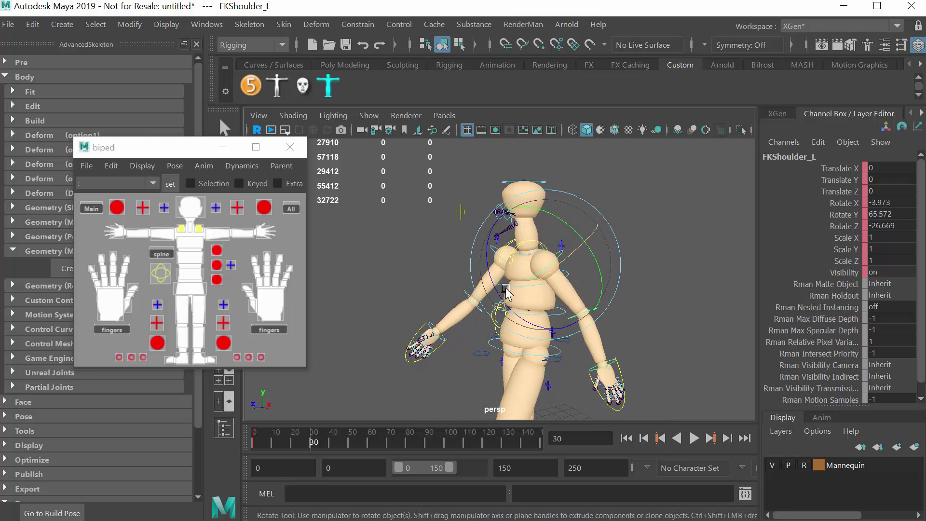
{"action": "left_click_drag", "start_coordinate": [555, 332], "coordinate": [489, 228]}
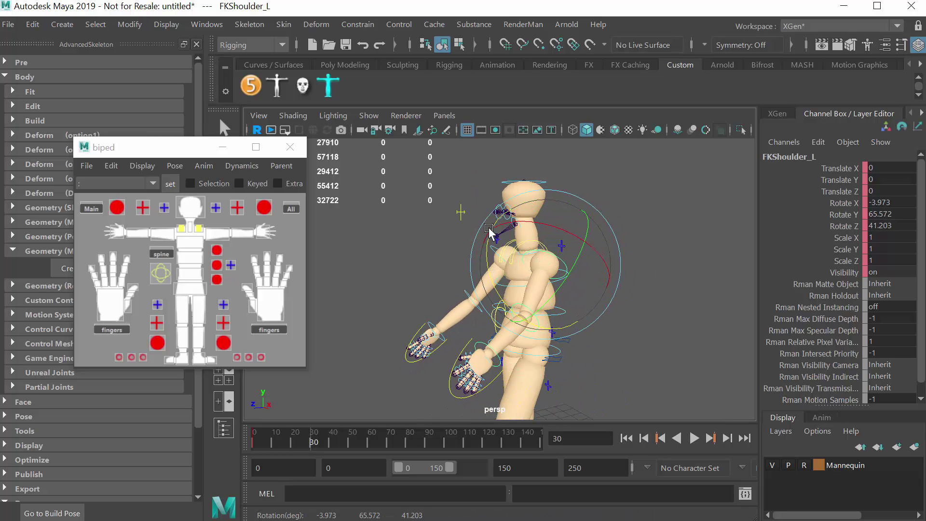
{"action": "mouse_move", "coordinate": [596, 316]}
{"action": "left_mouse_down", "text": "alt"}
{"action": "mouse_move", "coordinate": [668, 320]}
{"action": "mouse_move", "coordinate": [596, 329]}
{"action": "left_mouse_up", "text": "alt"}
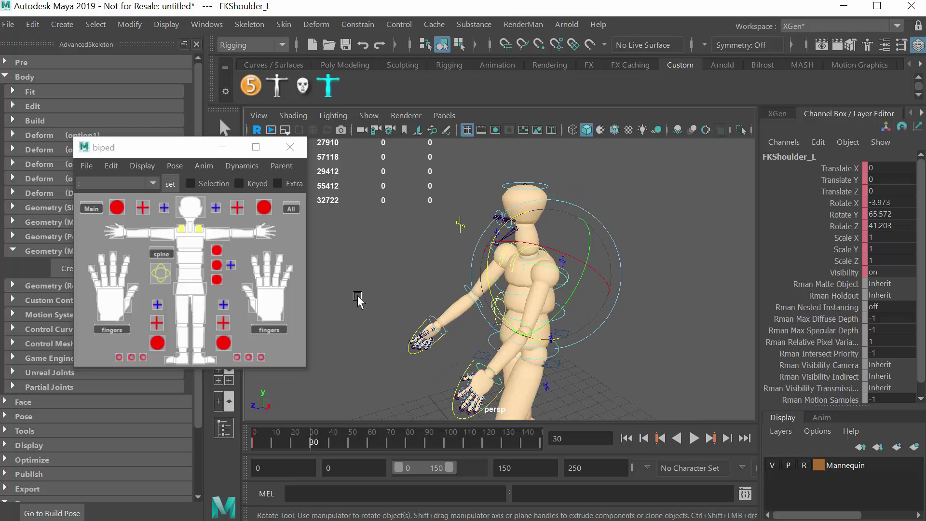
{"action": "left_click", "coordinate": [178, 166]}
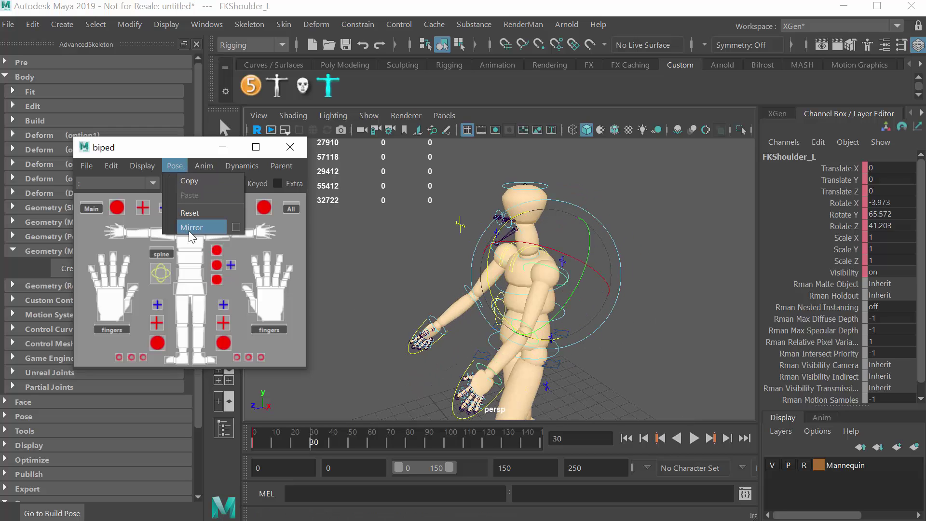
{"action": "left_click", "coordinate": [172, 146]}
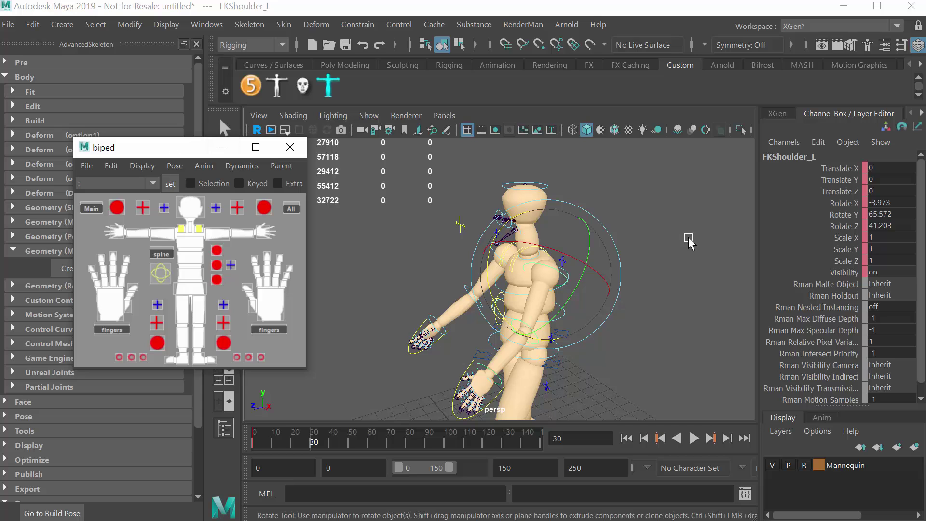
Swing the right arm backward by rotating its FK shoulder control to about -44.2 on Rotate Z.
{"action": "left_click_drag", "start_coordinate": [632, 331], "coordinate": [706, 323], "text": "alt"}
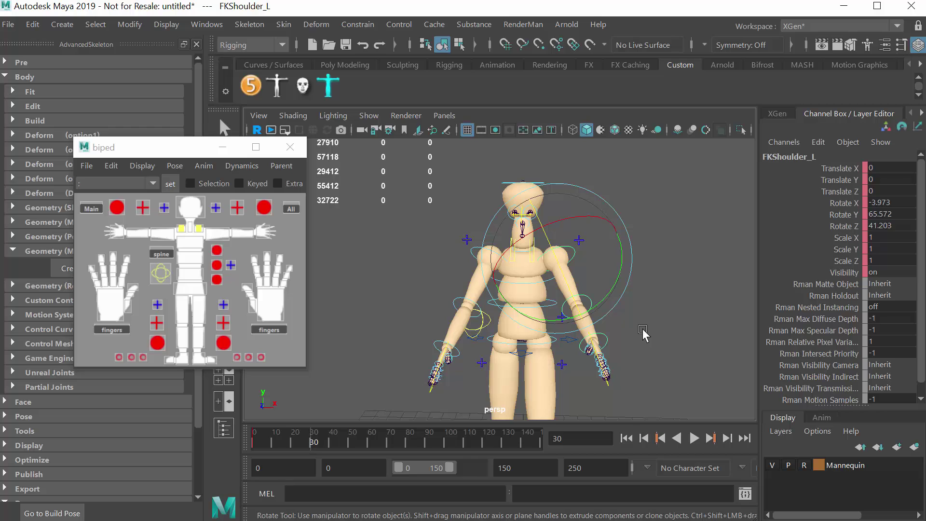
{"action": "left_click_drag", "start_coordinate": [642, 328], "coordinate": [565, 335], "text": "alt"}
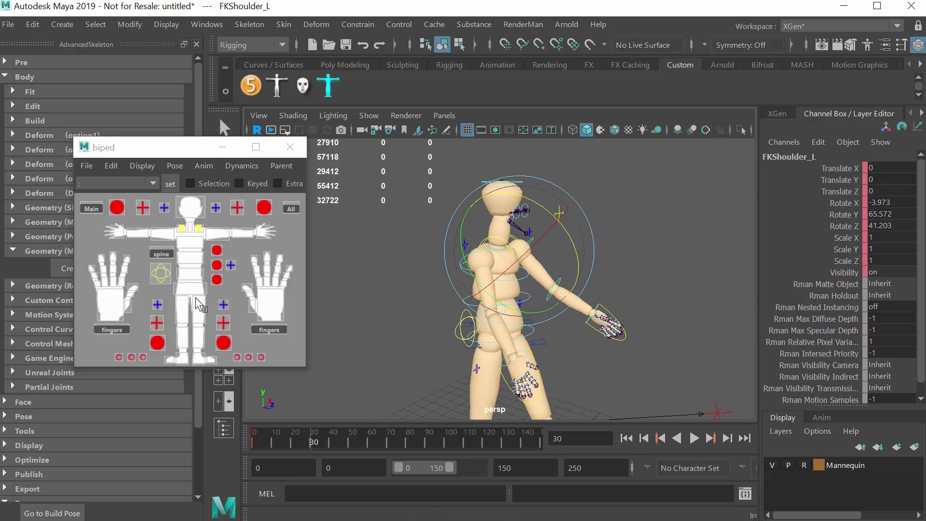
{"action": "left_click", "coordinate": [166, 235]}
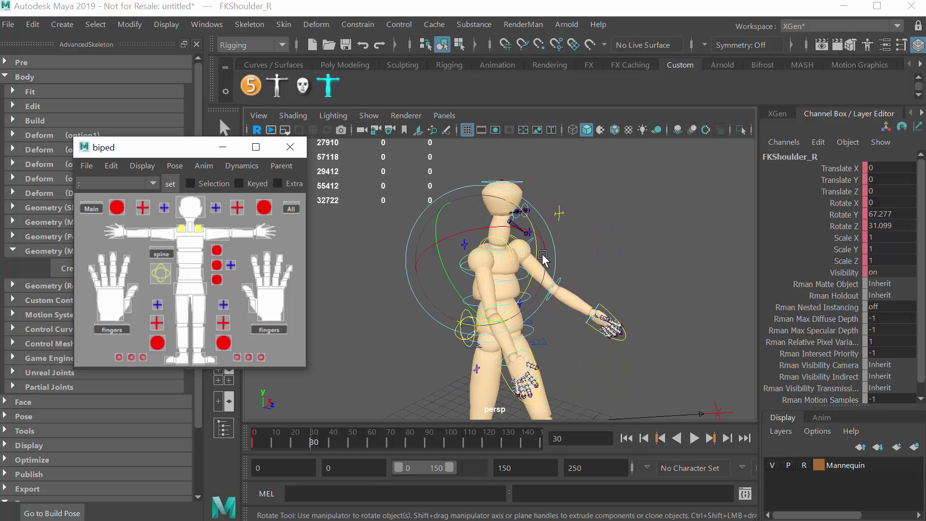
{"action": "left_click_drag", "start_coordinate": [540, 263], "coordinate": [497, 319]}
Try moving the left foot's IK control back to about -2.88 on Translate Z, and undo the move.
{"action": "left_click_drag", "start_coordinate": [642, 243], "coordinate": [507, 378], "text": "alt"}
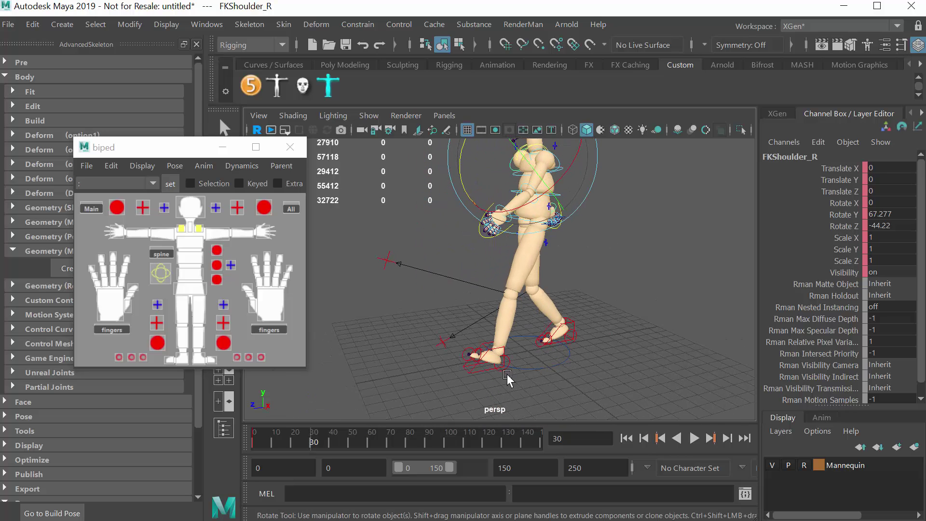
{"action": "left_click", "coordinate": [470, 373]}
{"action": "key", "text": "w"}
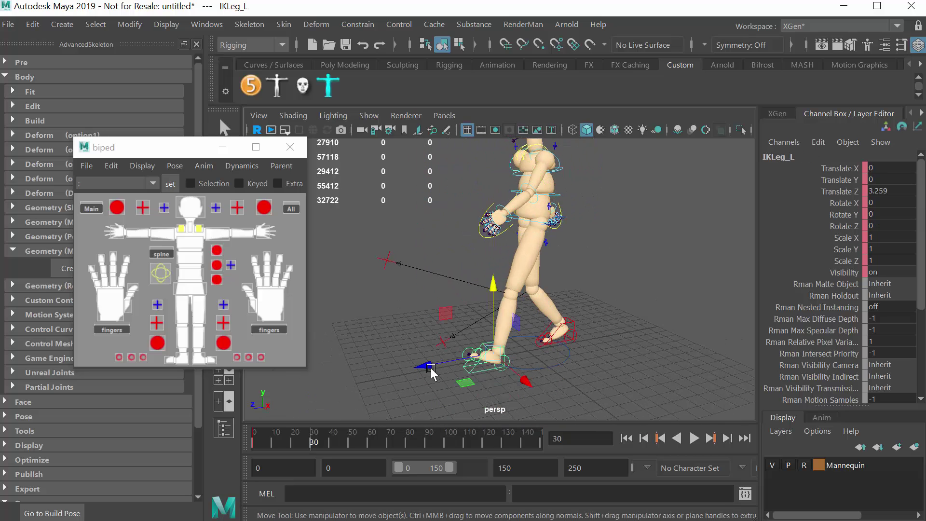
{"action": "left_click_drag", "start_coordinate": [429, 367], "coordinate": [515, 355]}
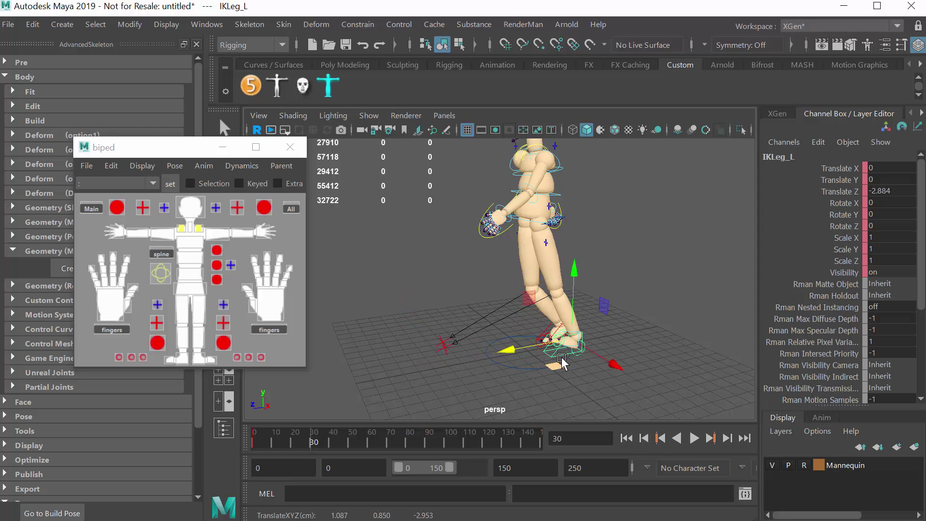
{"action": "right_click_drag", "start_coordinate": [540, 373], "coordinate": [671, 385], "text": "alt"}
{"action": "middle_click_drag", "start_coordinate": [670, 385], "coordinate": [612, 280], "text": "alt"}
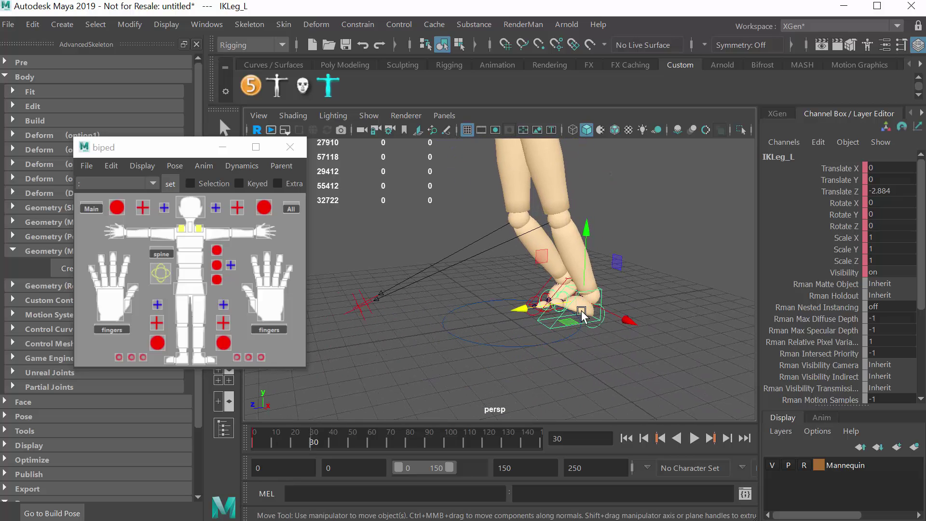
{"action": "key", "text": "ctrl+z"}
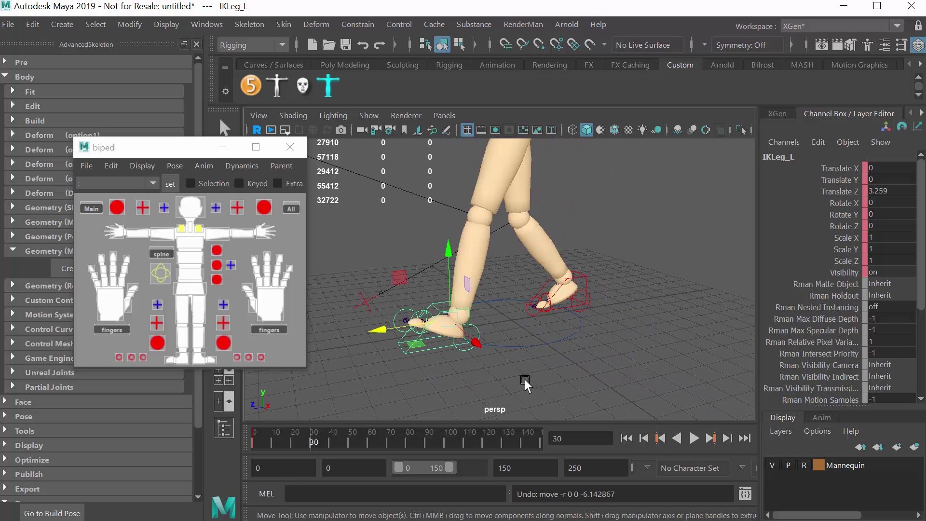
Create a locator at the origin between the feet and clear the selection.
{"action": "left_click_drag", "start_coordinate": [529, 385], "coordinate": [622, 319], "text": "alt"}
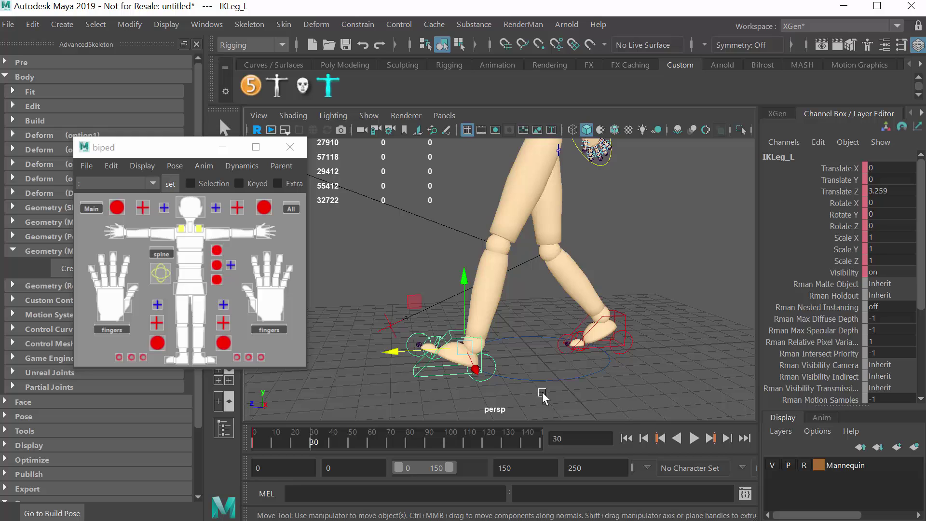
{"action": "left_click_drag", "start_coordinate": [542, 396], "coordinate": [457, 272], "text": "alt"}
{"action": "scroll", "coordinate": [534, 399], "scroll_direction": "up", "scroll_amount": 5}
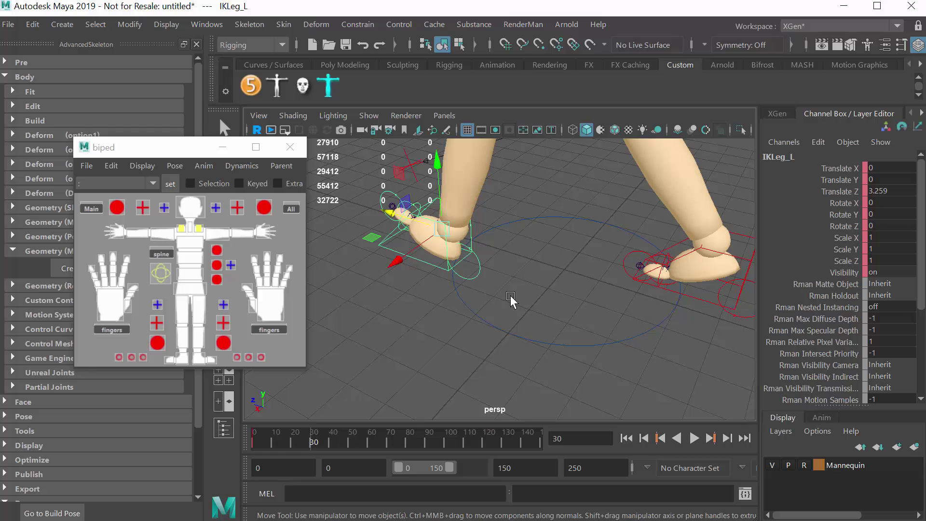
{"action": "right_click_drag", "start_coordinate": [542, 305], "coordinate": [434, 303], "text": "alt"}
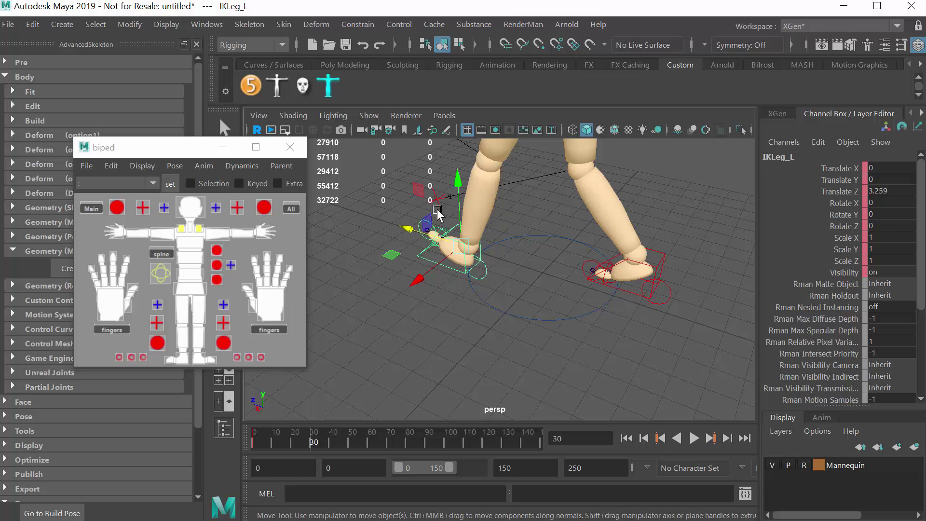
{"action": "left_click", "coordinate": [62, 27]}
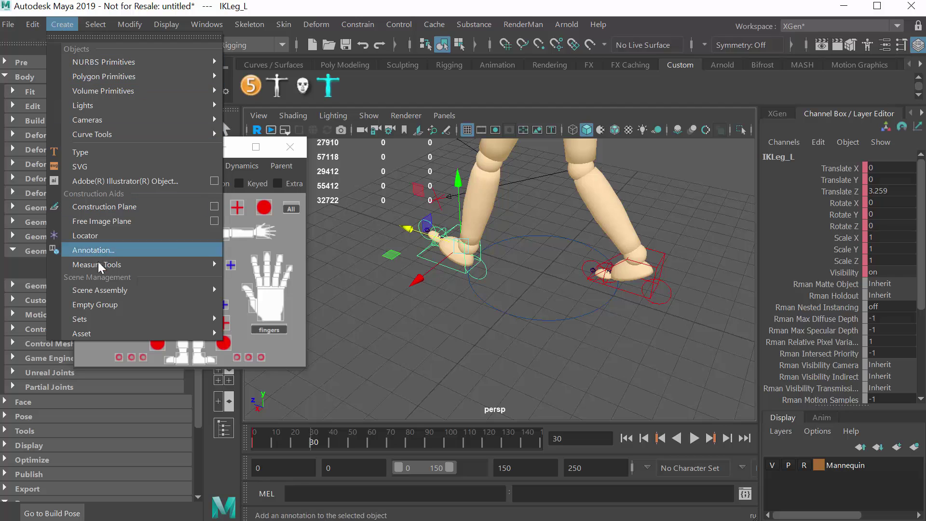
{"action": "left_click", "coordinate": [89, 236]}
{"action": "left_click", "coordinate": [548, 372]}
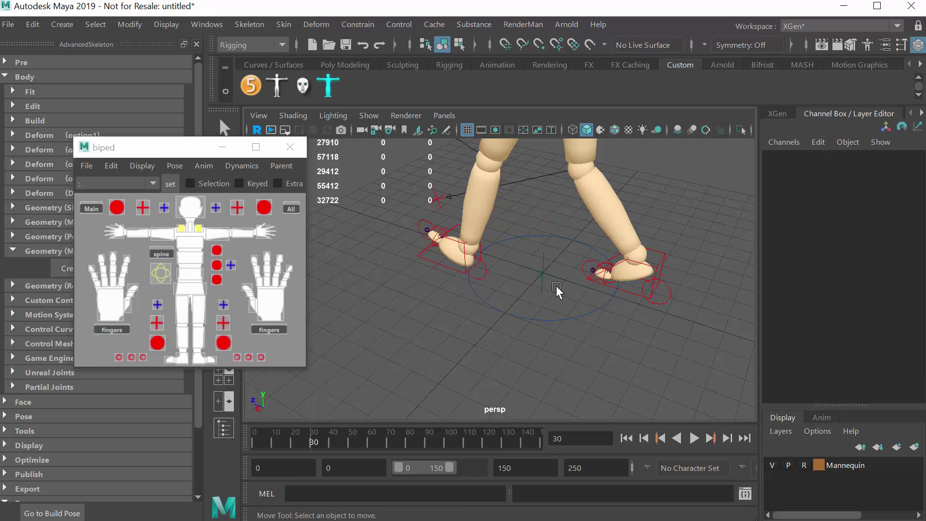
Move the locator to the heel of the front left foot, at about X 1.12 and Z 2.67.
{"action": "left_click", "coordinate": [544, 263]}
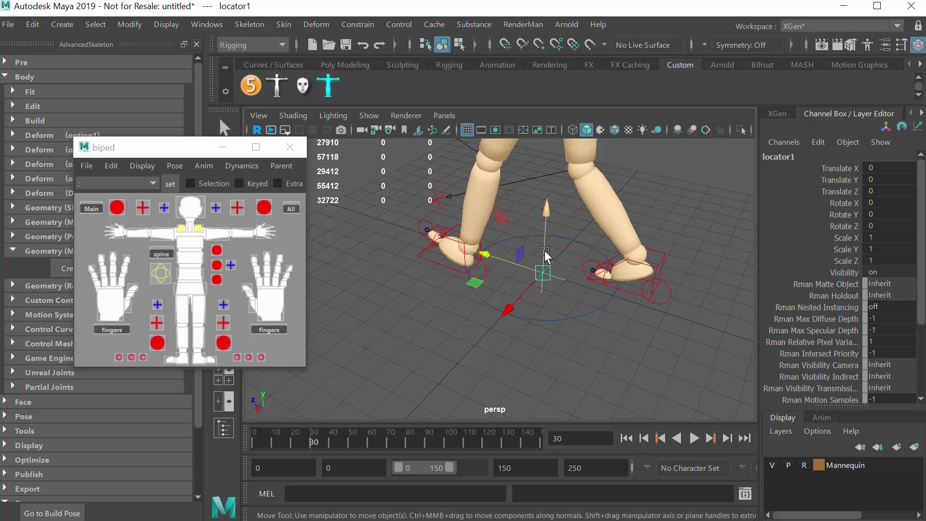
{"action": "left_click_drag", "start_coordinate": [475, 282], "coordinate": [422, 259]}
{"action": "left_click_drag", "start_coordinate": [427, 316], "coordinate": [540, 324], "text": "alt"}
{"action": "left_click_drag", "start_coordinate": [540, 324], "coordinate": [476, 263], "text": "alt"}
{"action": "right_click_drag", "start_coordinate": [475, 263], "coordinate": [613, 314], "text": "alt"}
{"action": "middle_click_drag", "start_coordinate": [395, 256], "coordinate": [372, 253]}
{"action": "left_click_drag", "start_coordinate": [372, 253], "coordinate": [459, 283], "text": "alt"}
{"action": "right_click_drag", "start_coordinate": [459, 283], "coordinate": [361, 304], "text": "alt"}
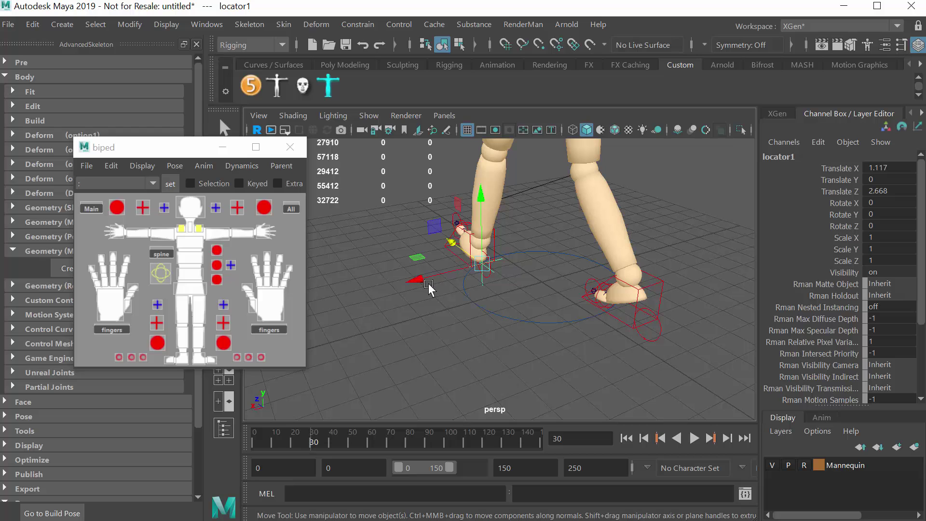
Slide the locator sideways to the right foot's side of the character, at about -1.54 on Translate X.
{"action": "left_click_drag", "start_coordinate": [435, 251], "coordinate": [514, 291], "text": "alt"}
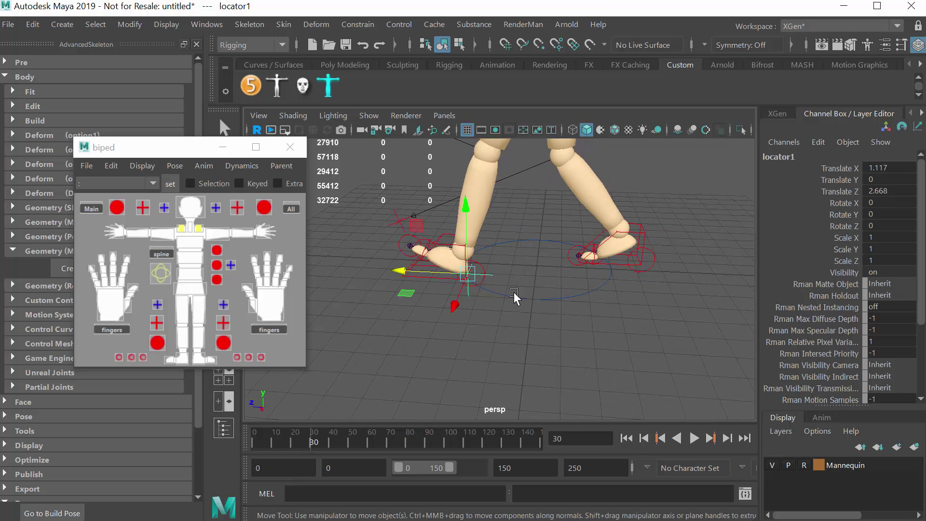
{"action": "left_click_drag", "start_coordinate": [457, 300], "coordinate": [459, 268]}
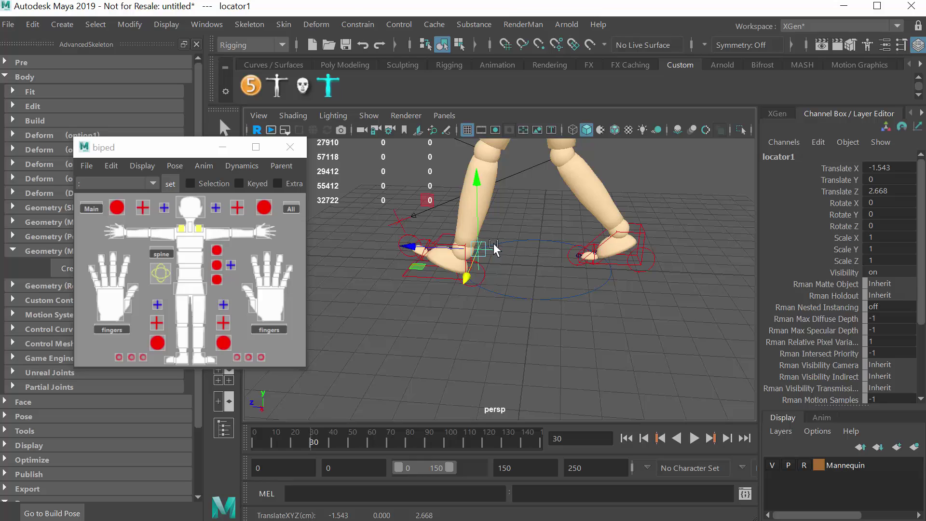
{"action": "left_click_drag", "start_coordinate": [519, 281], "coordinate": [519, 320], "text": "alt"}
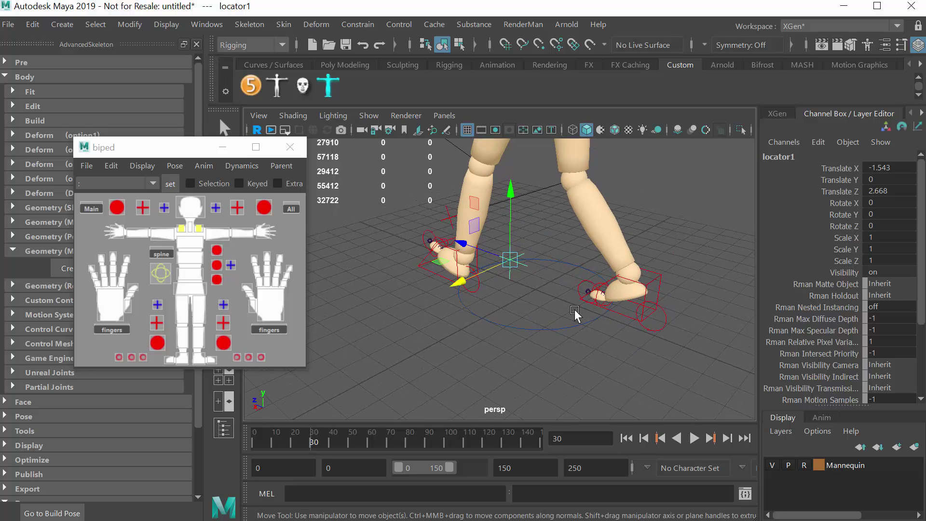
Create a second locator at the origin.
{"action": "left_click", "coordinate": [64, 25]}
{"action": "mouse_move", "coordinate": [98, 124]}
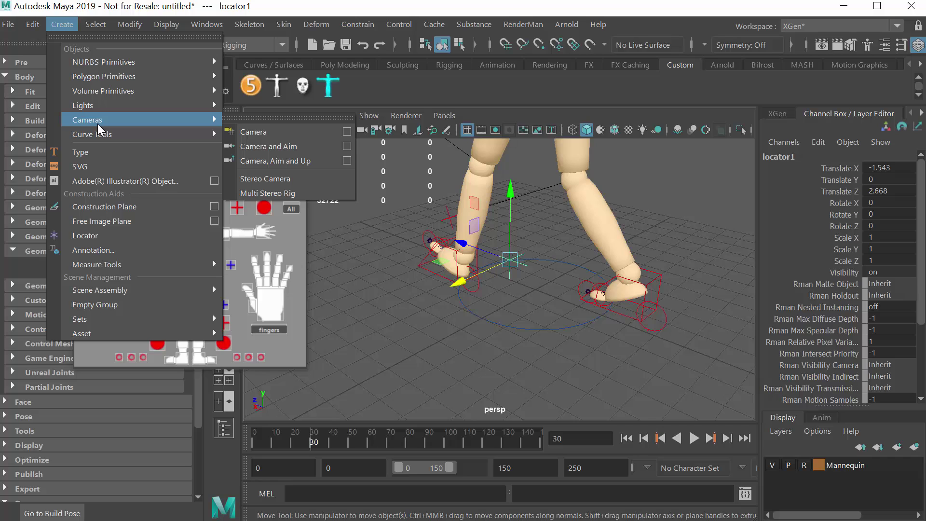
{"action": "left_click", "coordinate": [103, 236]}
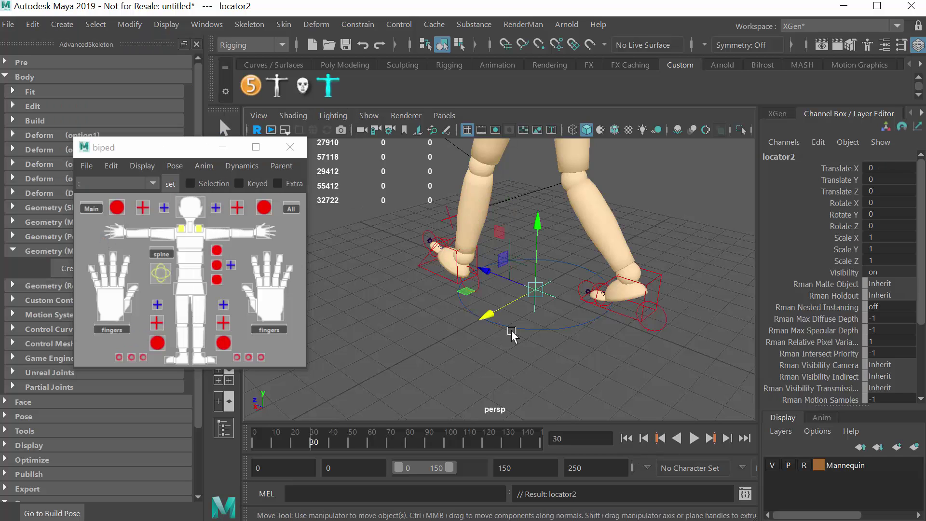
Move the second locator back to about -1.98 on Translate Z and sideways to the left foot's side, and clear the selection.
{"action": "middle_click_drag", "start_coordinate": [512, 333], "coordinate": [525, 289]}
{"action": "left_click_drag", "start_coordinate": [525, 289], "coordinate": [588, 365], "text": "alt"}
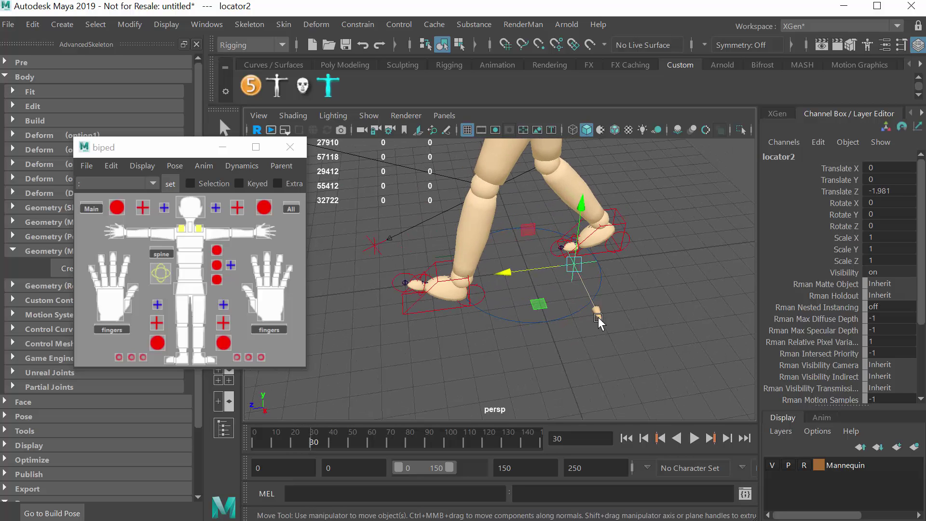
{"action": "left_click_drag", "start_coordinate": [598, 317], "coordinate": [457, 353]}
{"action": "left_click", "coordinate": [523, 245]}
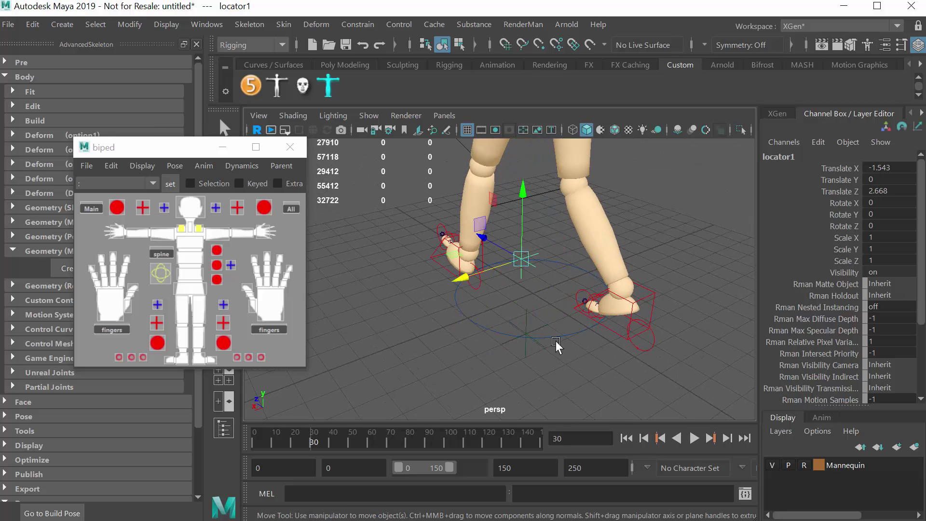
{"action": "left_click", "coordinate": [458, 375]}
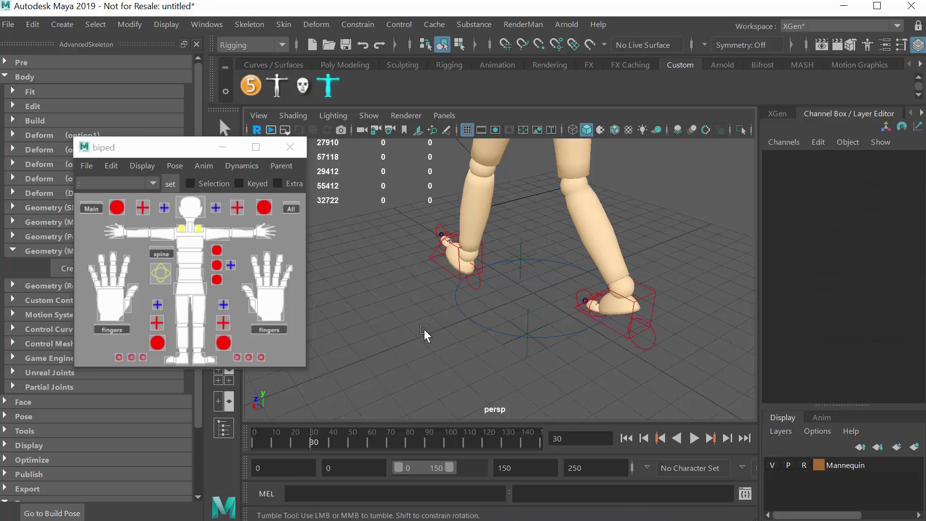
Move the left leg's IK control backwards to the rear locator, at about -2.76 on Translate Z.
{"action": "left_click_drag", "start_coordinate": [424, 335], "coordinate": [502, 325], "text": "alt"}
{"action": "left_click", "coordinate": [440, 303]}
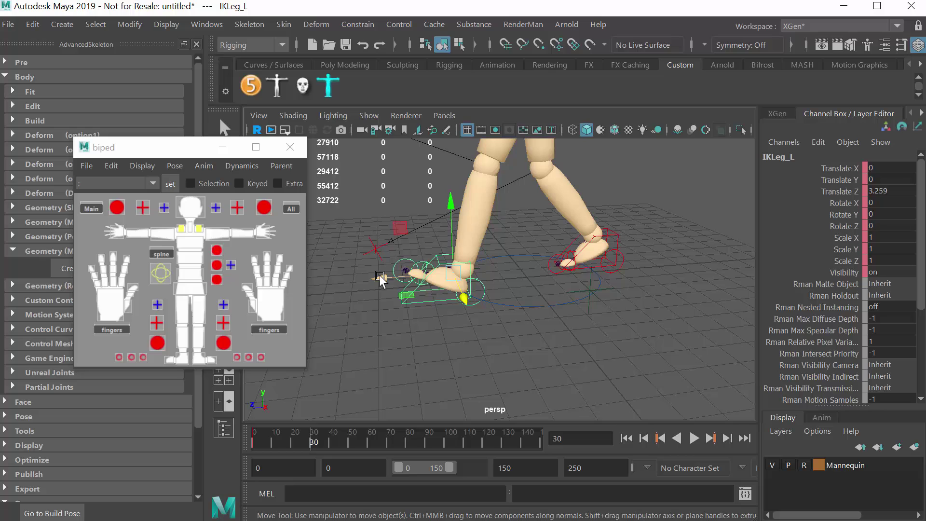
{"action": "left_click_drag", "start_coordinate": [380, 275], "coordinate": [540, 277]}
{"action": "left_click_drag", "start_coordinate": [561, 351], "coordinate": [580, 343], "text": "alt"}
{"action": "left_click_drag", "start_coordinate": [540, 269], "coordinate": [569, 321]}
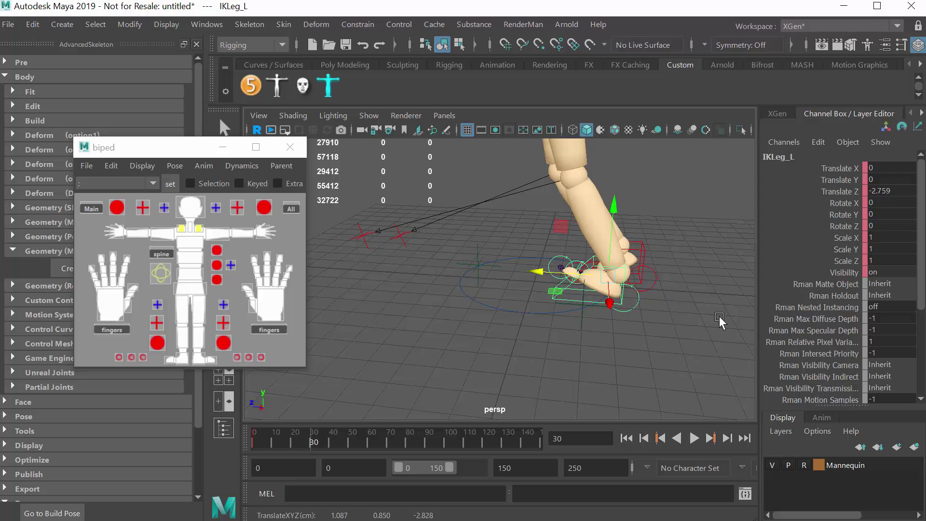
Set the left leg IK control's Roll to 4 to lift the heel.
{"action": "left_click_drag", "start_coordinate": [922, 248], "coordinate": [922, 347]}
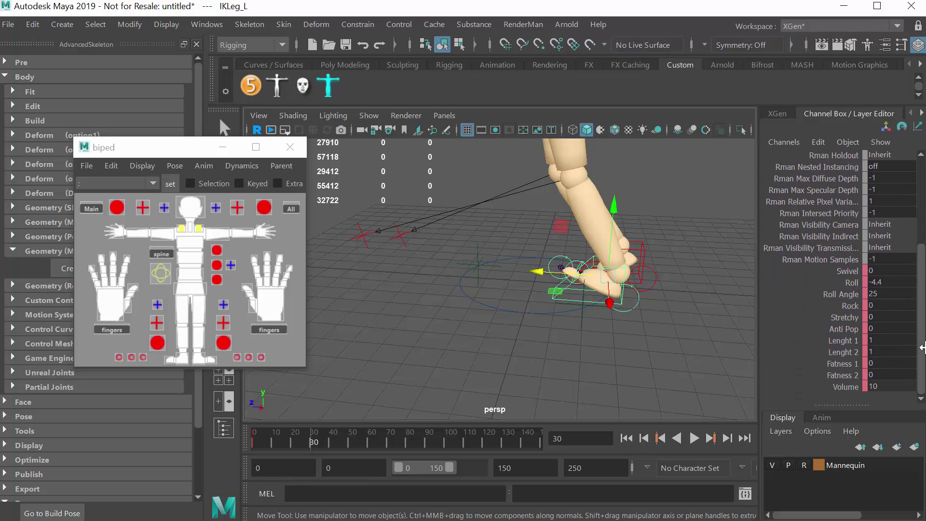
{"action": "left_click", "coordinate": [851, 284]}
{"action": "middle_click_drag", "start_coordinate": [635, 353], "coordinate": [686, 354]}
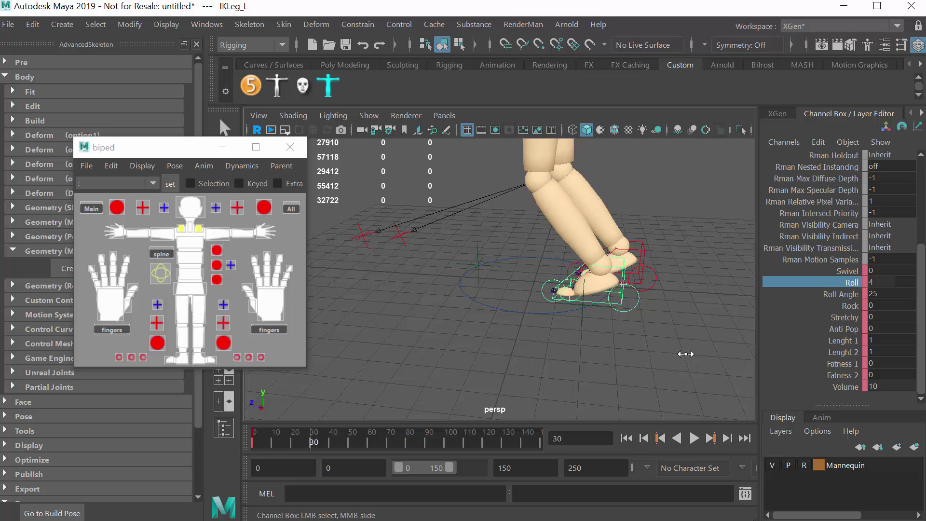
Slide the left foot farther back until its toes line up with the rear locator, at about Z -3.87.
{"action": "scroll", "coordinate": [593, 347], "scroll_direction": "up", "scroll_amount": 5}
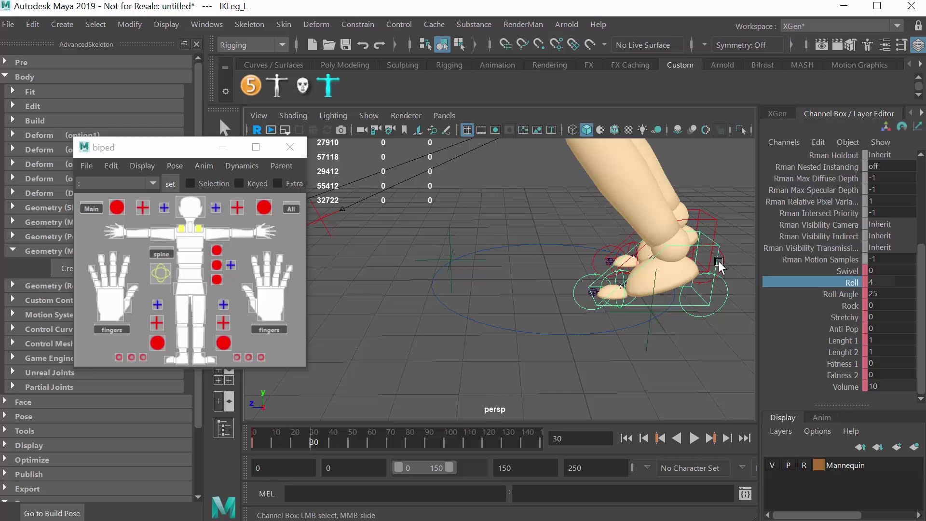
{"action": "key", "text": "w"}
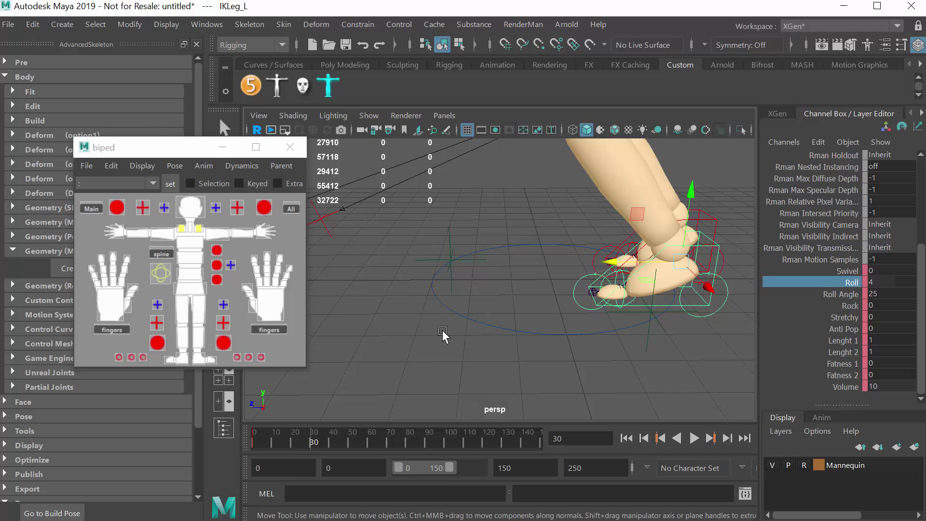
{"action": "left_click_drag", "start_coordinate": [620, 273], "coordinate": [662, 267]}
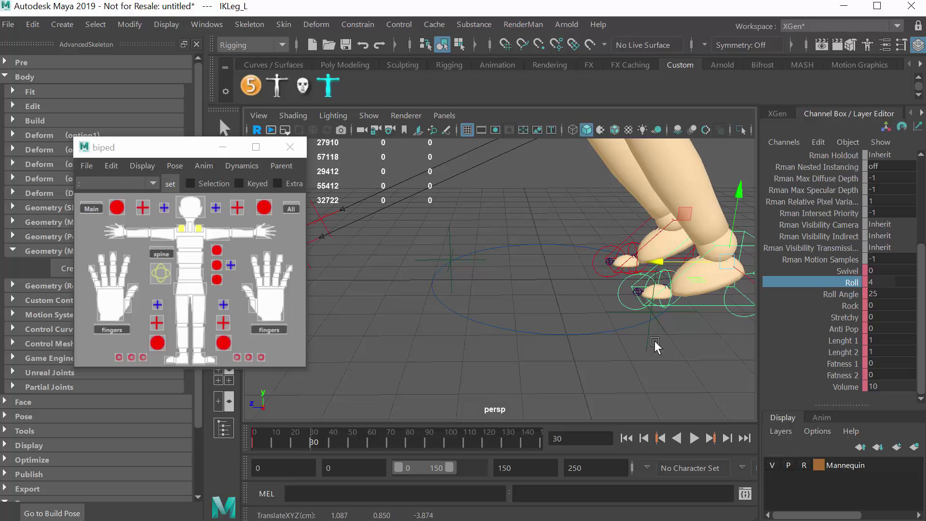
{"action": "left_click_drag", "start_coordinate": [658, 346], "coordinate": [662, 379], "text": "alt"}
{"action": "right_click_drag", "start_coordinate": [662, 378], "coordinate": [525, 346], "text": "alt"}
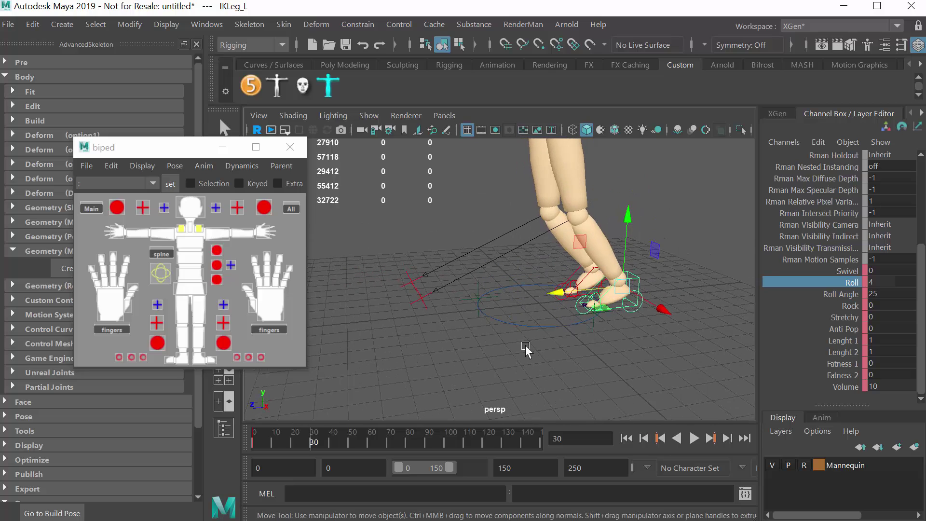
Move the right leg's IK control forward to about Z 3.21 and set its Roll to -4.7 for a heel strike.
{"action": "left_click", "coordinate": [574, 276]}
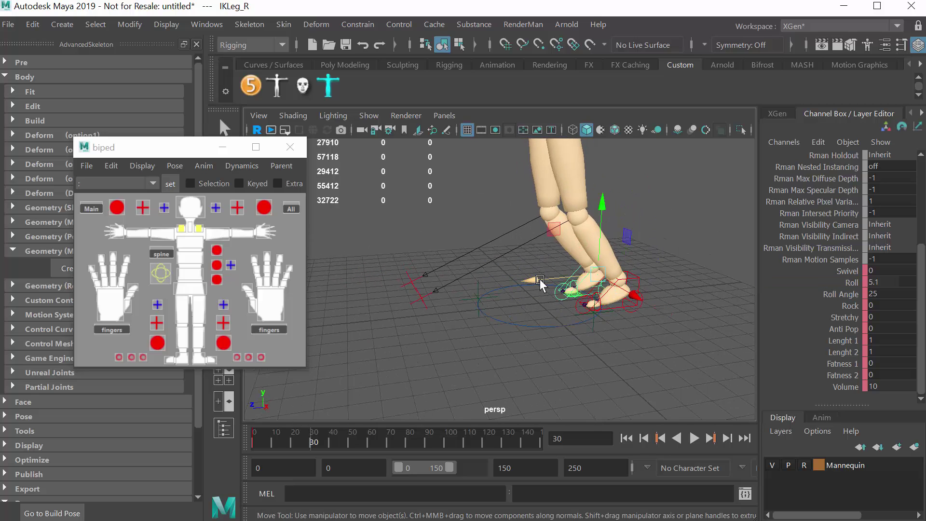
{"action": "left_click_drag", "start_coordinate": [540, 279], "coordinate": [391, 292]}
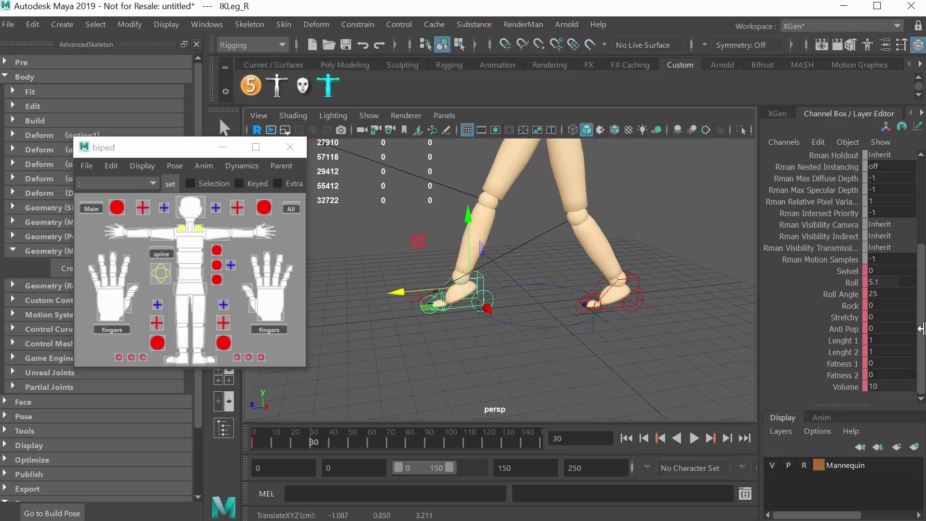
{"action": "left_click", "coordinate": [847, 283]}
{"action": "middle_click_drag", "start_coordinate": [511, 351], "coordinate": [463, 348]}
{"action": "right_click_drag", "start_coordinate": [502, 300], "coordinate": [664, 334], "text": "alt"}
{"action": "left_click_drag", "start_coordinate": [663, 334], "coordinate": [550, 343], "text": "alt"}
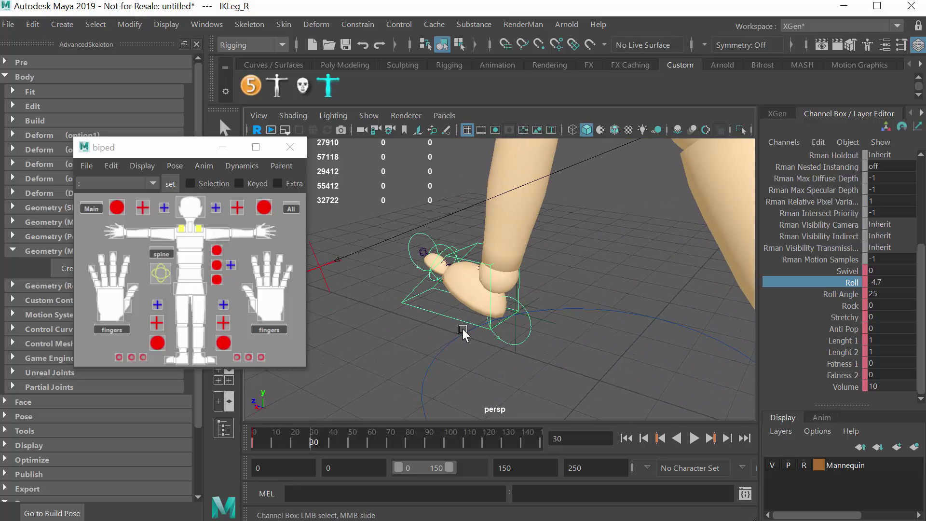
{"action": "key", "text": "w"}
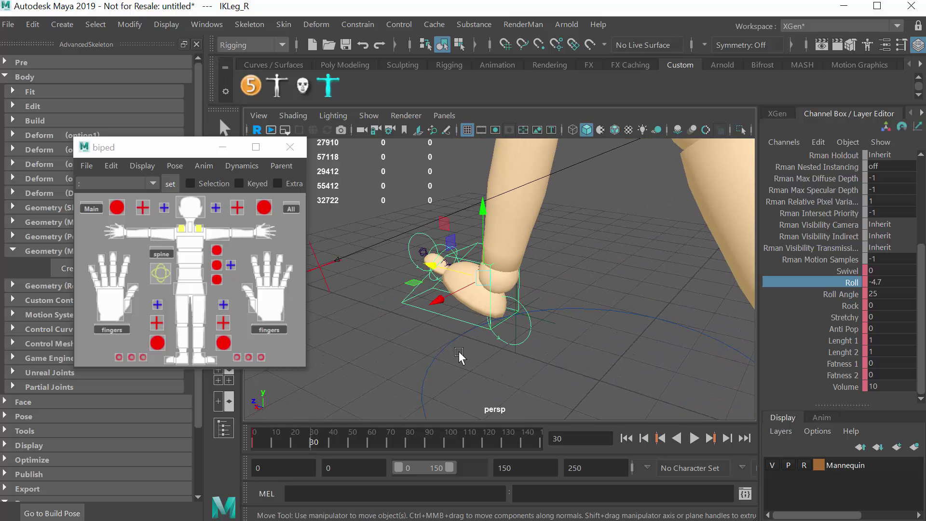
Slide the front locator sideways under the right heel, to about -1.04 on Translate X.
{"action": "left_click_drag", "start_coordinate": [438, 355], "coordinate": [505, 339], "text": "alt"}
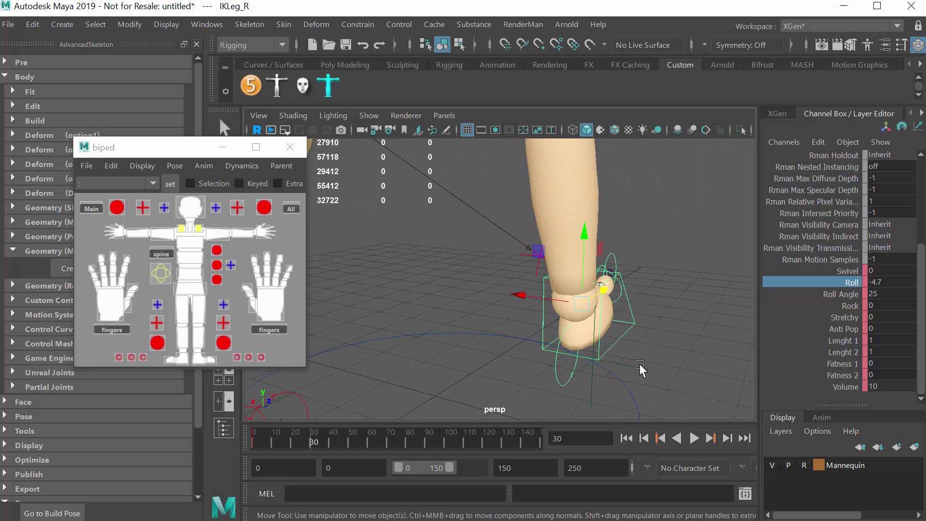
{"action": "left_click", "coordinate": [638, 383]}
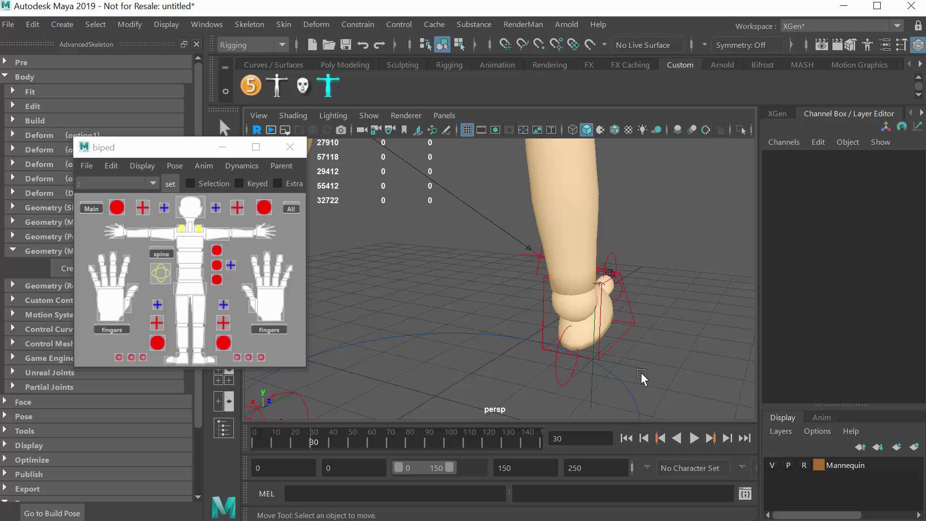
{"action": "left_click_drag", "start_coordinate": [653, 364], "coordinate": [623, 342]}
{"action": "left_click", "coordinate": [662, 381]}
{"action": "left_click_drag", "start_coordinate": [662, 381], "coordinate": [638, 362]}
{"action": "left_click_drag", "start_coordinate": [531, 347], "coordinate": [506, 341]}
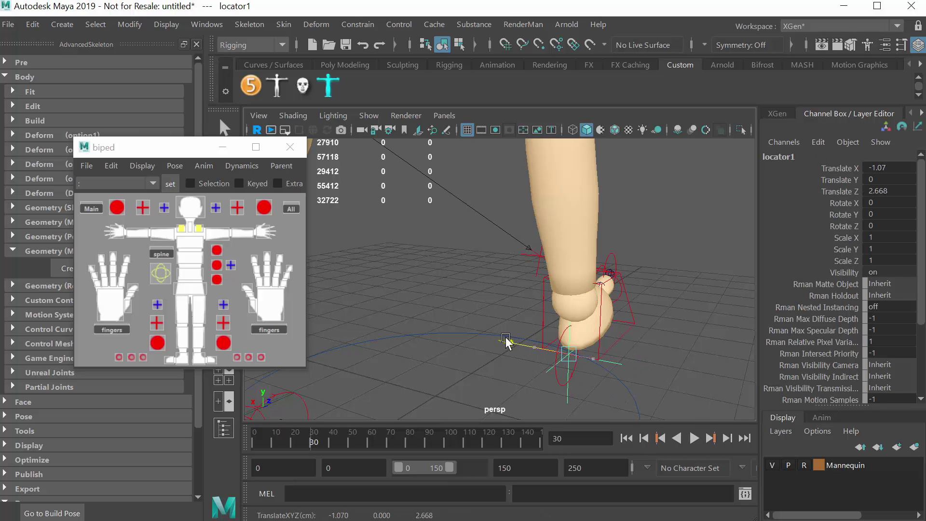
{"action": "left_click_drag", "start_coordinate": [641, 366], "coordinate": [563, 374], "text": "alt"}
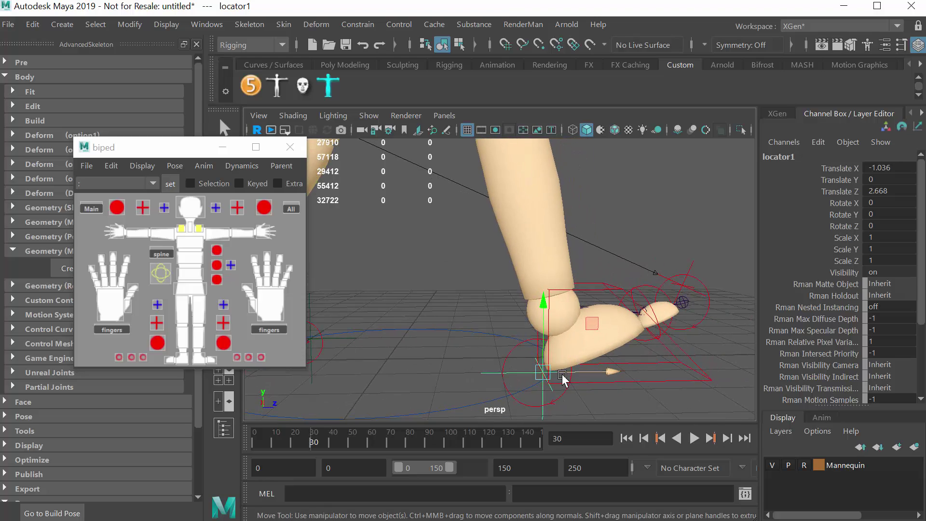
Select all of the biped's controls in the picker and key them at frame 30.
{"action": "left_click_drag", "start_coordinate": [484, 383], "coordinate": [617, 306], "text": "alt"}
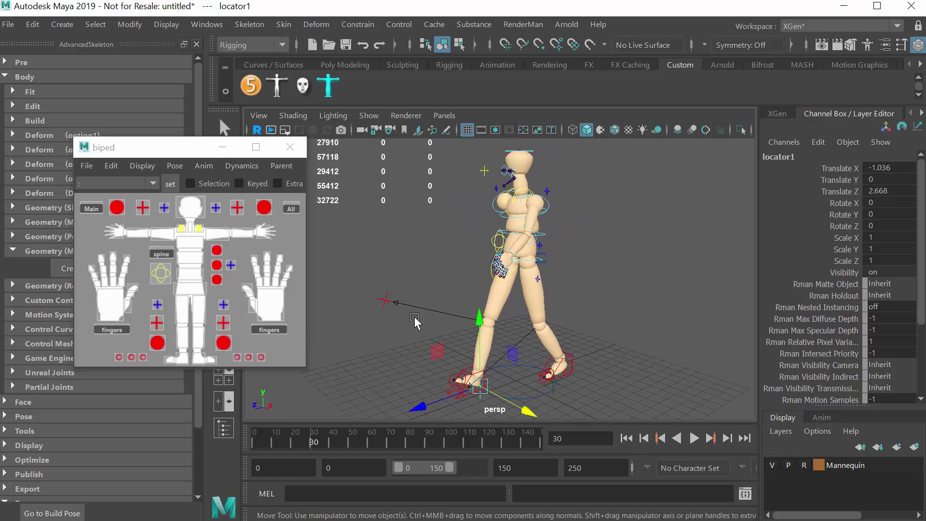
{"action": "left_click", "coordinate": [291, 209]}
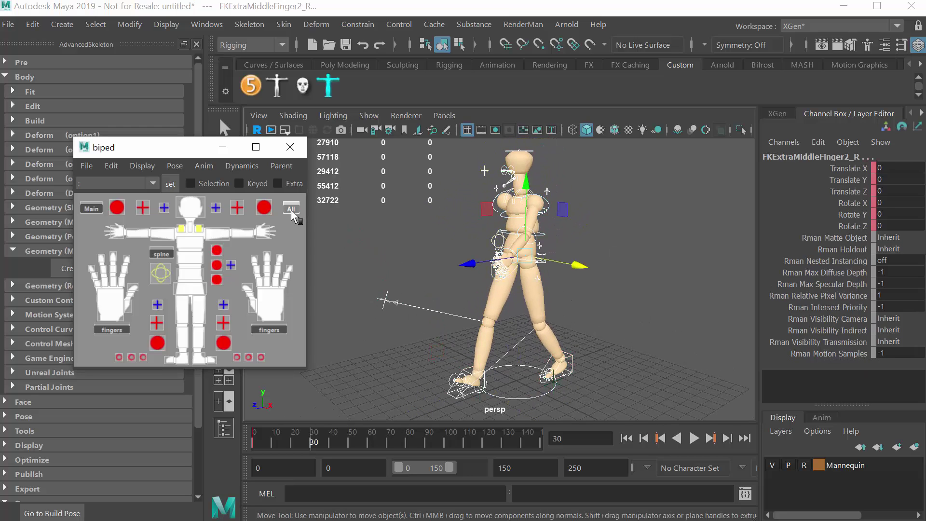
{"action": "right_click", "coordinate": [291, 210]}
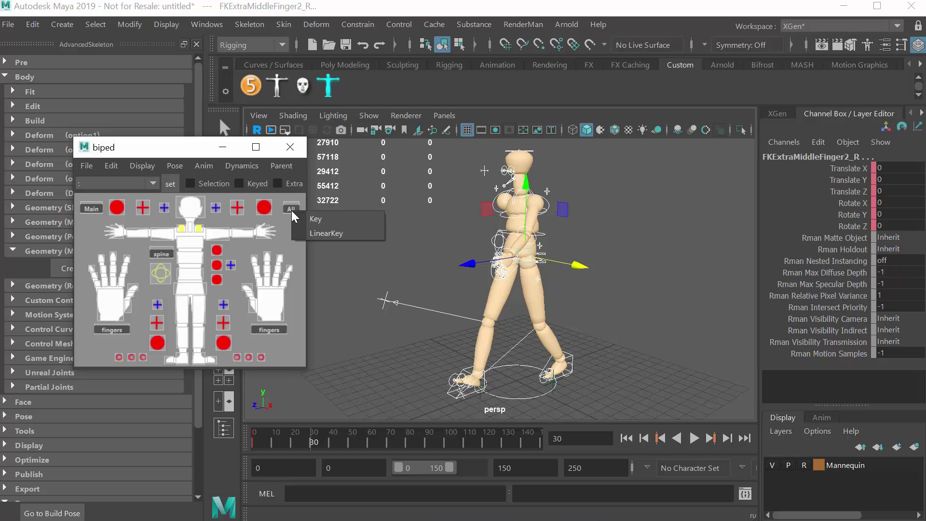
{"action": "left_click", "coordinate": [331, 219]}
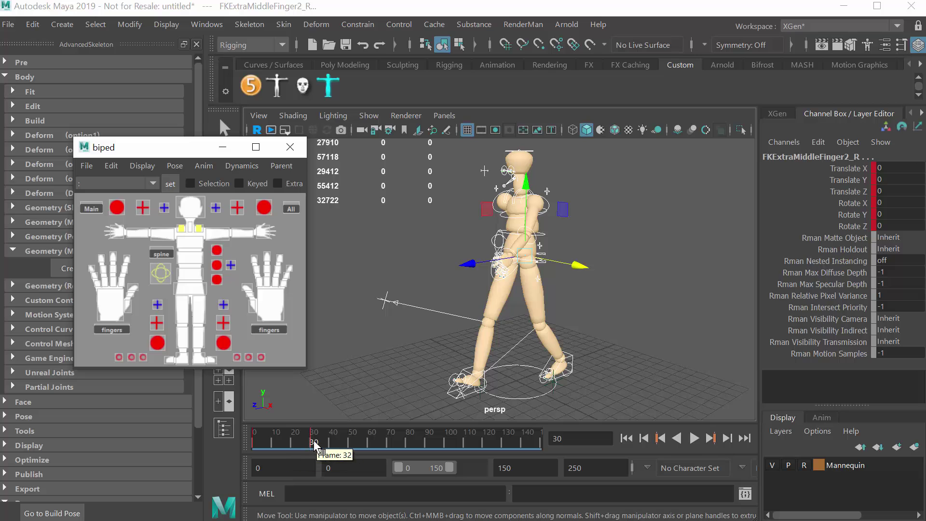
Scrub and play the walk between frames 0 and 30 to review the motion, and return to frame 0.
{"action": "left_click_drag", "start_coordinate": [306, 440], "coordinate": [282, 439]}
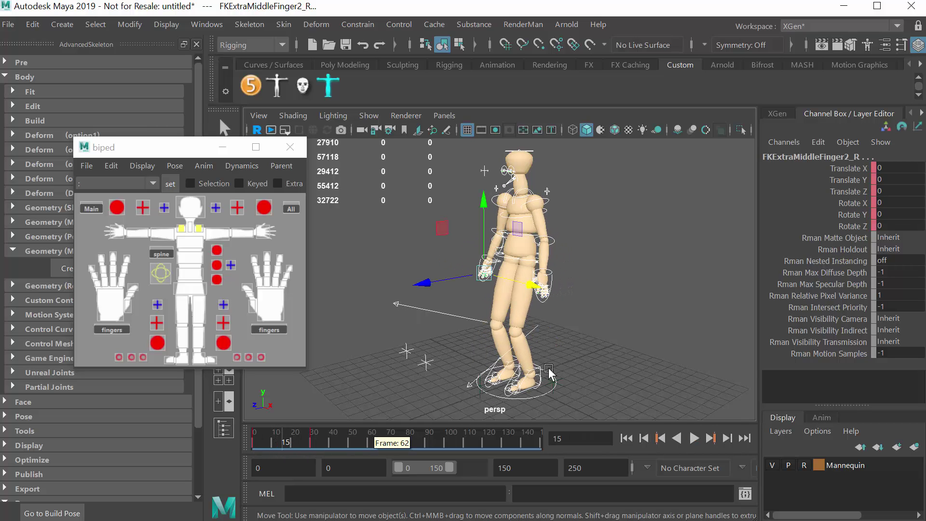
{"action": "key", "text": "alt+v"}
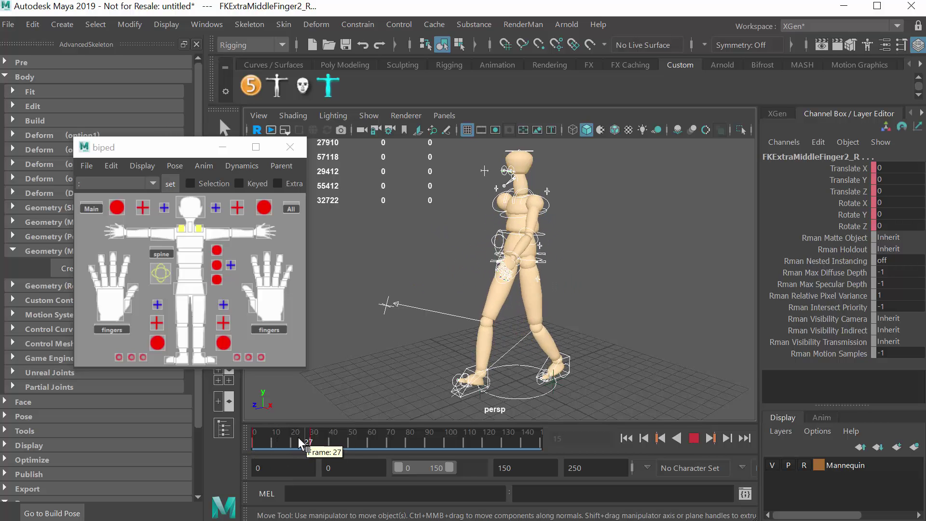
{"action": "left_click", "coordinate": [249, 437]}
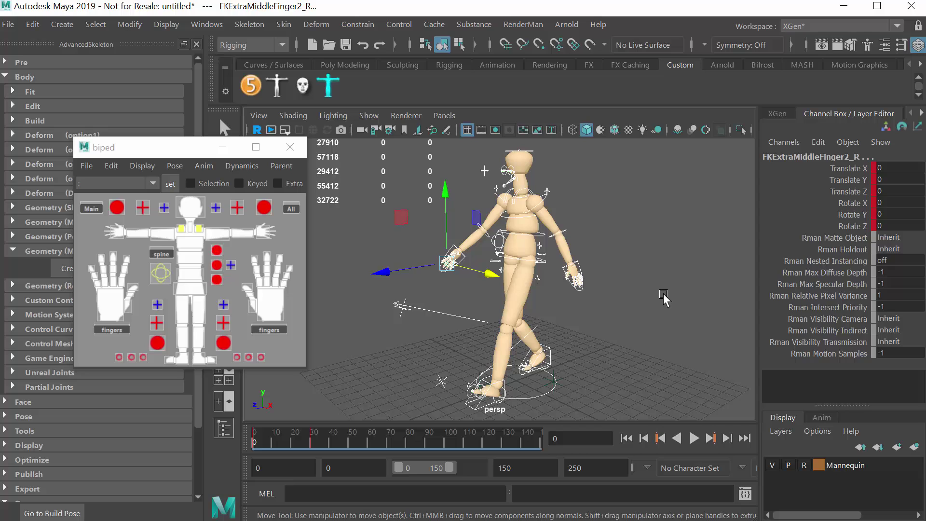
Clear the selection, select the root control at the hips, and go to frame 15.
{"action": "left_click", "coordinate": [542, 289]}
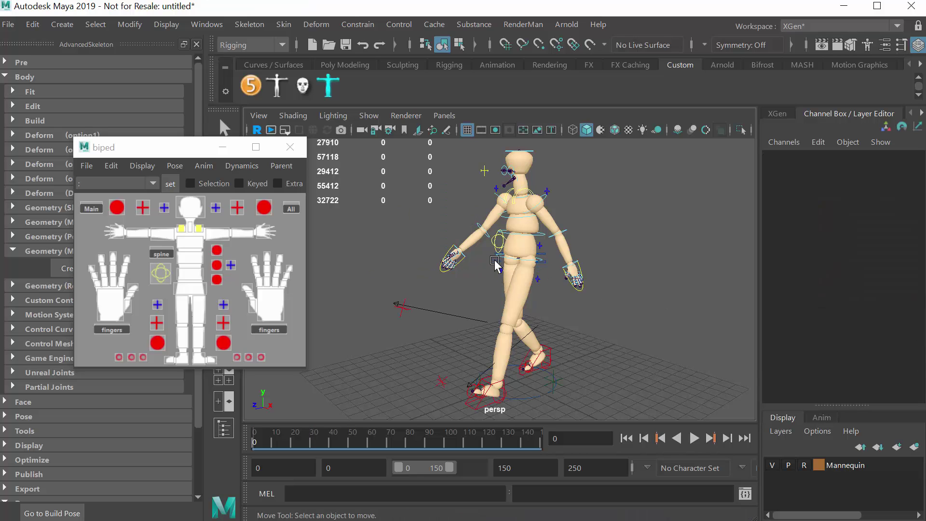
{"action": "left_click", "coordinate": [494, 260]}
{"action": "left_click_drag", "start_coordinate": [265, 431], "coordinate": [285, 439]}
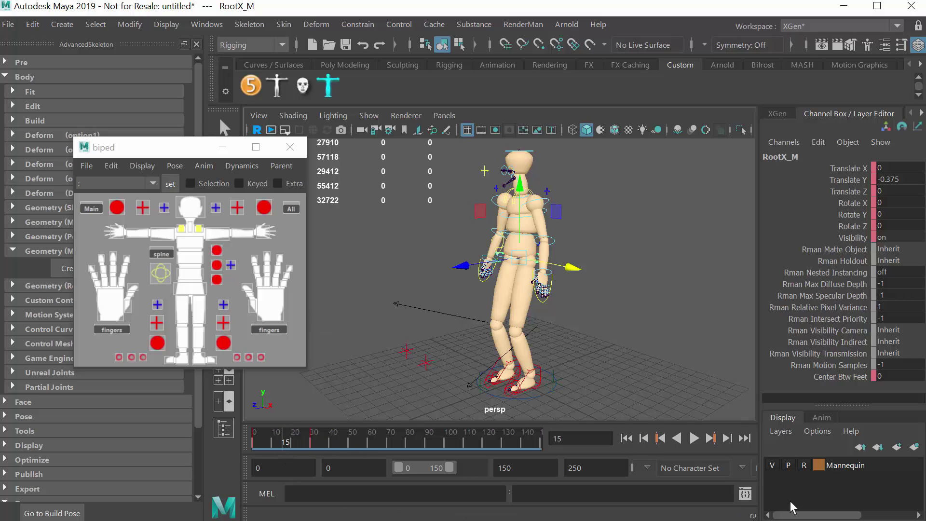
Bring the playback and auto-keyframe options beyond the screen edge into view, and restore the window's position.
{"action": "left_click_drag", "start_coordinate": [923, 488], "coordinate": [925, 489]}
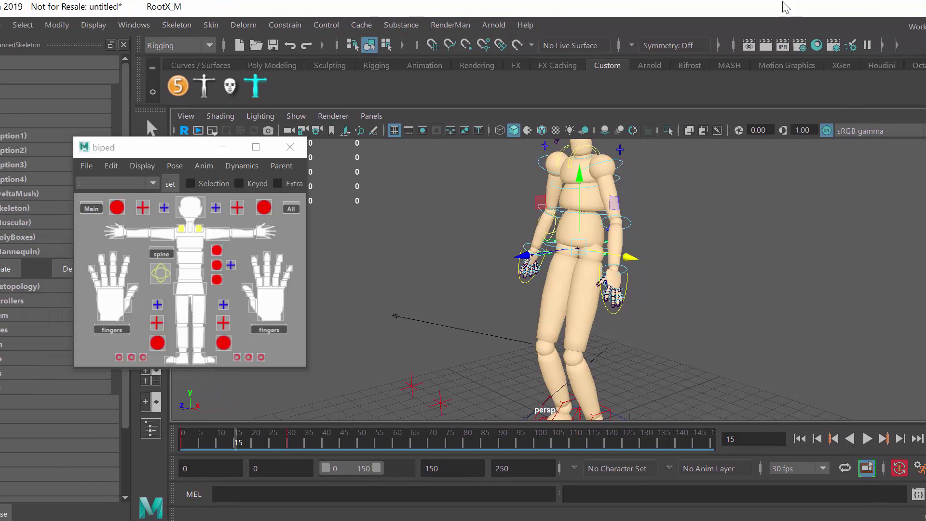
{"action": "left_click_drag", "start_coordinate": [786, 10], "coordinate": [851, 13]}
{"action": "key", "text": "super+Up"}
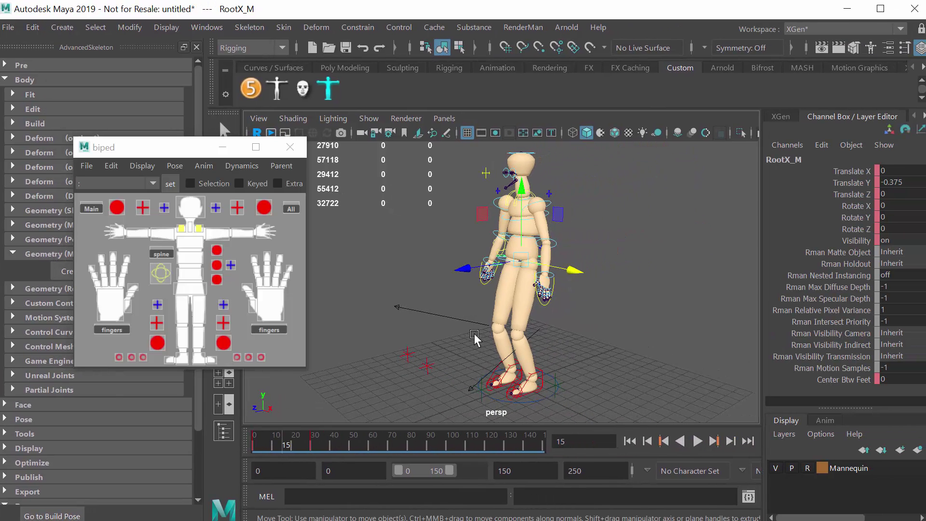
Raise the root control to about -0.115 on Translate Y at frame 15 and key it.
{"action": "left_click_drag", "start_coordinate": [282, 440], "coordinate": [282, 442]}
{"action": "left_click_drag", "start_coordinate": [521, 190], "coordinate": [521, 188]}
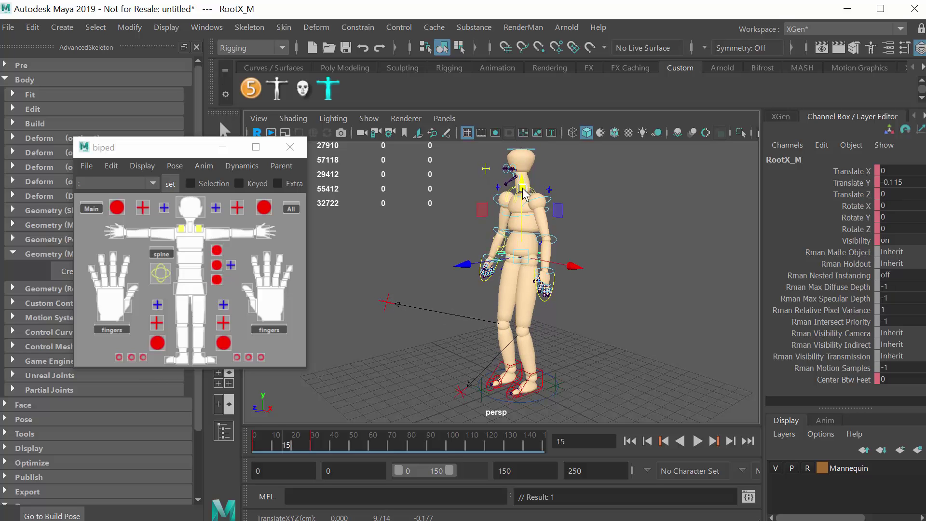
{"action": "key", "text": "s"}
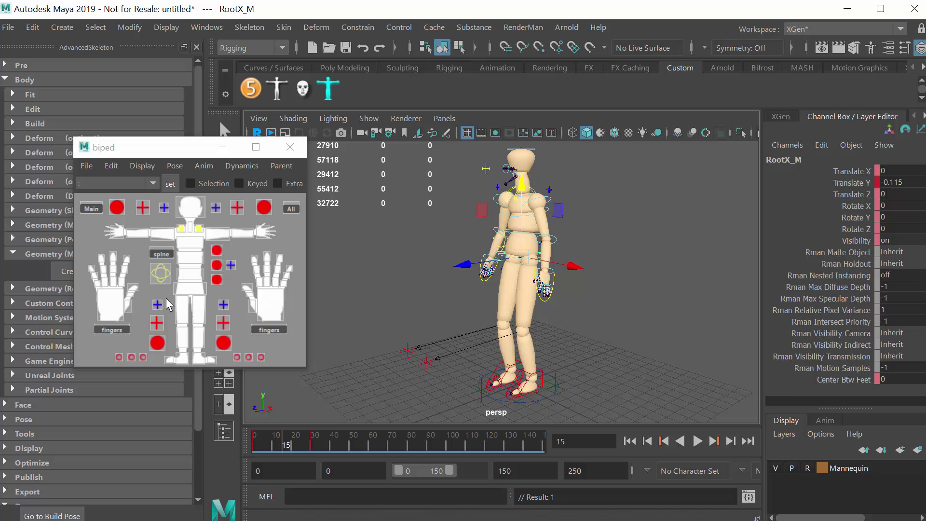
View the Key and LinearKey options for the pelvis in the biped picker, and clear the selection.
{"action": "left_click", "coordinate": [185, 289]}
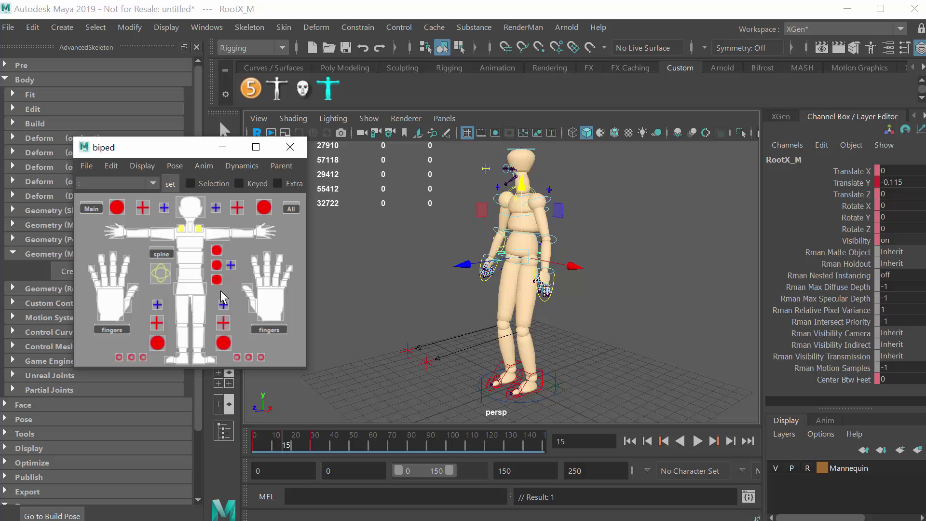
{"action": "right_click", "coordinate": [190, 289]}
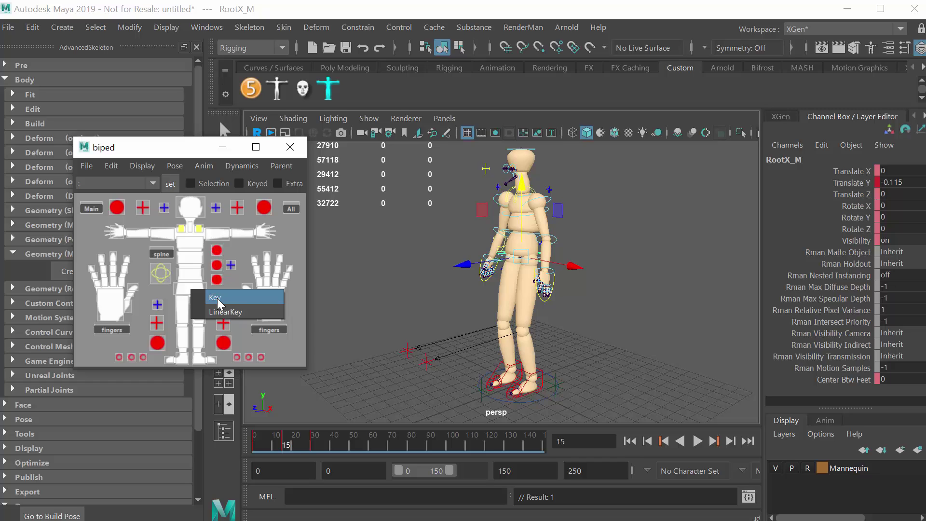
{"action": "left_click", "coordinate": [627, 265]}
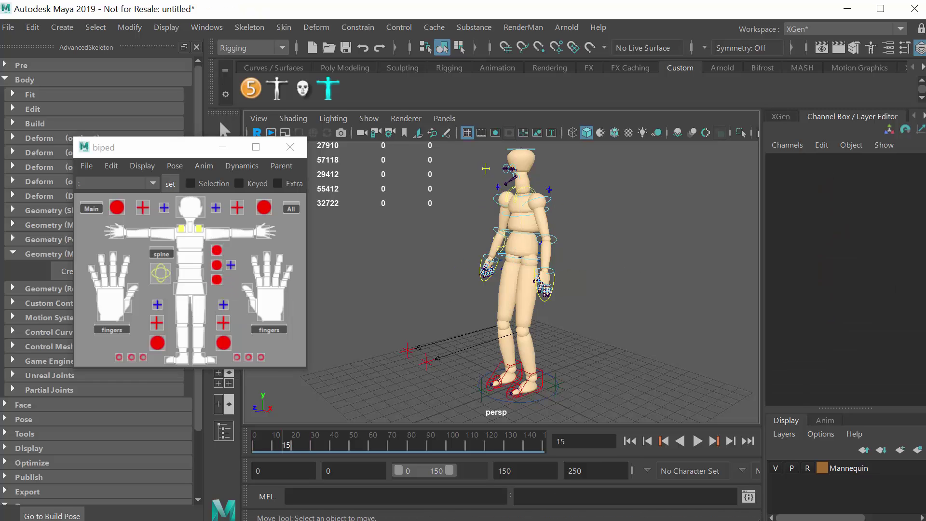
Bring the animation options beyond the screen edge into view, turn off auto keyframing, and restore the window's position.
{"action": "left_click", "coordinate": [925, 375]}
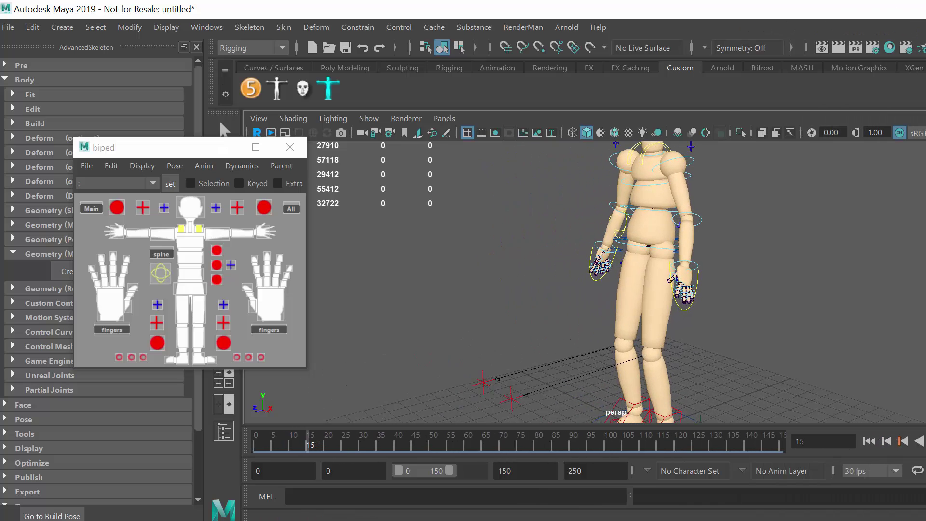
{"action": "left_click_drag", "start_coordinate": [925, 14], "coordinate": [862, 11]}
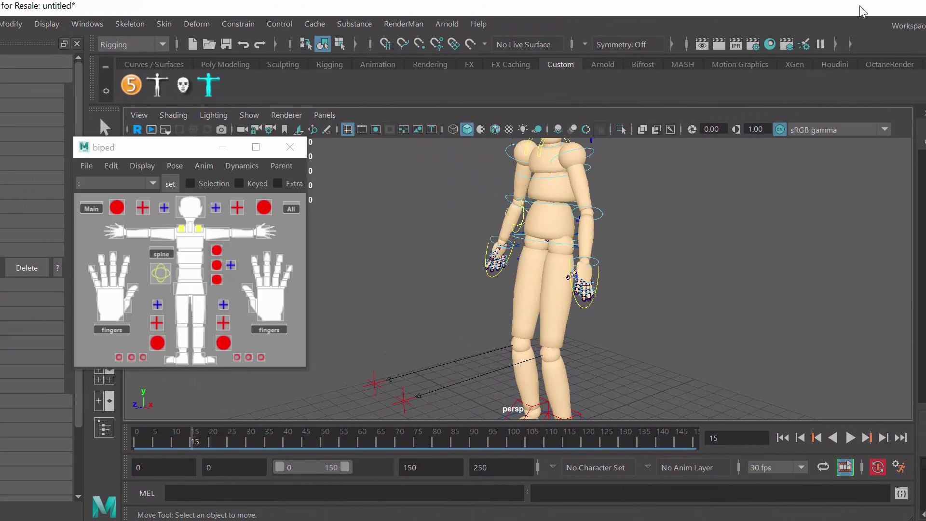
{"action": "left_click", "coordinate": [878, 467]}
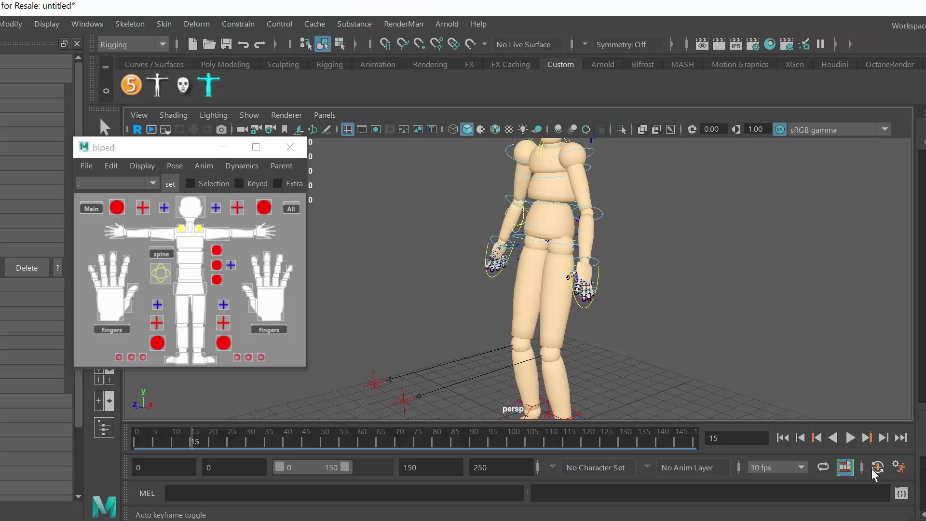
{"action": "left_click_drag", "start_coordinate": [589, 9], "coordinate": [705, 11]}
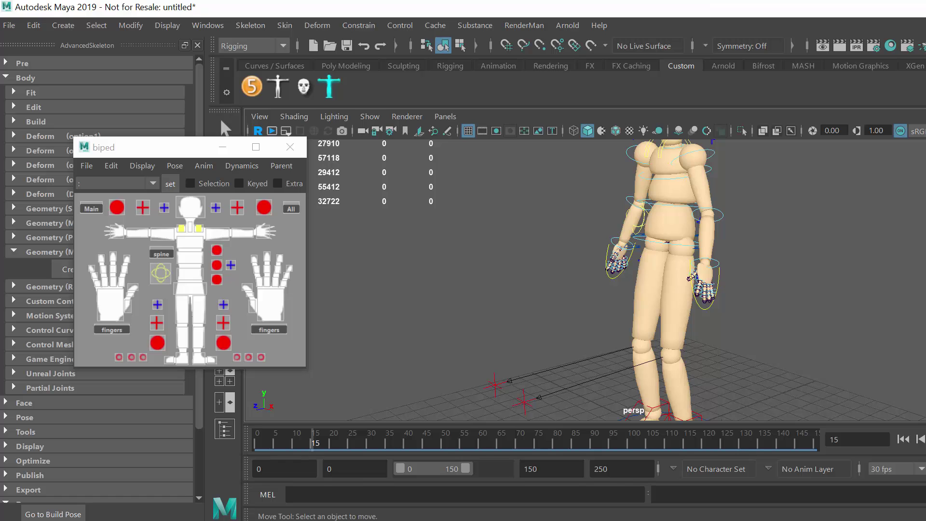
{"action": "left_click_drag", "start_coordinate": [925, 349], "coordinate": [925, 348]}
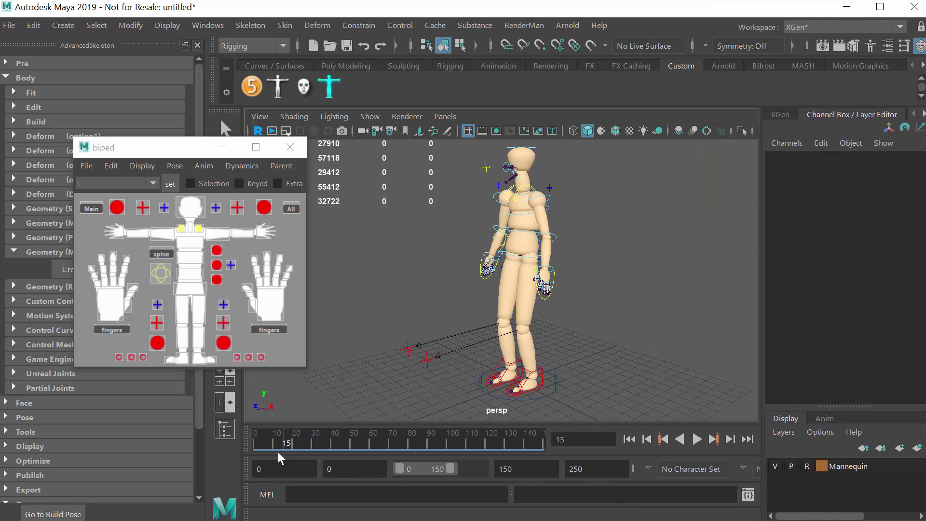
Play back the walk, return to frame 0, and delete the keys of all rig controls from frame 0 to 52.
{"action": "key", "text": "alt+v"}
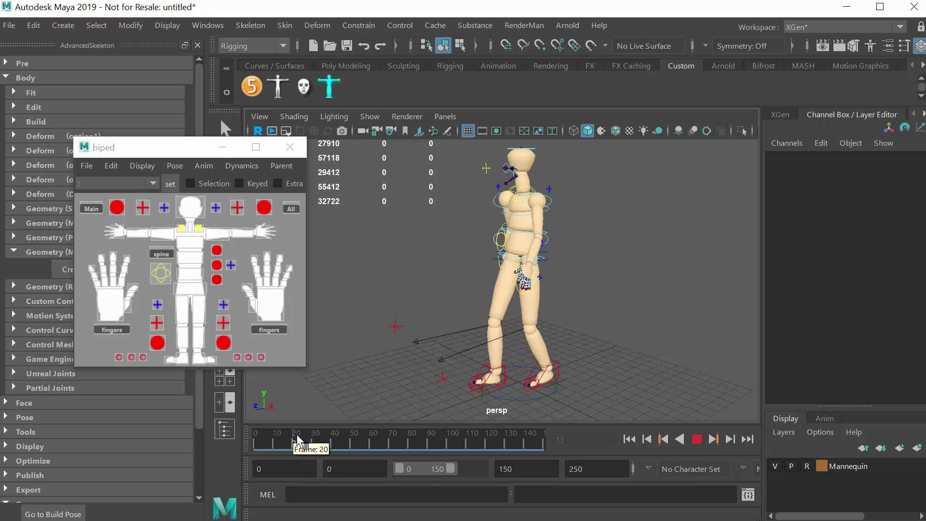
{"action": "left_click", "coordinate": [254, 438]}
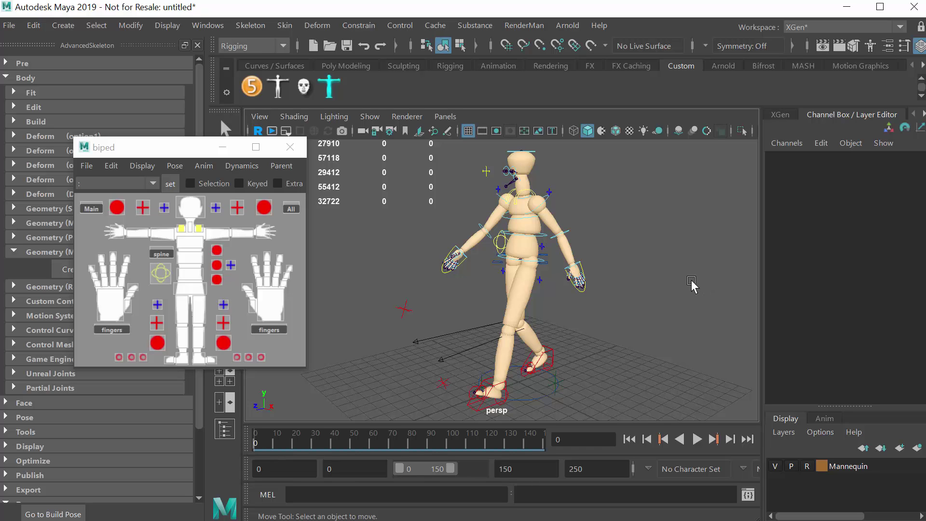
{"action": "left_click", "coordinate": [291, 208]}
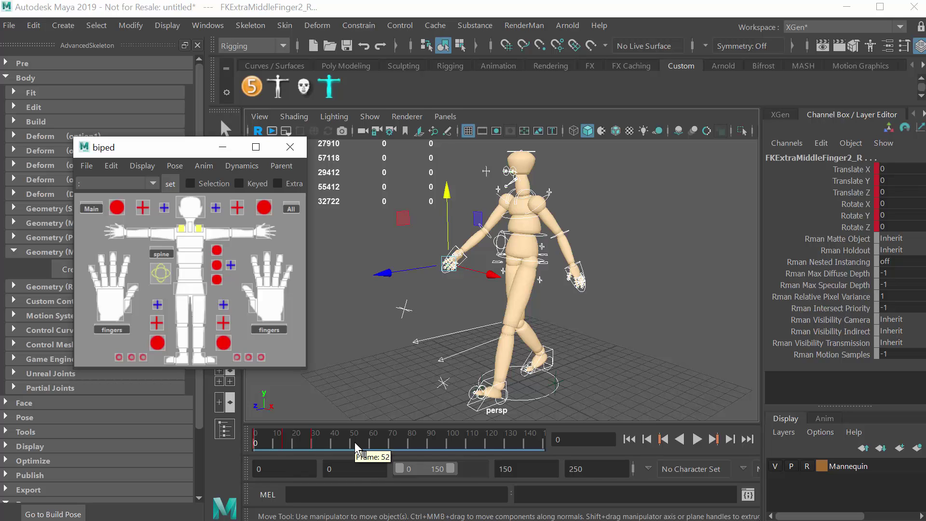
{"action": "left_click_drag", "start_coordinate": [355, 442], "coordinate": [245, 447], "text": "shift"}
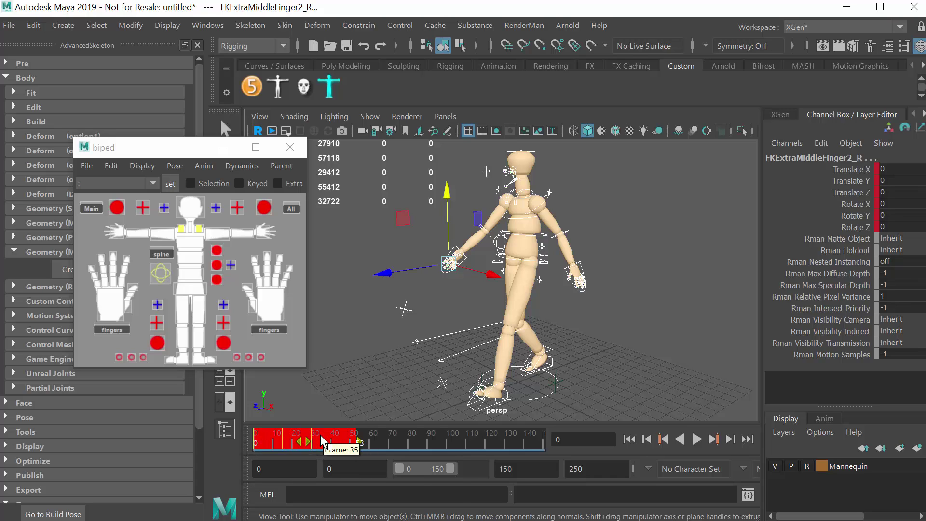
{"action": "right_click", "coordinate": [320, 435]}
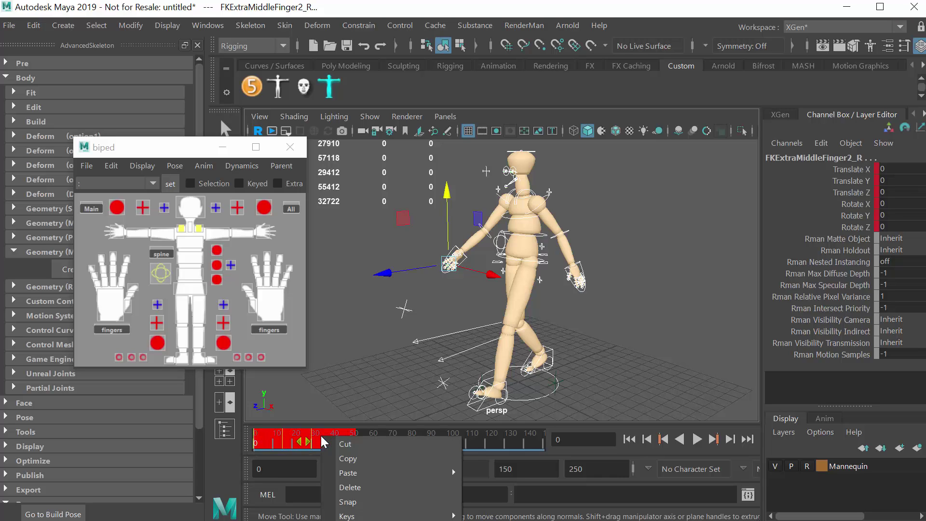
{"action": "left_click", "coordinate": [369, 488]}
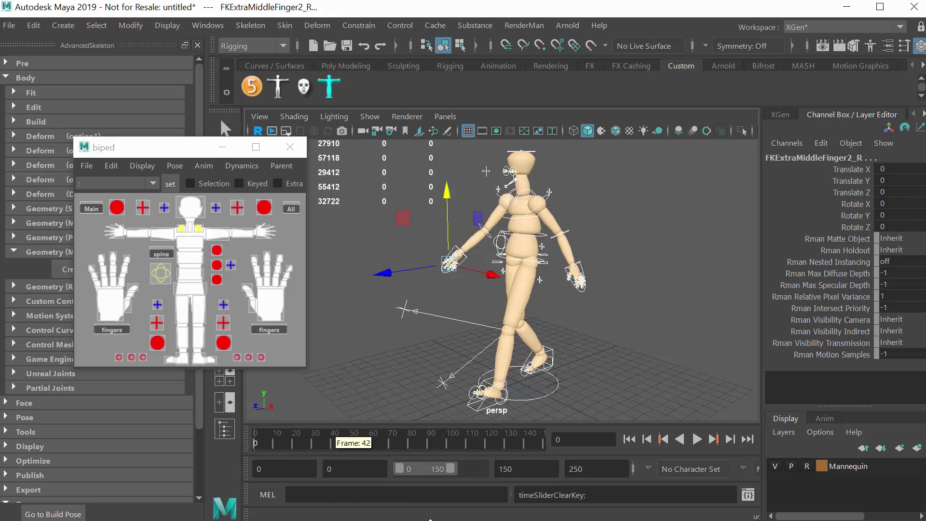
Play the timeline to check the rig for remaining motion, and return to frame 0.
{"action": "key", "text": "alt+v"}
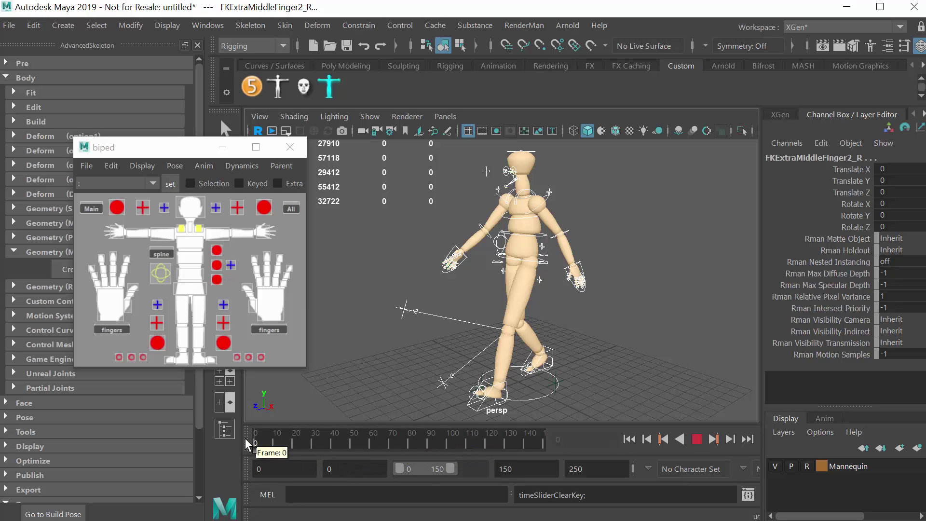
{"action": "left_click", "coordinate": [247, 440]}
{"action": "key", "text": "w"}
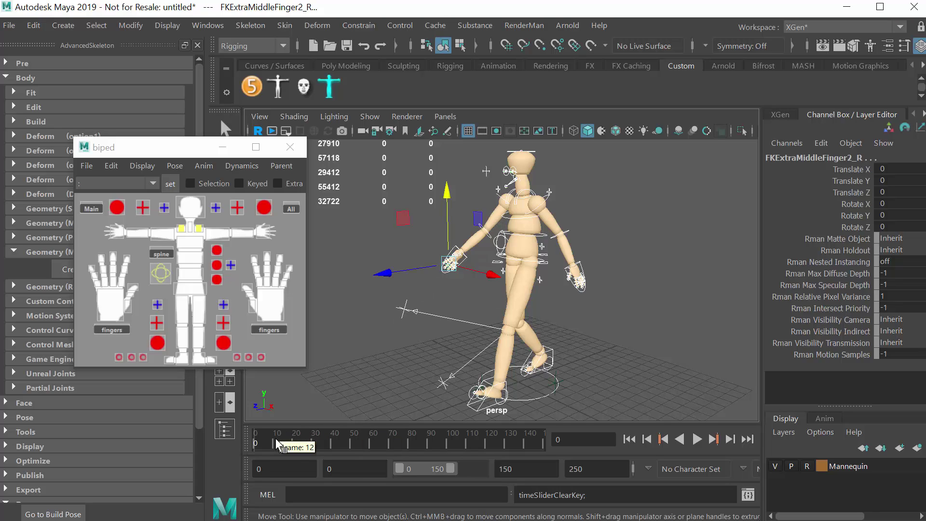
{"action": "key", "text": "alt+v"}
{"action": "left_click", "coordinate": [252, 444]}
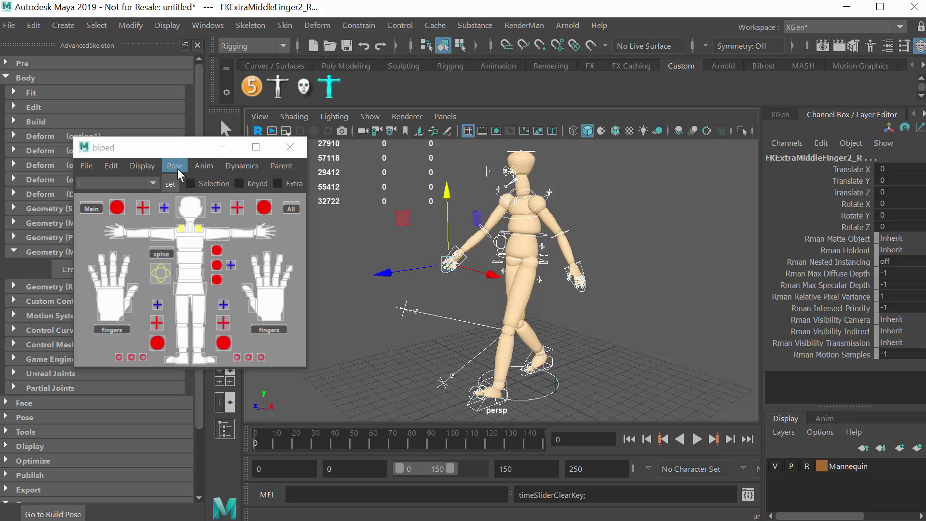
Reset all rig controls to their default pose, play the timeline briefly, and clear the selection.
{"action": "left_click", "coordinate": [175, 166]}
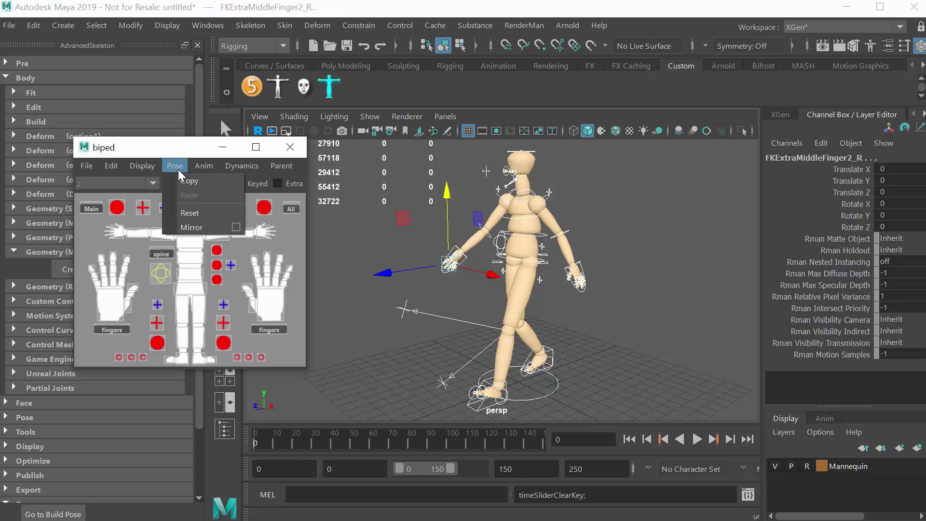
{"action": "left_click", "coordinate": [194, 214]}
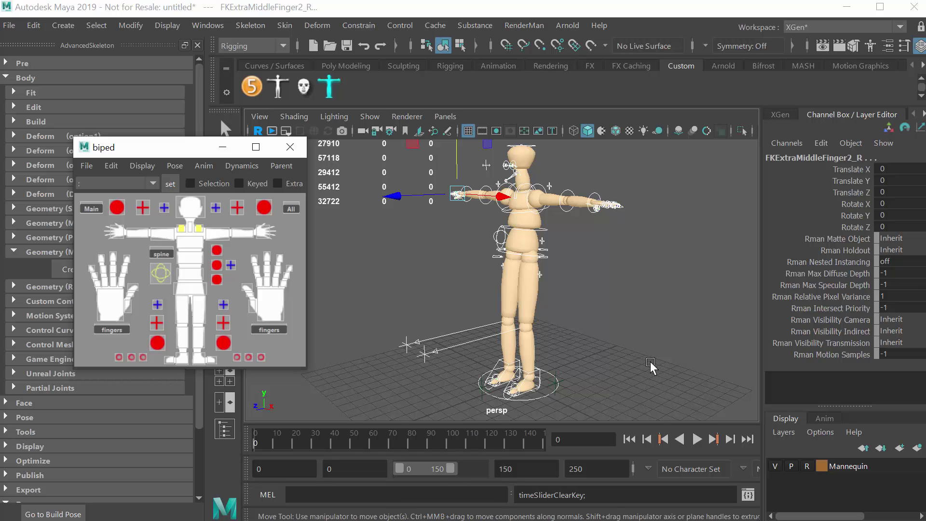
{"action": "left_click_drag", "start_coordinate": [650, 361], "coordinate": [659, 332], "text": "alt"}
{"action": "middle_click_drag", "start_coordinate": [659, 332], "coordinate": [663, 342], "text": "alt"}
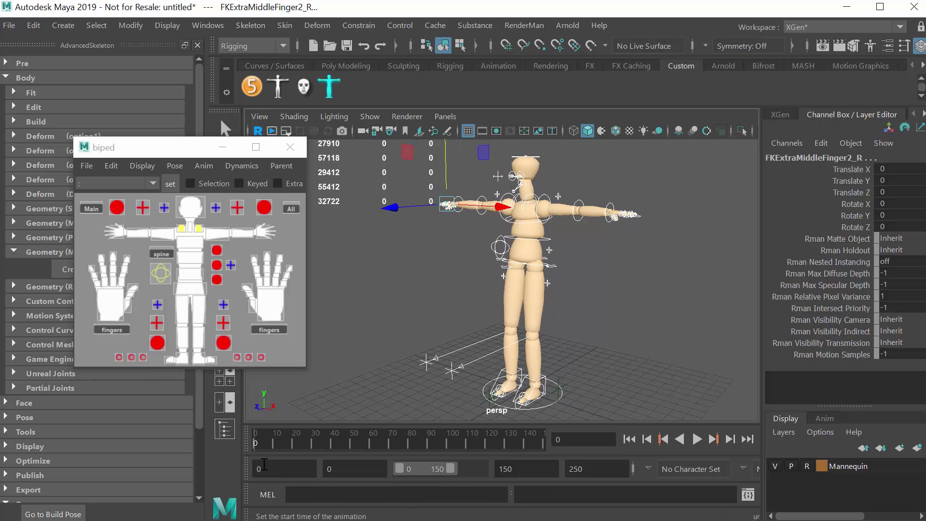
{"action": "key", "text": "alt+v"}
{"action": "key", "text": "Escape"}
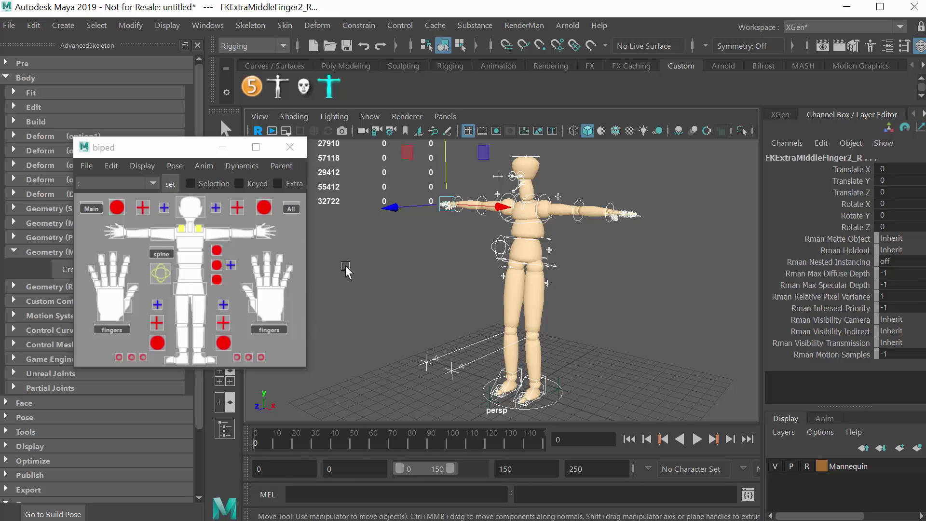
{"action": "left_click", "coordinate": [581, 288]}
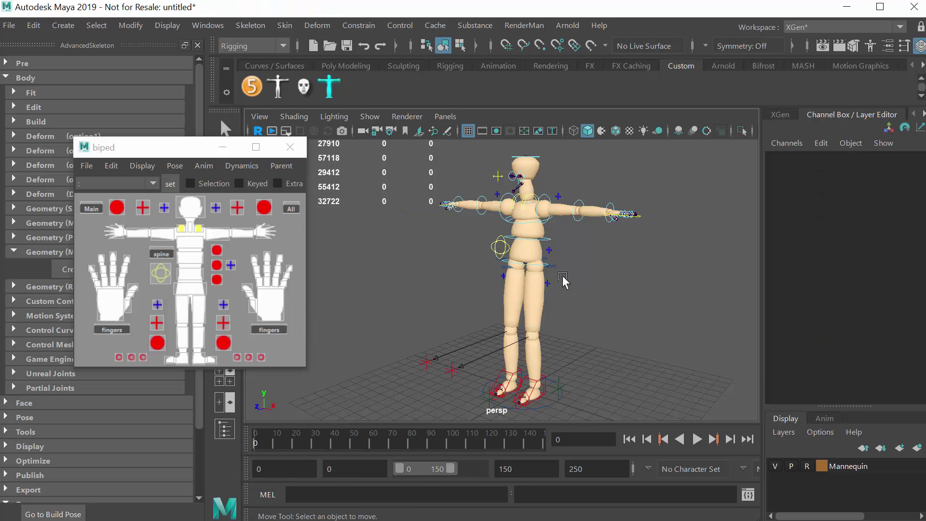
Activate Center Btw Feet on the root control at the hips by entering a value for it.
{"action": "left_click", "coordinate": [553, 266]}
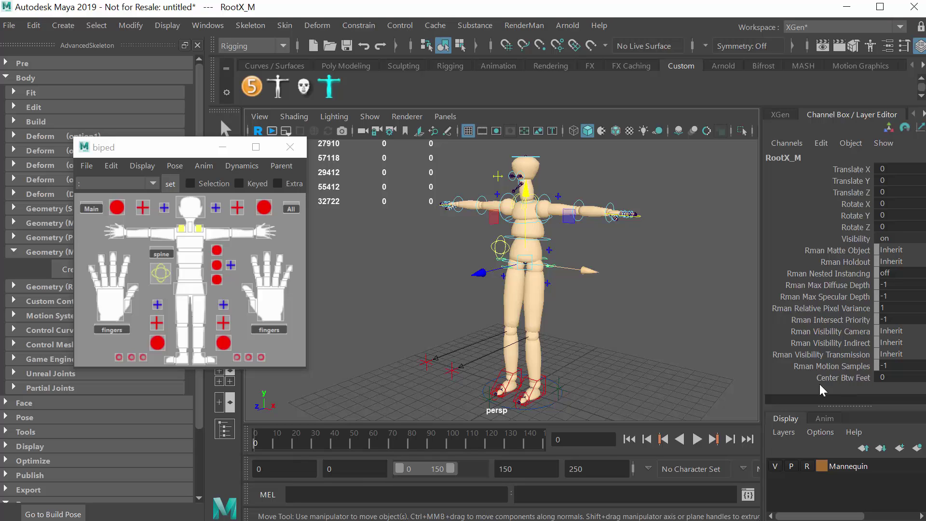
{"action": "left_click", "coordinate": [535, 383]}
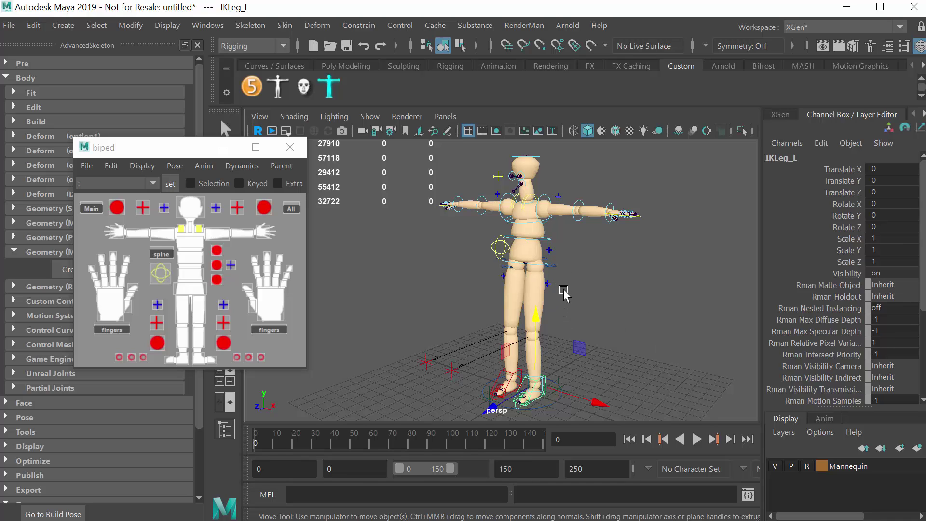
{"action": "left_click", "coordinate": [556, 271]}
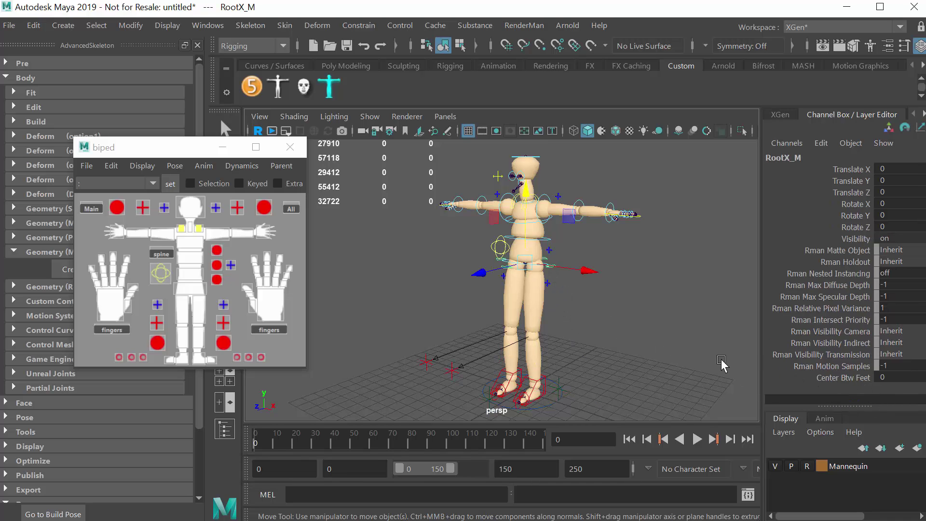
{"action": "left_click", "coordinate": [880, 379]}
{"action": "type", "text": "6"}
Shift the left IK foot control to about 0.024 on Translate X and examine the feet up close.
{"action": "left_click", "coordinate": [555, 382]}
{"action": "mouse_move", "coordinate": [603, 405]}
{"action": "left_mouse_down"}
{"action": "mouse_move", "coordinate": [651, 410]}
{"action": "mouse_move", "coordinate": [596, 401]}
{"action": "left_mouse_up"}
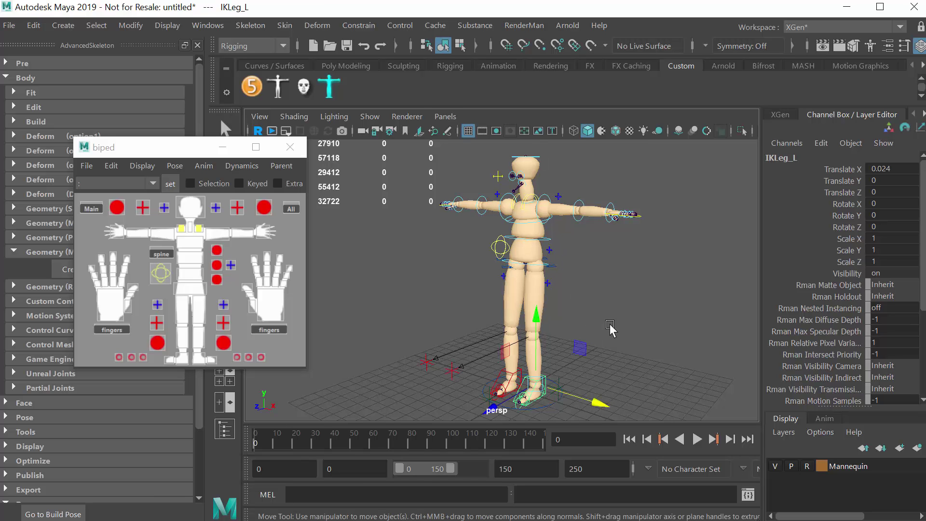
{"action": "scroll", "coordinate": [615, 290], "scroll_direction": "up", "scroll_amount": 5}
{"action": "left_click_drag", "start_coordinate": [641, 338], "coordinate": [608, 261], "text": "alt"}
{"action": "scroll", "coordinate": [500, 318], "scroll_direction": "up", "scroll_amount": 4}
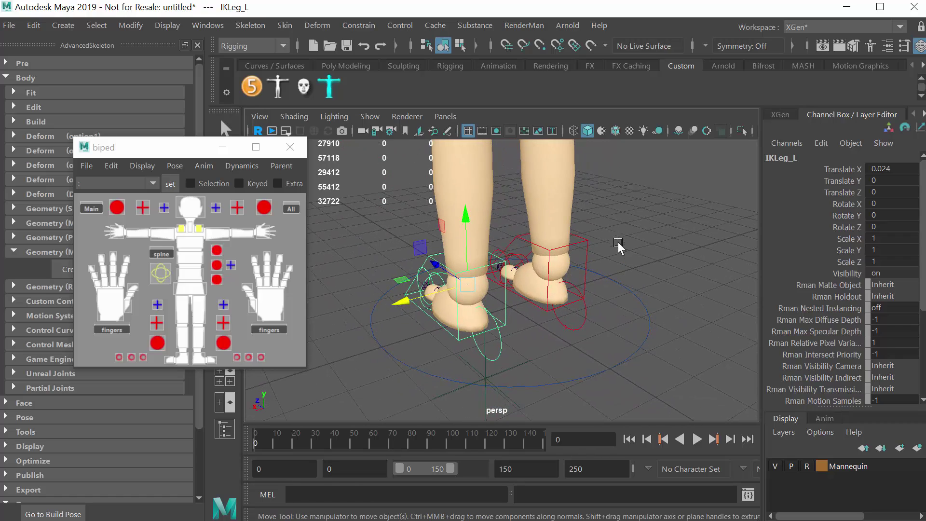
Try moving the whole mannequin with the Main control to about -33.044 on Translate Z, and undo the move.
{"action": "left_click", "coordinate": [650, 317]}
{"action": "right_click_drag", "start_coordinate": [674, 374], "coordinate": [492, 366], "text": "alt"}
{"action": "left_click_drag", "start_coordinate": [492, 366], "coordinate": [562, 337], "text": "alt"}
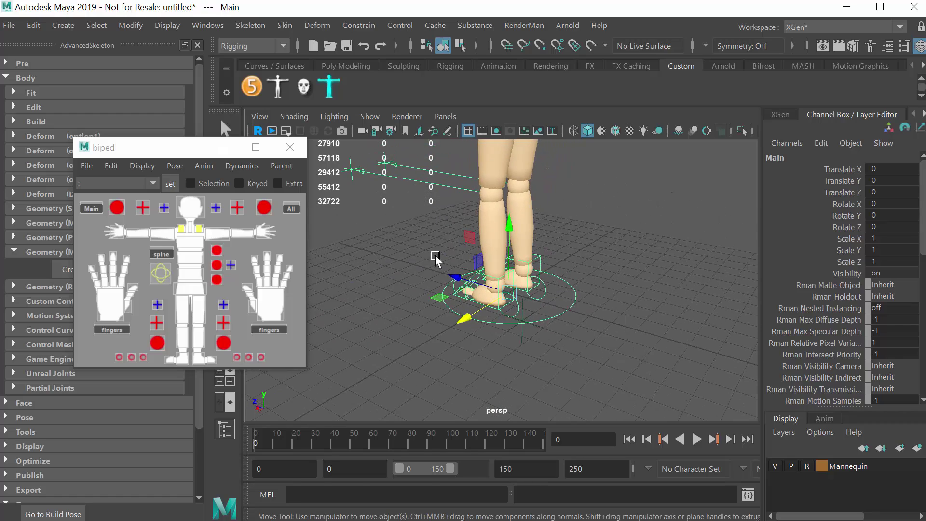
{"action": "left_click_drag", "start_coordinate": [420, 367], "coordinate": [570, 363], "text": "alt"}
{"action": "right_click_drag", "start_coordinate": [570, 363], "coordinate": [552, 368], "text": "alt"}
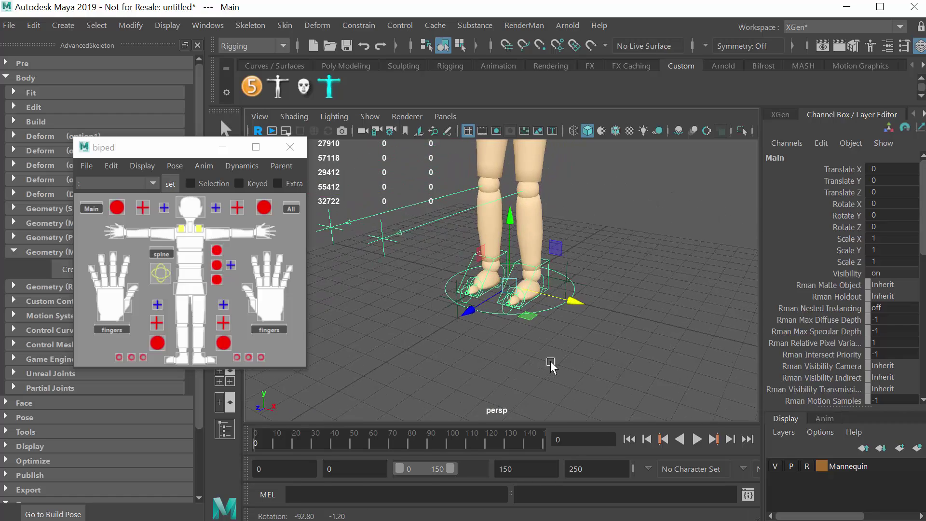
{"action": "right_click_drag", "start_coordinate": [666, 261], "coordinate": [553, 285], "text": "alt"}
{"action": "left_click_drag", "start_coordinate": [553, 284], "coordinate": [550, 294], "text": "alt"}
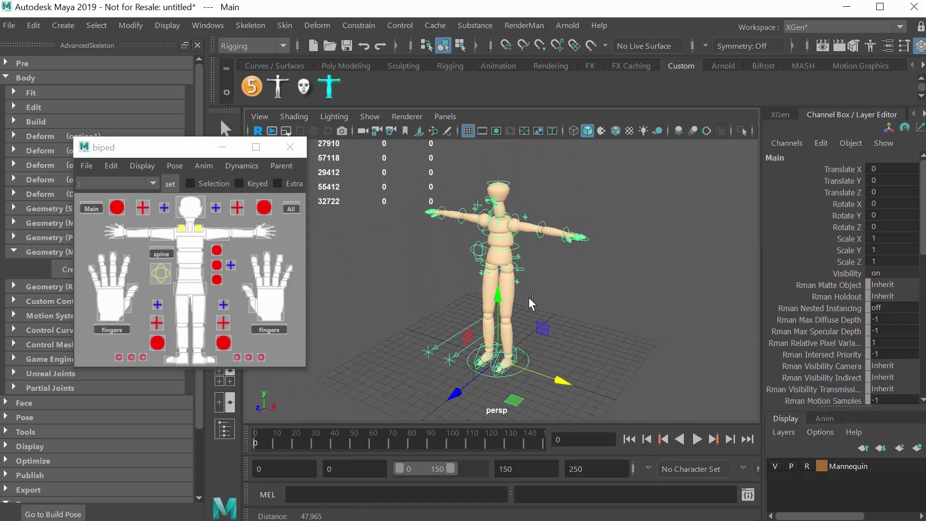
{"action": "left_click", "coordinate": [652, 358]}
{"action": "left_click", "coordinate": [515, 376]}
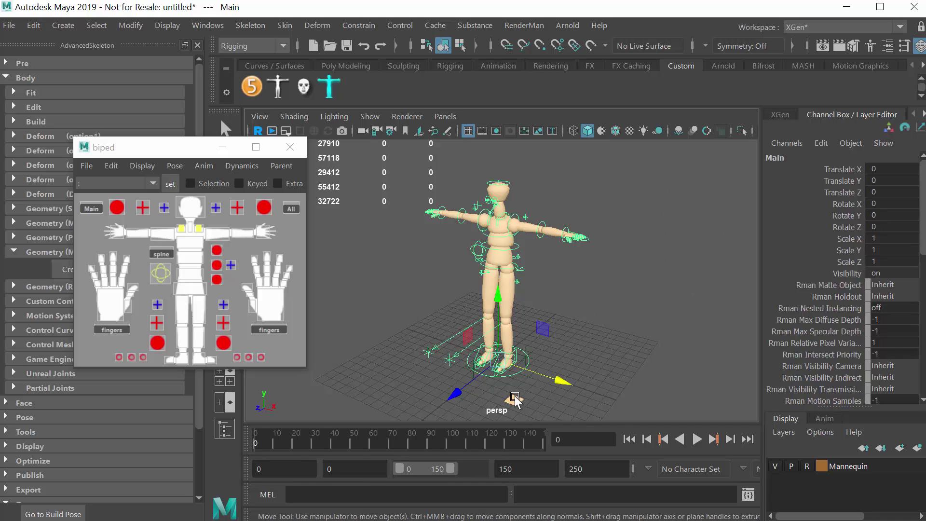
{"action": "left_click_drag", "start_coordinate": [464, 394], "coordinate": [593, 285]}
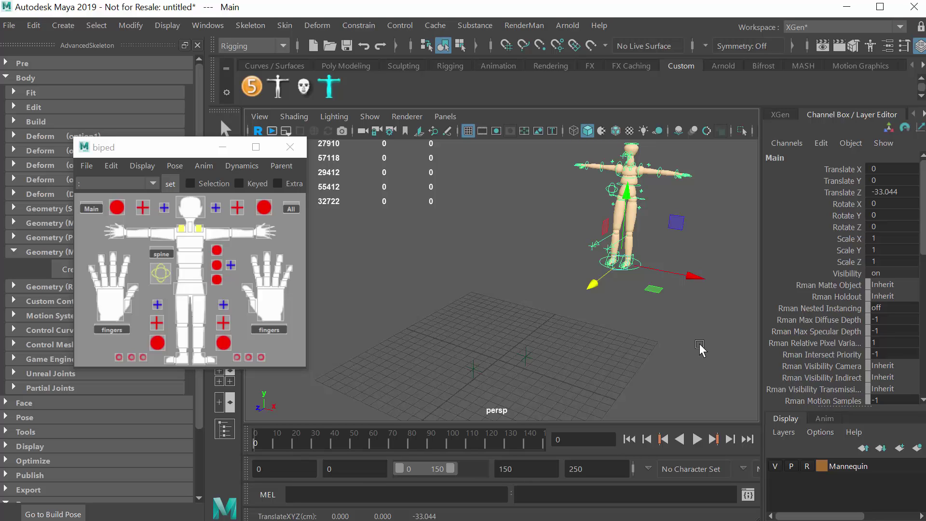
{"action": "key", "text": "ctrl+z"}
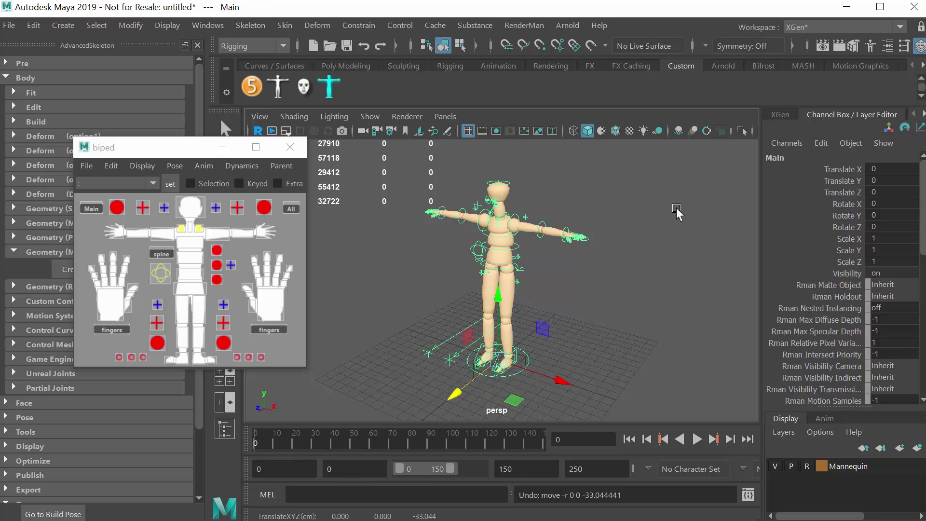
Select both IK foot controls, move them to about -17.586 on Translate Z, and bring them back to about 0.009.
{"action": "left_click", "coordinate": [519, 355]}
{"action": "left_click_drag", "start_coordinate": [562, 372], "coordinate": [537, 367]}
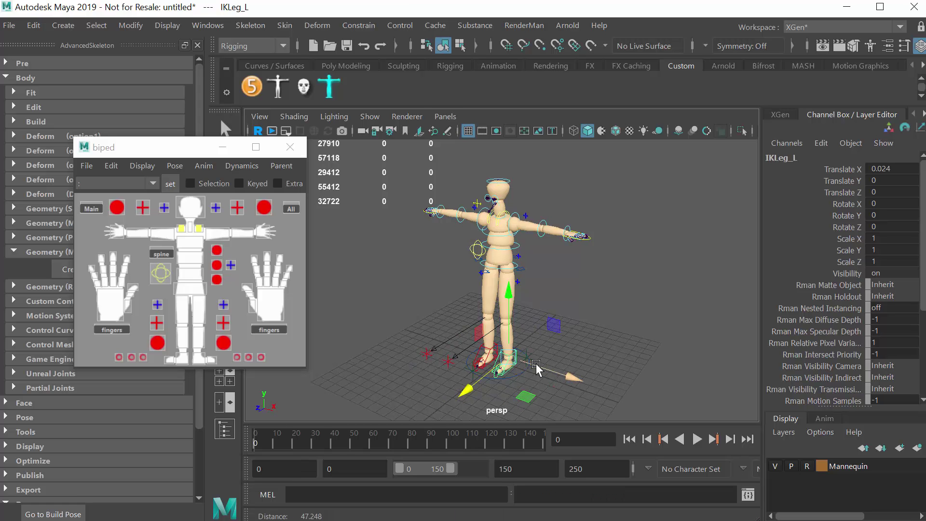
{"action": "scroll", "coordinate": [537, 366], "scroll_direction": "up", "scroll_amount": 4}
{"action": "scroll", "coordinate": [553, 286], "scroll_direction": "up", "scroll_amount": 6}
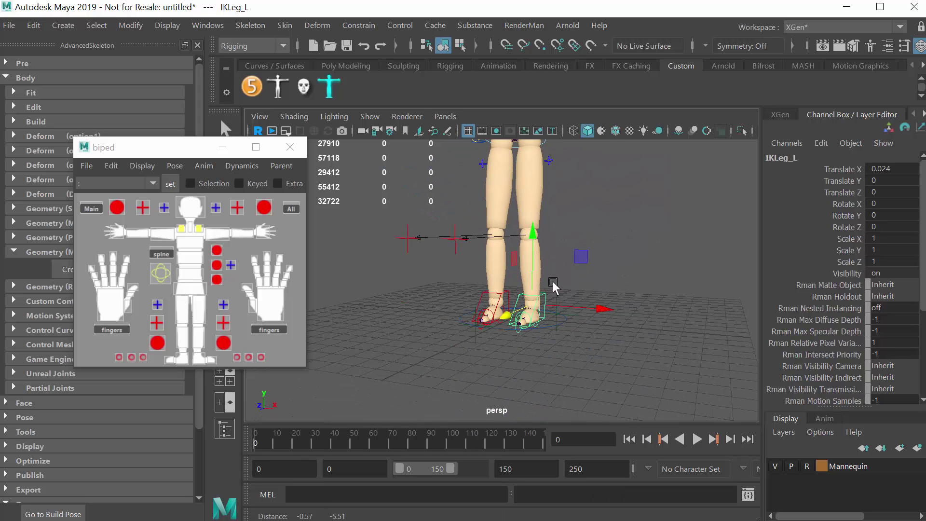
{"action": "left_click", "coordinate": [484, 301]}
{"action": "scroll", "coordinate": [482, 324], "scroll_direction": "down", "scroll_amount": 8}
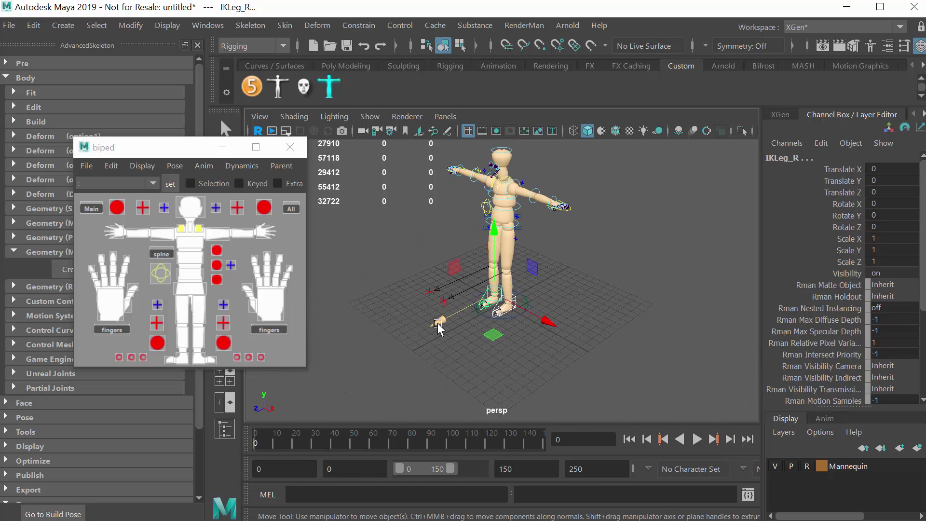
{"action": "left_click_drag", "start_coordinate": [439, 324], "coordinate": [556, 276]}
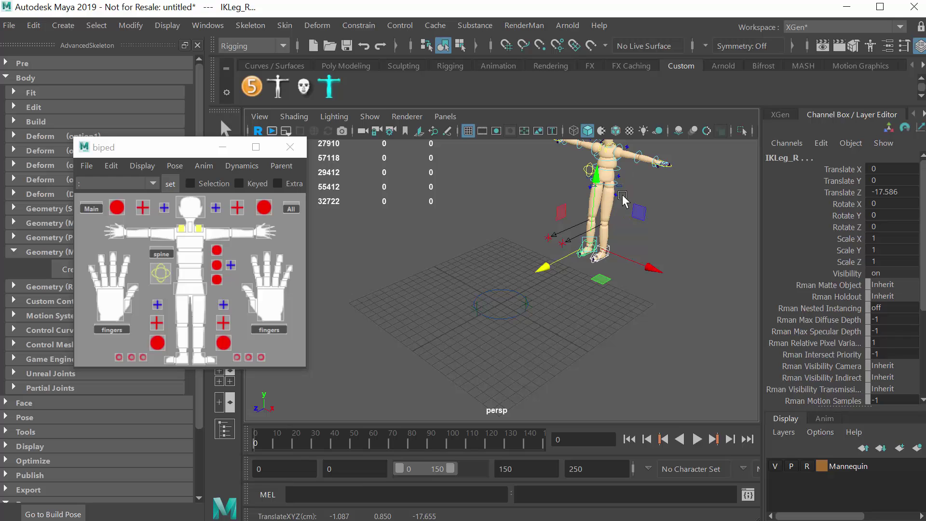
{"action": "left_click_drag", "start_coordinate": [545, 268], "coordinate": [507, 305]}
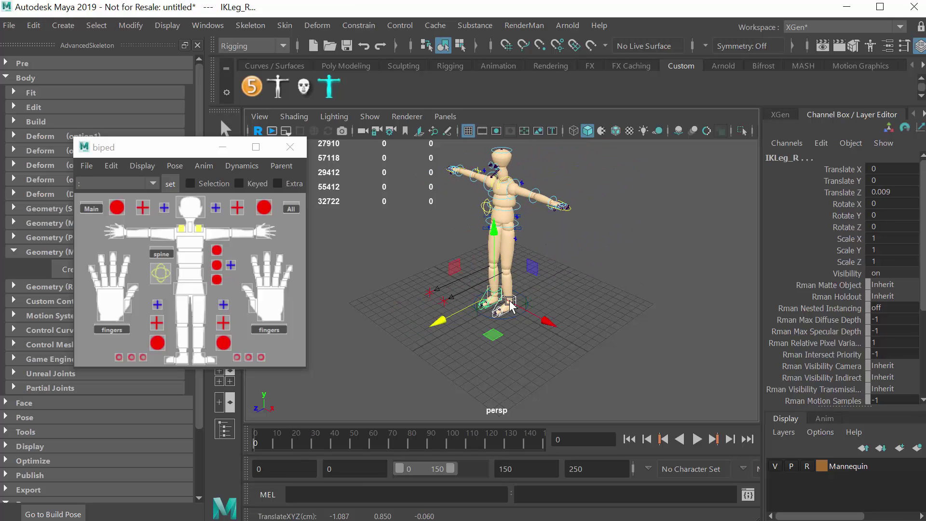
Undo the IK foot control moves and clear the selection.
{"action": "key", "text": "ctrl+z"}
{"action": "key", "text": "ctrl+z"}
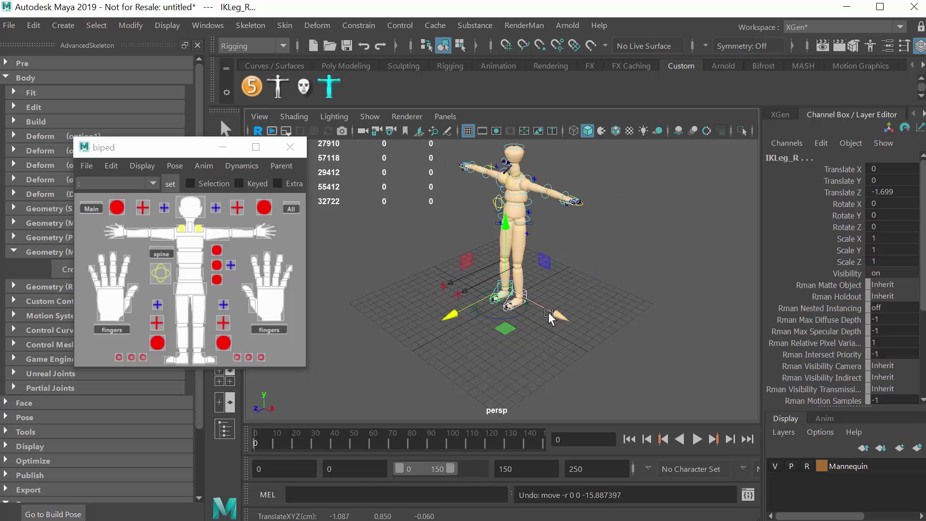
{"action": "key", "text": "ctrl+z"}
{"action": "left_click", "coordinate": [550, 250]}
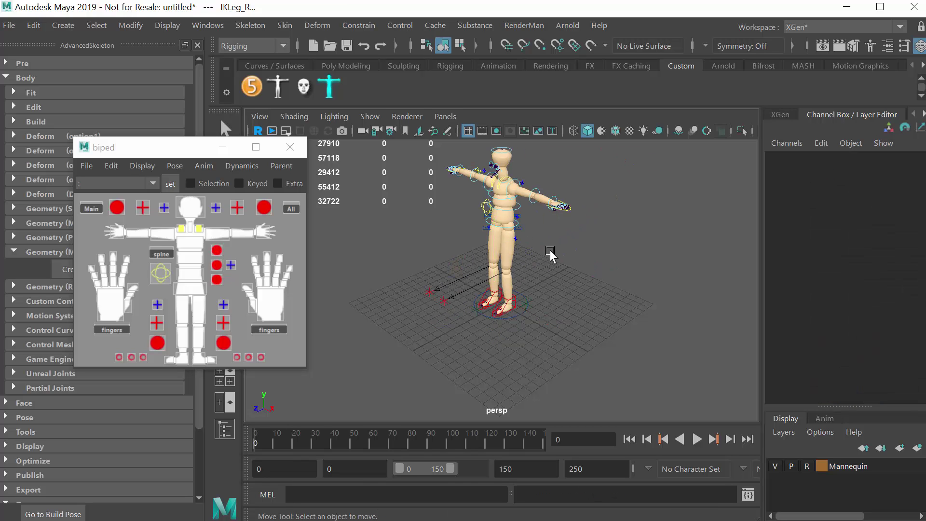
Set Center Btw Feet to 0 on the root control at the hips.
{"action": "scroll", "coordinate": [550, 250], "scroll_direction": "up", "scroll_amount": 6}
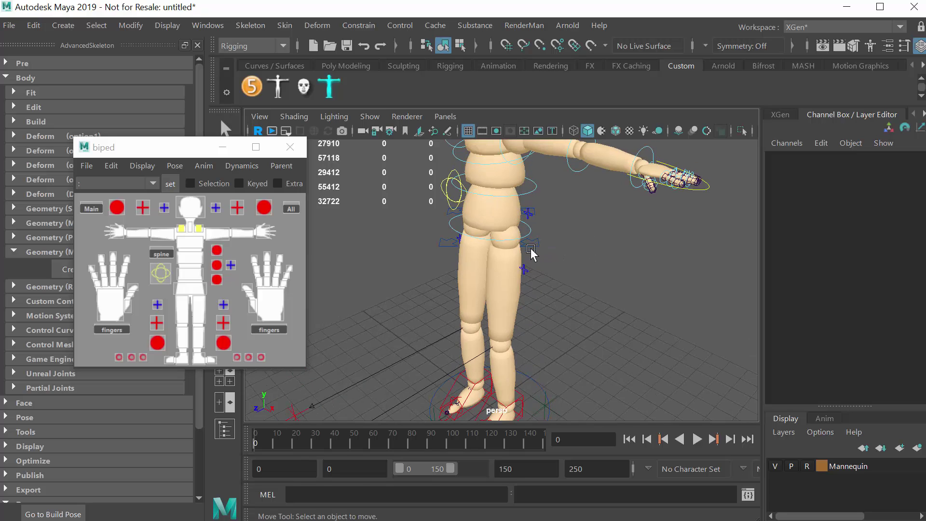
{"action": "left_click", "coordinate": [536, 245]}
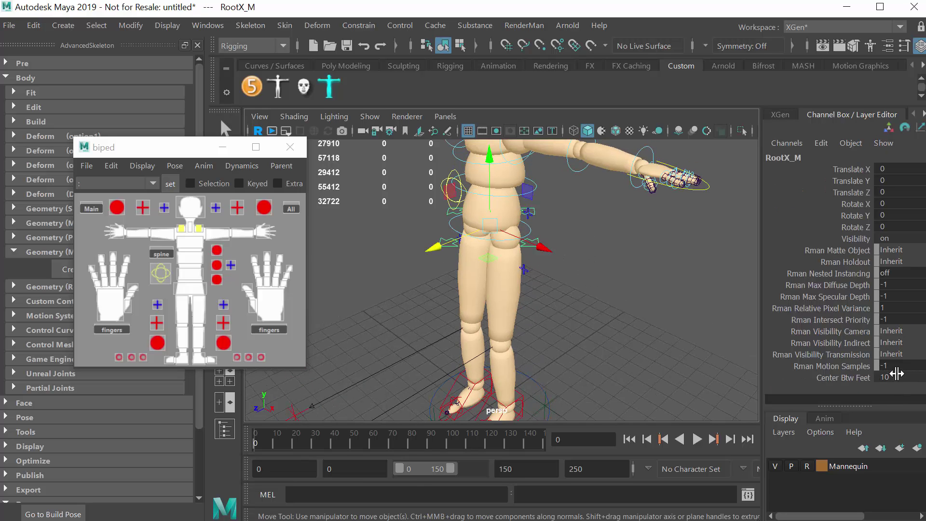
{"action": "left_click_drag", "start_coordinate": [897, 373], "coordinate": [925, 378], "text": "ctrl"}
{"action": "key", "text": "ctrl+z"}
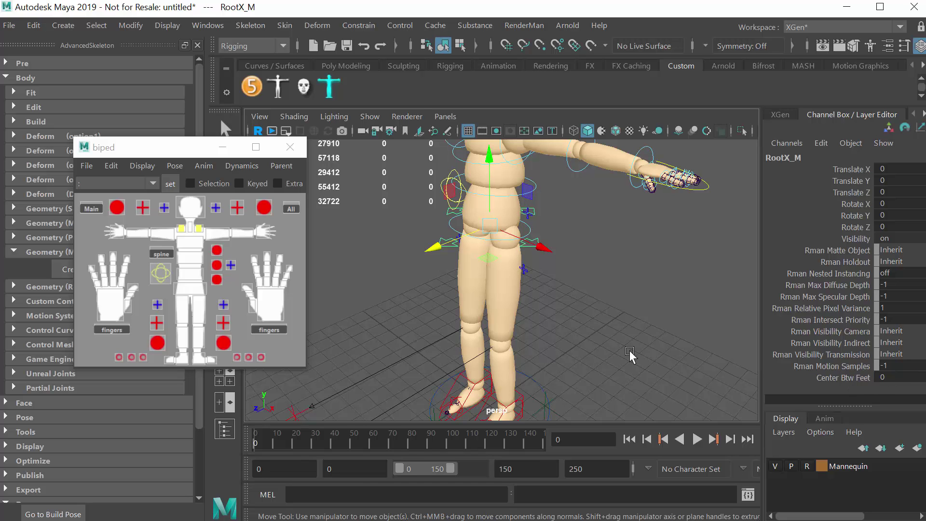
Try moving both IK foot controls to about -8.719 on Translate Z, and undo the move.
{"action": "right_click_drag", "start_coordinate": [615, 354], "coordinate": [561, 333], "text": "alt"}
{"action": "middle_click_drag", "start_coordinate": [560, 333], "coordinate": [558, 284], "text": "alt"}
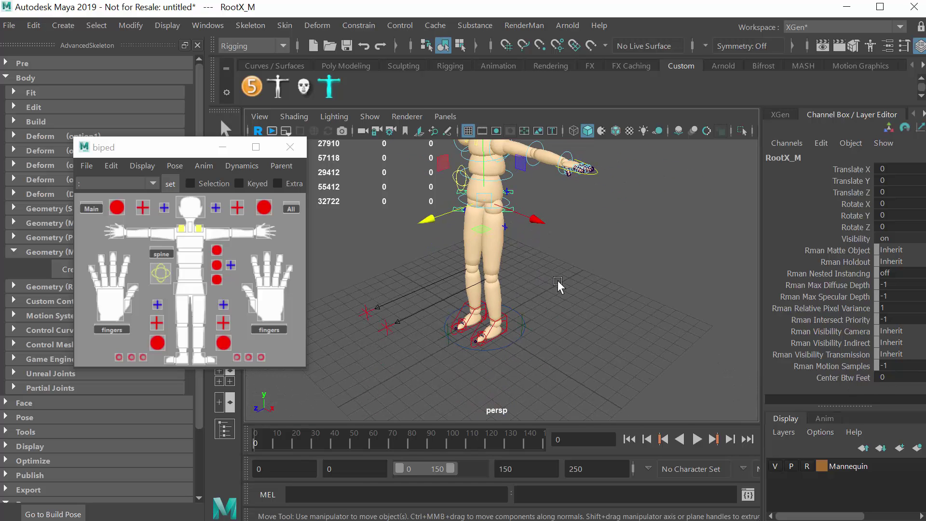
{"action": "left_click", "coordinate": [506, 316]}
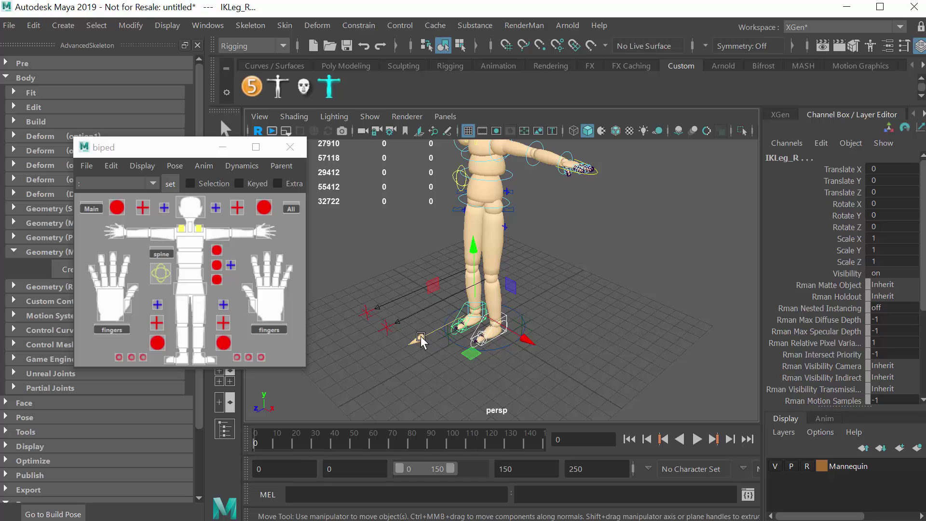
{"action": "left_click_drag", "start_coordinate": [420, 340], "coordinate": [520, 317]}
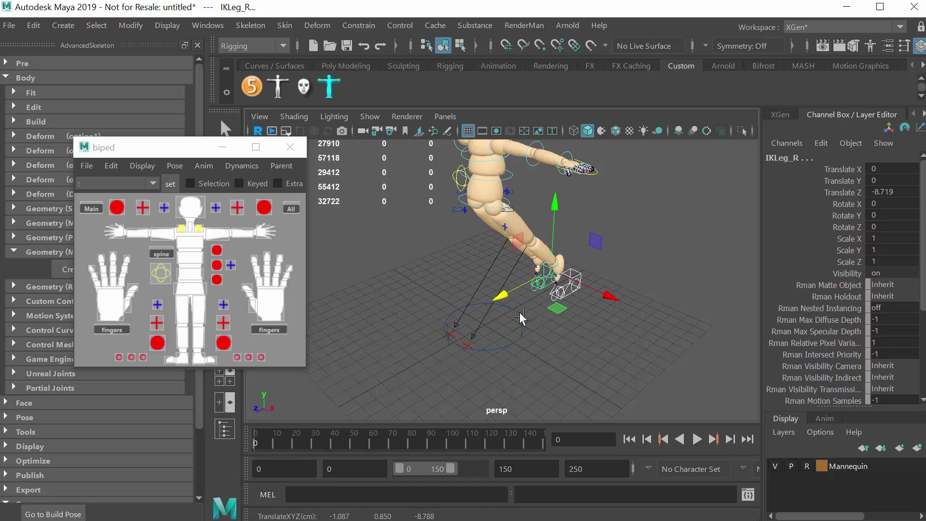
{"action": "key", "text": "ctrl+z"}
{"action": "key", "text": "ctrl+z"}
{"action": "key", "text": "ctrl+z"}
{"action": "key", "text": "ctrl+z"}
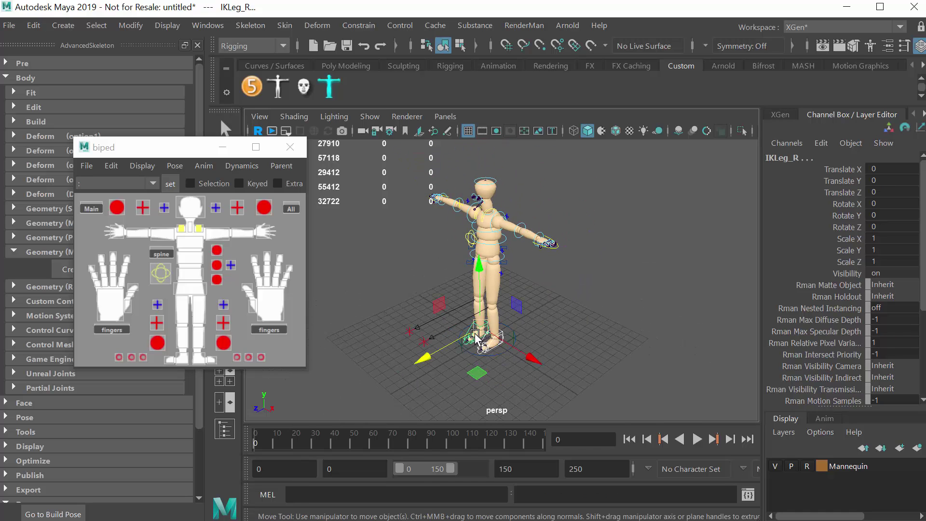
Move the root and both IK foot controls together to about -35.183 on Translate Z, and select the Main control on the grid.
{"action": "scroll", "coordinate": [589, 310], "scroll_direction": "up", "scroll_amount": 5}
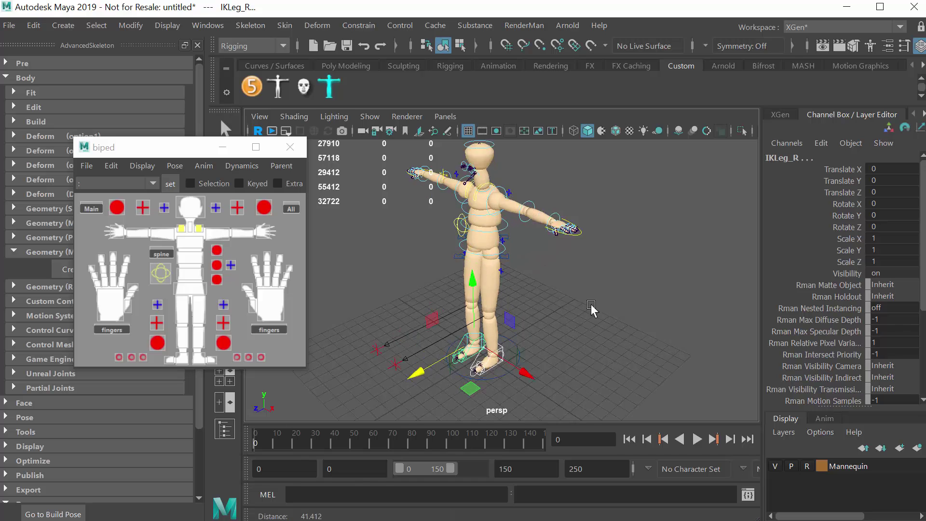
{"action": "left_click", "coordinate": [513, 236]}
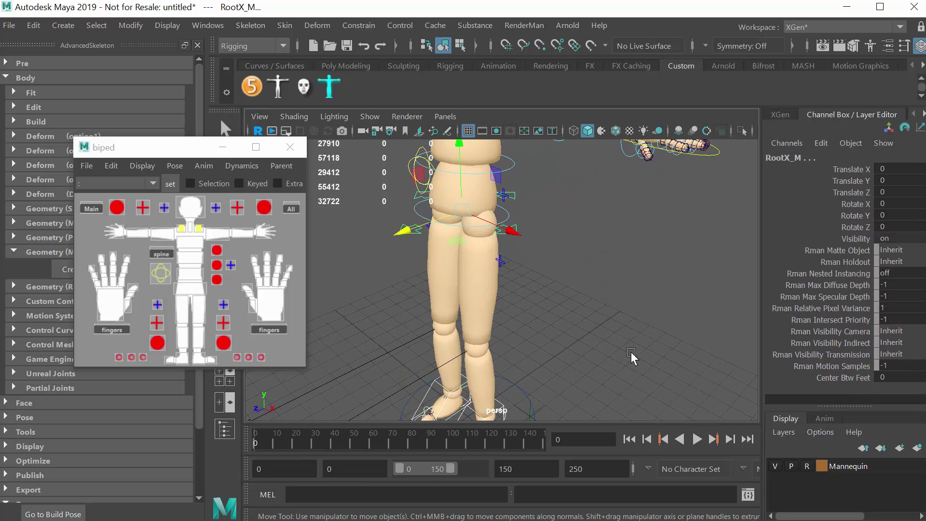
{"action": "scroll", "coordinate": [632, 357], "scroll_direction": "down", "scroll_amount": 6}
{"action": "left_click_drag", "start_coordinate": [427, 289], "coordinate": [642, 226]}
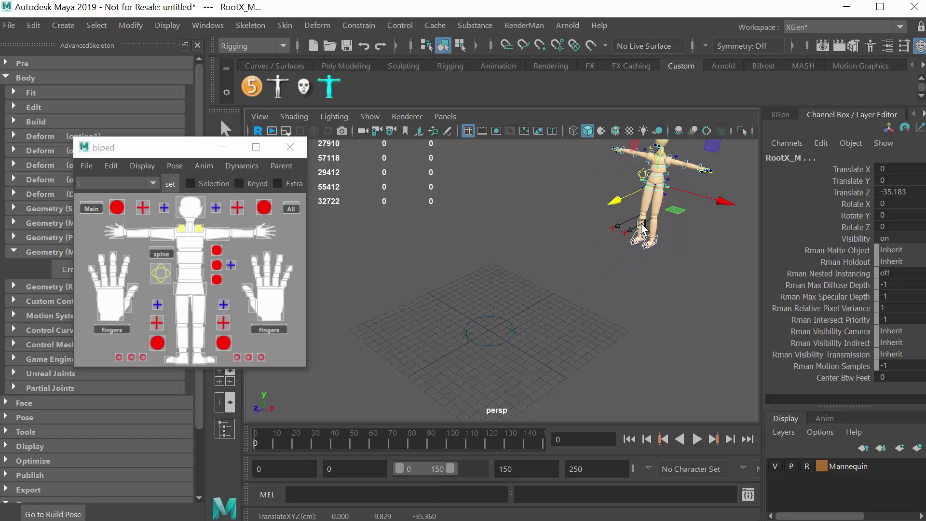
{"action": "middle_click_drag", "start_coordinate": [687, 253], "coordinate": [672, 300], "text": "alt"}
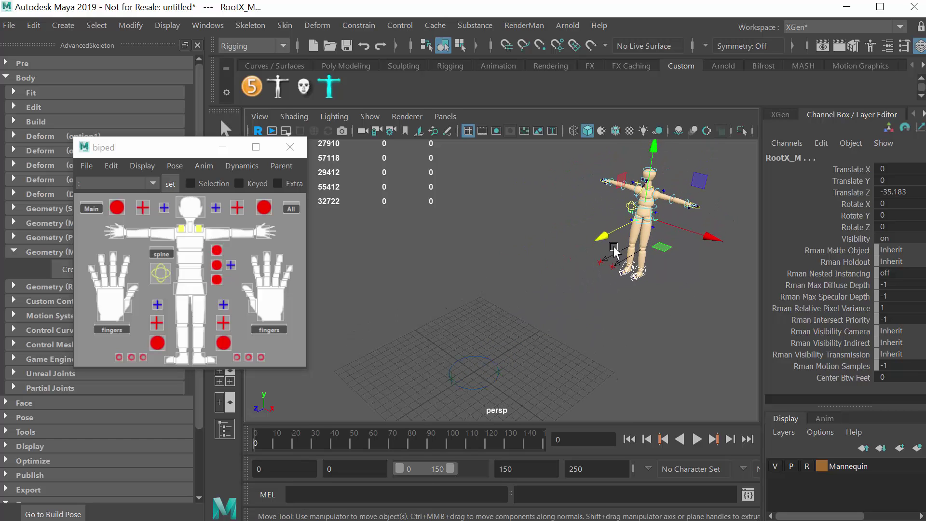
{"action": "left_click", "coordinate": [498, 375]}
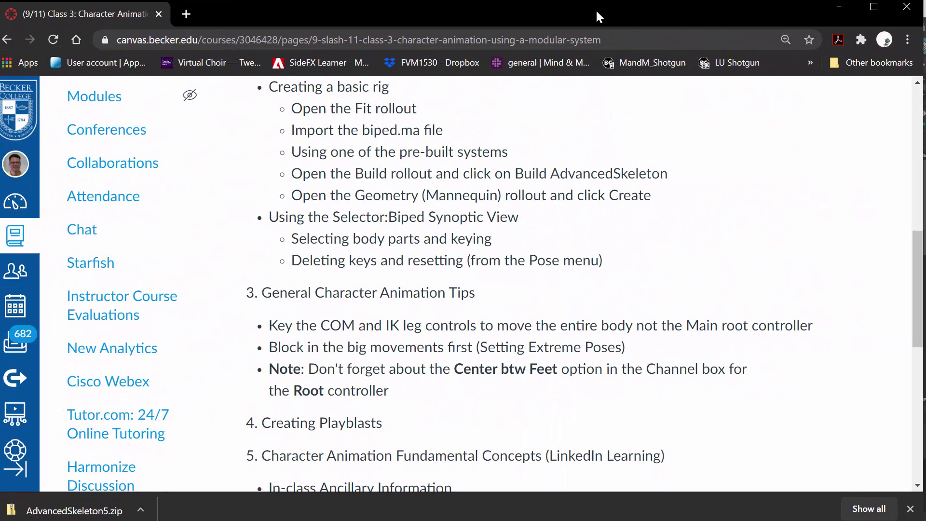
Review the Class 3 course page in the browser, covering the 12 principles, character animation tips, LinkedIn Learning modules and Playblast assignment, and return to Maya.
{"action": "left_click_drag", "start_coordinate": [918, 316], "coordinate": [918, 215]}
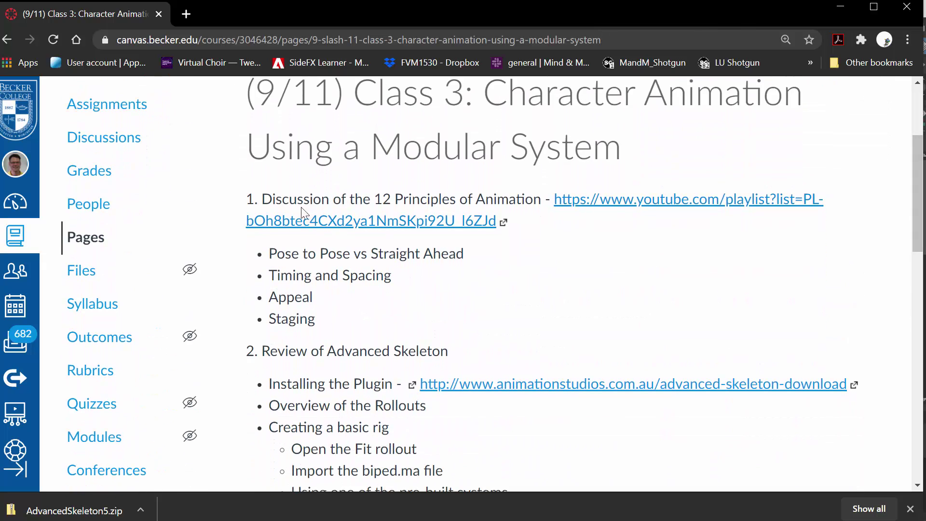
{"action": "left_click_drag", "start_coordinate": [265, 197], "coordinate": [537, 193]}
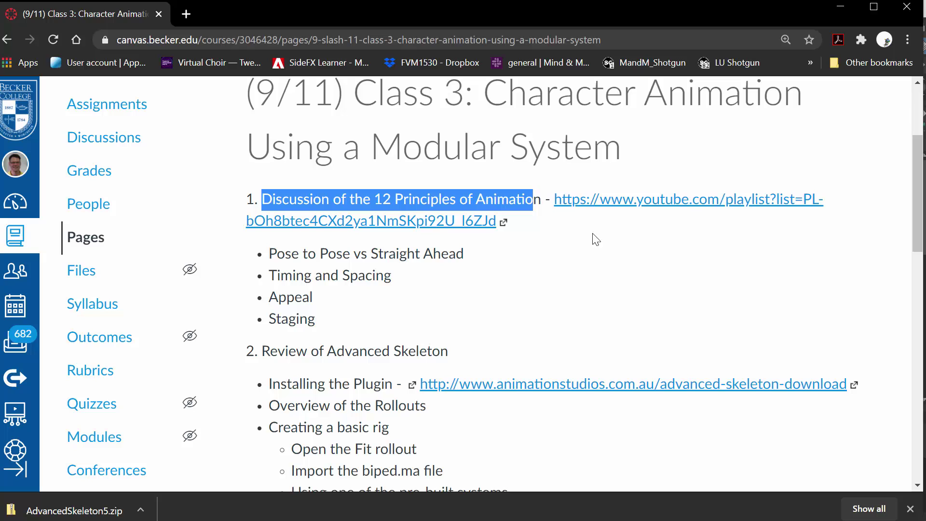
{"action": "left_click_drag", "start_coordinate": [918, 213], "coordinate": [919, 338]}
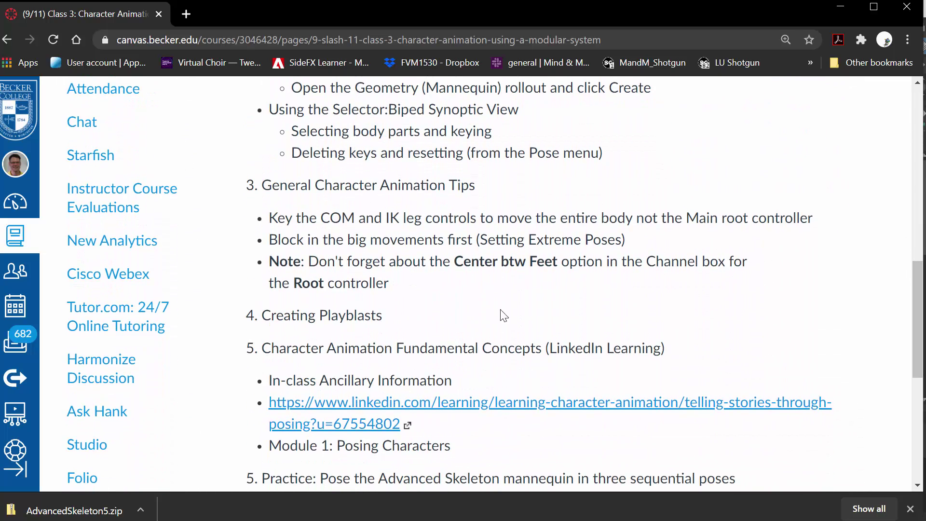
{"action": "left_click_drag", "start_coordinate": [272, 218], "coordinate": [426, 291]}
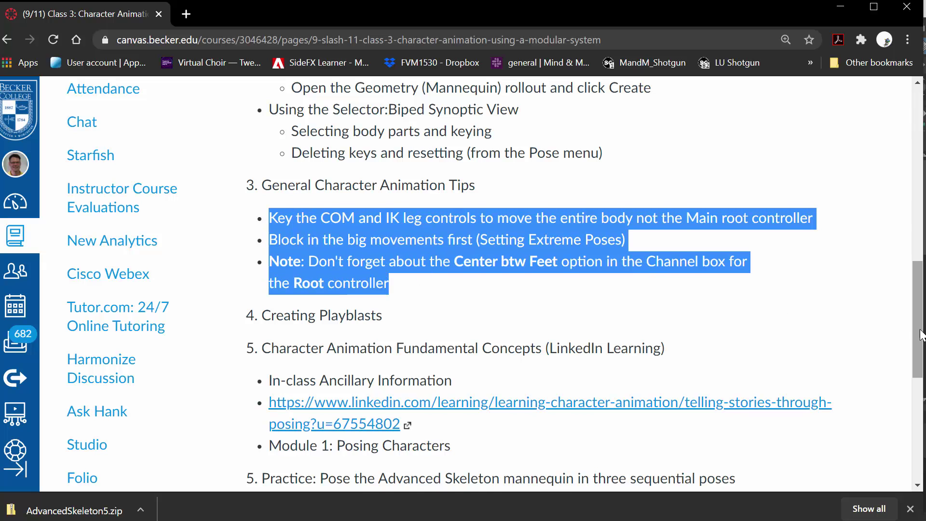
{"action": "left_click_drag", "start_coordinate": [919, 336], "coordinate": [919, 373]}
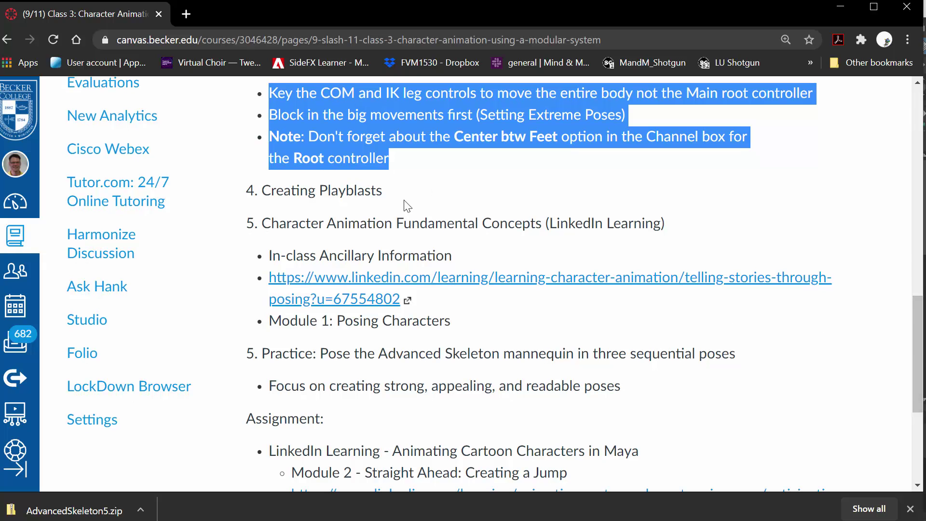
{"action": "left_click_drag", "start_coordinate": [264, 223], "coordinate": [606, 213]}
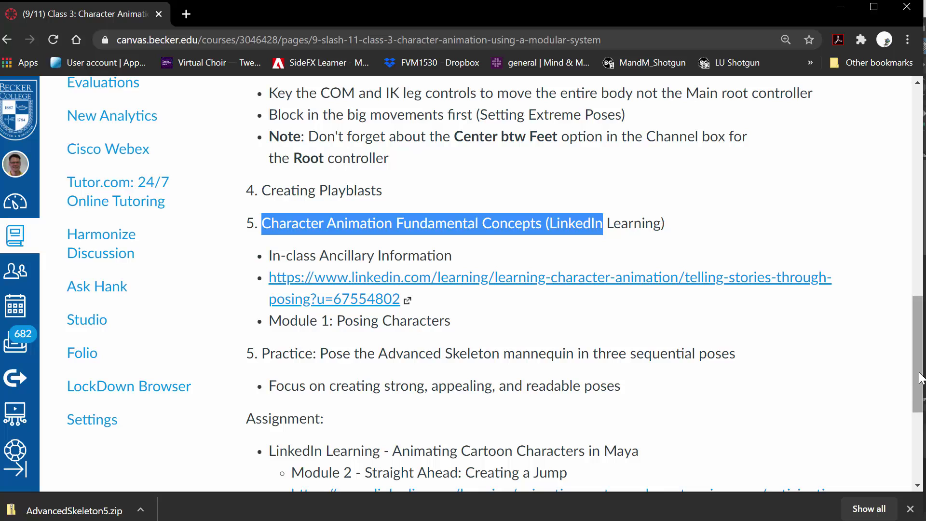
{"action": "left_click_drag", "start_coordinate": [920, 378], "coordinate": [920, 444]}
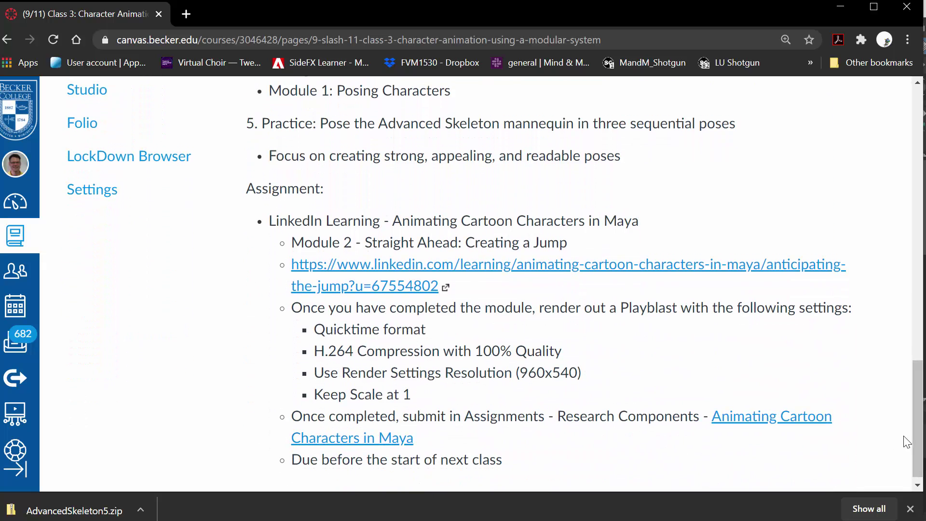
{"action": "left_click_drag", "start_coordinate": [919, 448], "coordinate": [904, 252]}
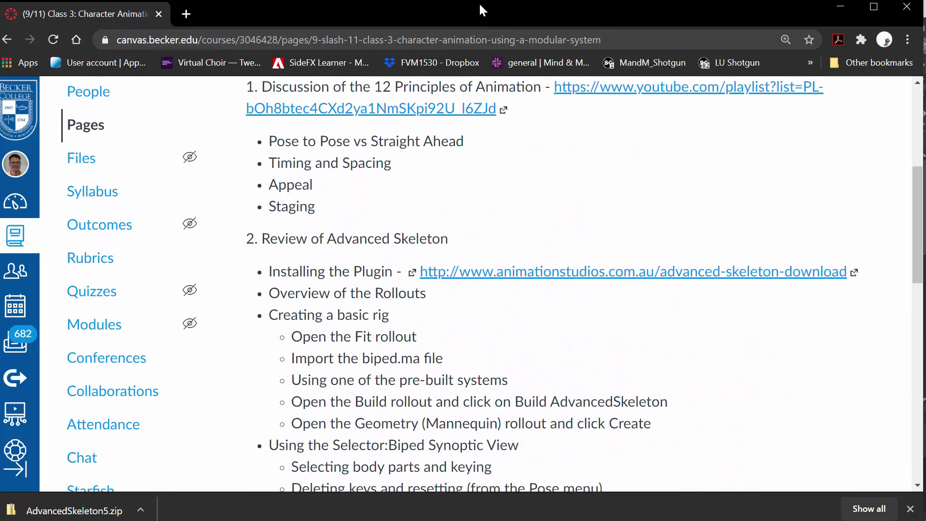
{"action": "left_click_drag", "start_coordinate": [483, 11], "coordinate": [925, 38]}
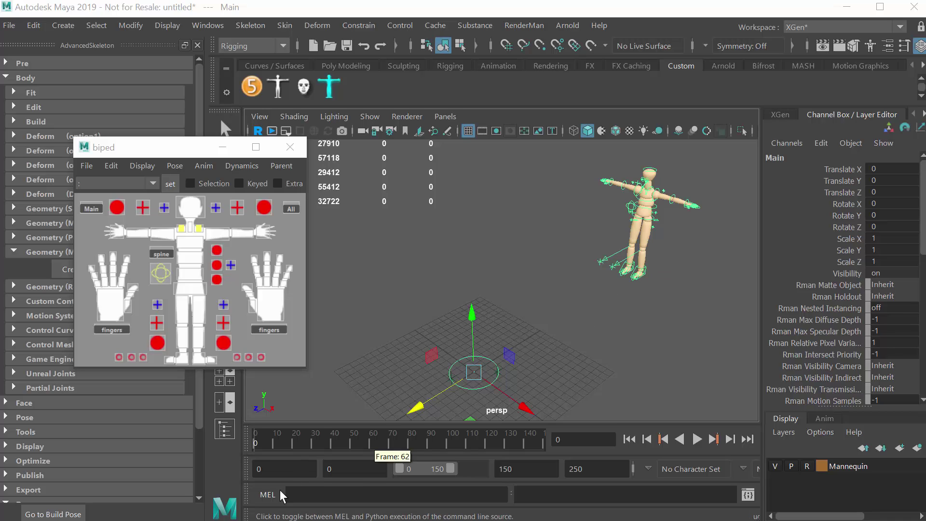
Key all controls at frame 0, and move the root and both IK foot controls to about -0.404 on Translate Z at frame 30.
{"action": "left_click", "coordinate": [291, 212]}
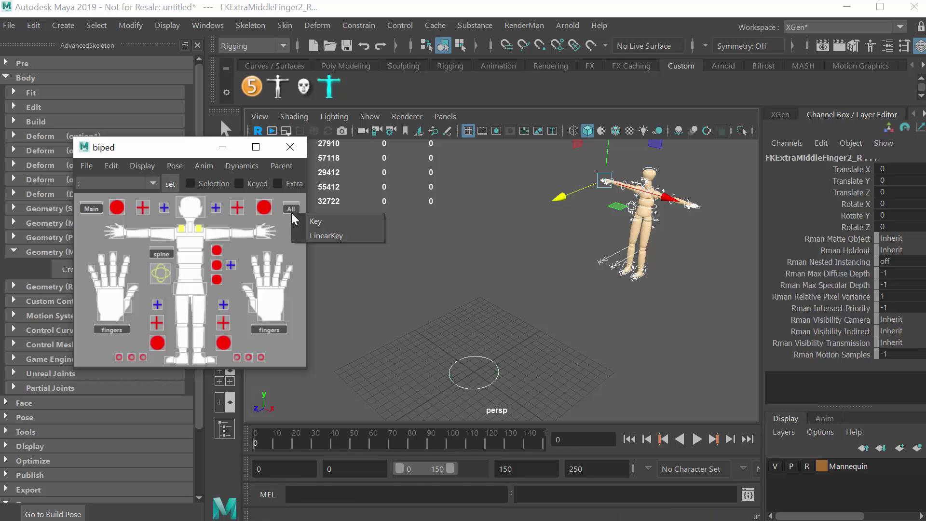
{"action": "key", "text": "s"}
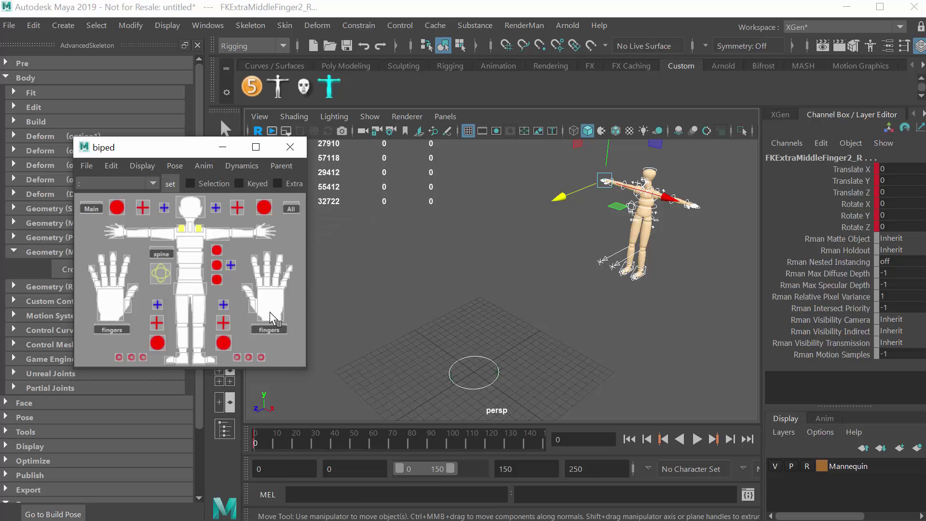
{"action": "left_click", "coordinate": [223, 344]}
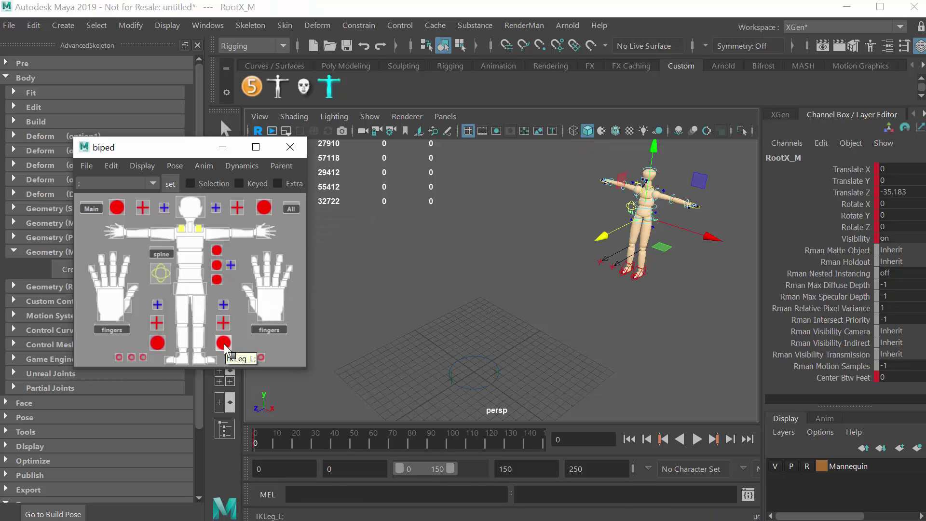
{"action": "left_click", "coordinate": [223, 343]}
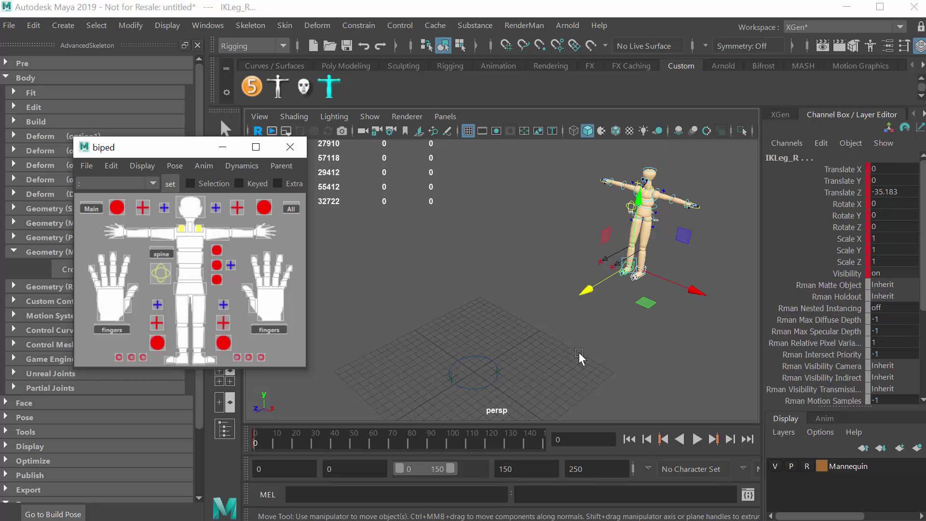
{"action": "left_click_drag", "start_coordinate": [271, 443], "coordinate": [316, 443]}
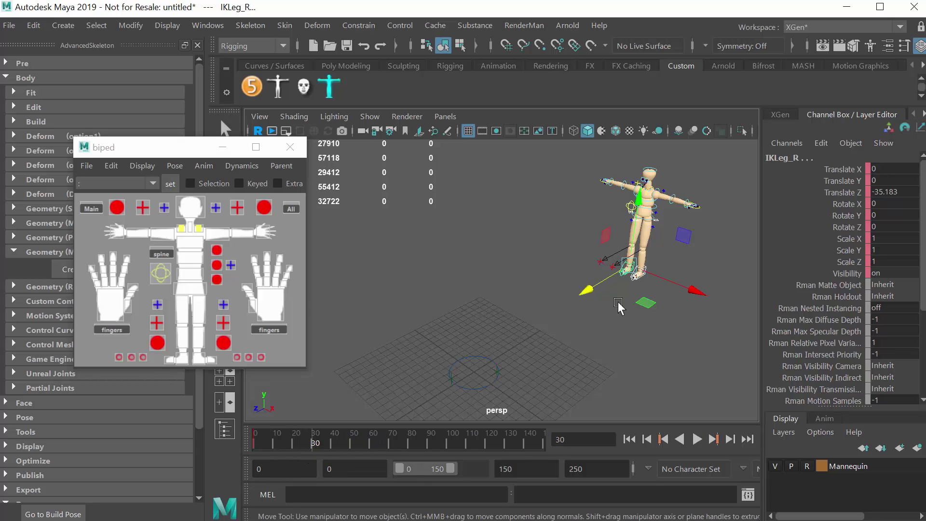
{"action": "left_click_drag", "start_coordinate": [589, 292], "coordinate": [378, 396]}
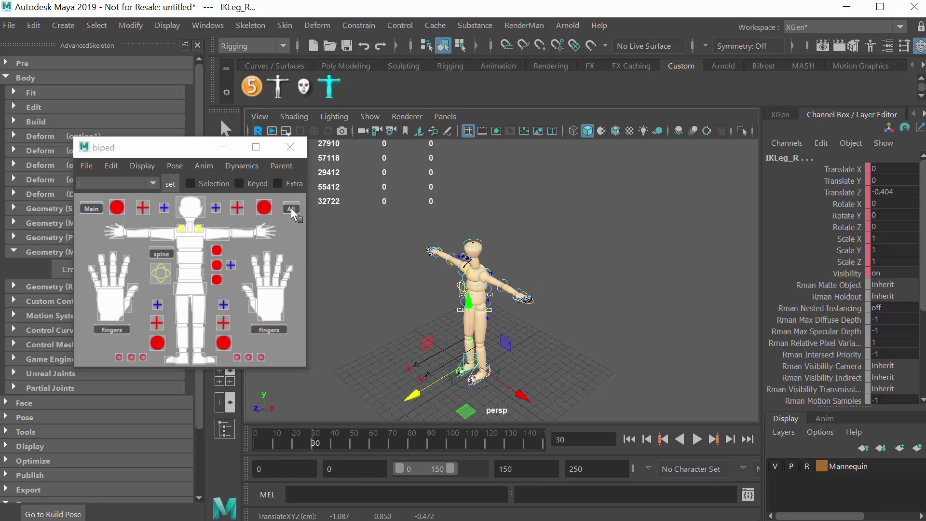
Key all controls at frame 30, return to frame 0 and close the biped selector window.
{"action": "left_click", "coordinate": [290, 211]}
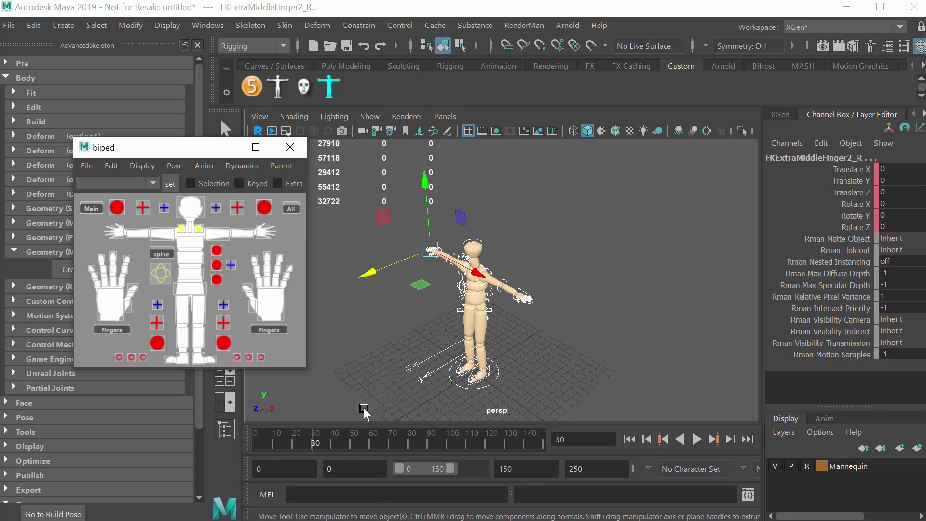
{"action": "left_click_drag", "start_coordinate": [310, 441], "coordinate": [254, 436]}
{"action": "left_click", "coordinate": [290, 147]}
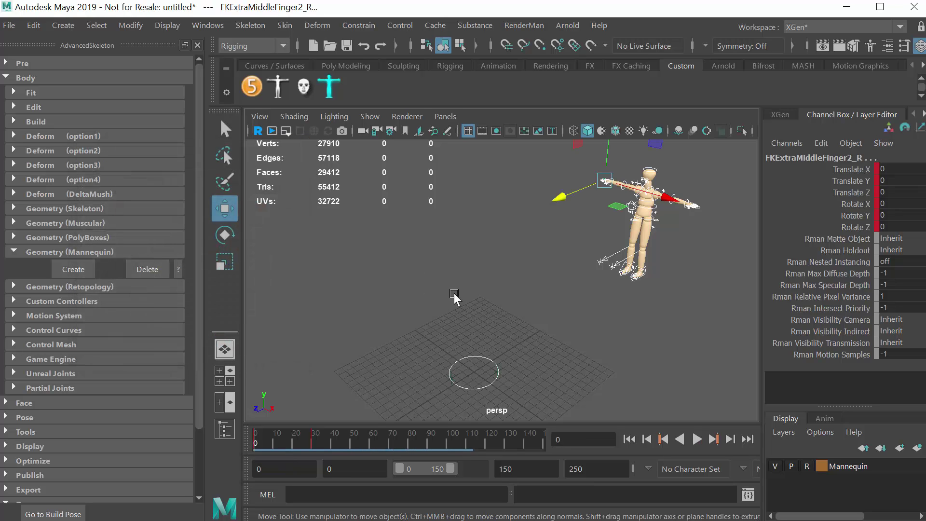
Examine the keyed mannequin's offset from the Main control circle from the side, front and farther away.
{"action": "mouse_move", "coordinate": [470, 315]}
{"action": "left_mouse_down", "text": "alt"}
{"action": "mouse_move", "coordinate": [471, 305]}
{"action": "mouse_move", "coordinate": [488, 302]}
{"action": "mouse_move", "coordinate": [479, 299]}
{"action": "left_mouse_up", "text": "alt"}
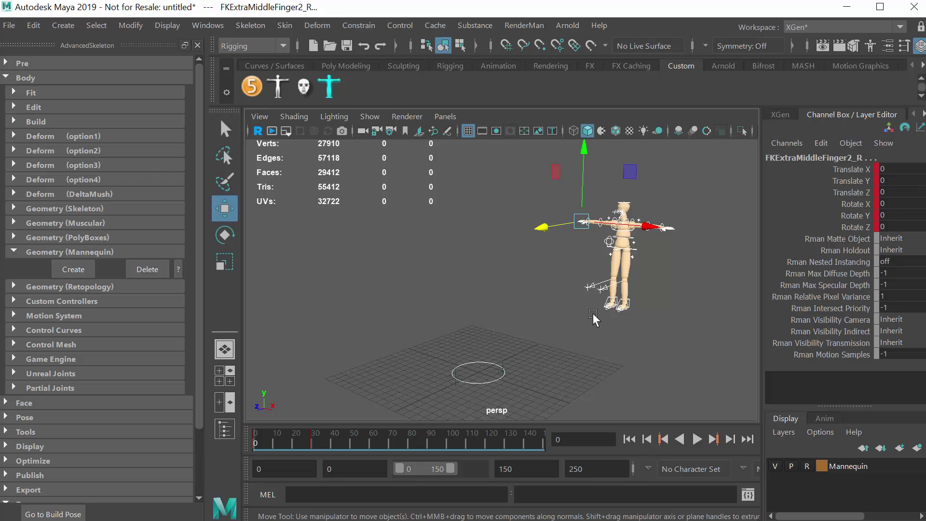
{"action": "right_click_drag", "start_coordinate": [593, 313], "coordinate": [302, 318], "text": "alt"}
{"action": "left_click_drag", "start_coordinate": [473, 308], "coordinate": [511, 285], "text": "alt"}
{"action": "right_click_drag", "start_coordinate": [511, 285], "coordinate": [644, 318], "text": "alt"}
{"action": "left_click_drag", "start_coordinate": [644, 318], "coordinate": [374, 331], "text": "alt"}
{"action": "right_click_drag", "start_coordinate": [374, 331], "coordinate": [375, 332], "text": "alt"}
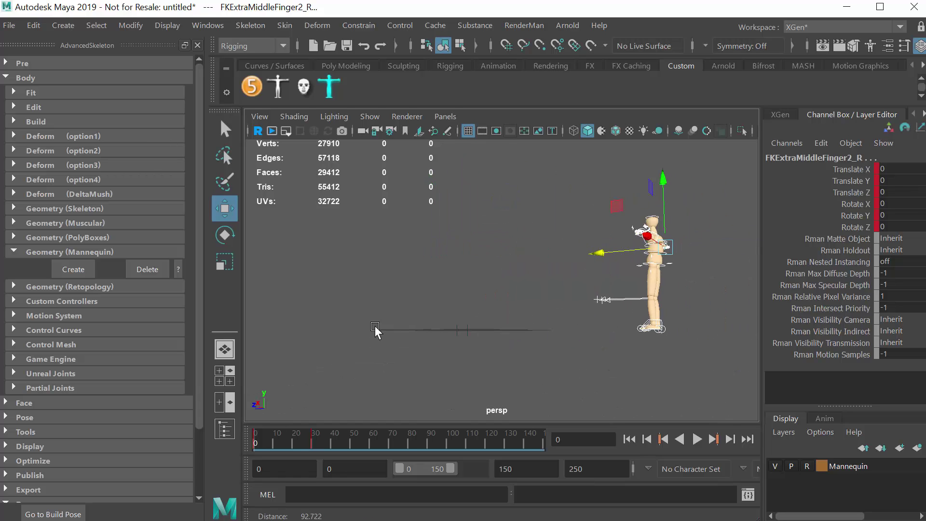
{"action": "left_click_drag", "start_coordinate": [375, 331], "coordinate": [552, 324], "text": "alt"}
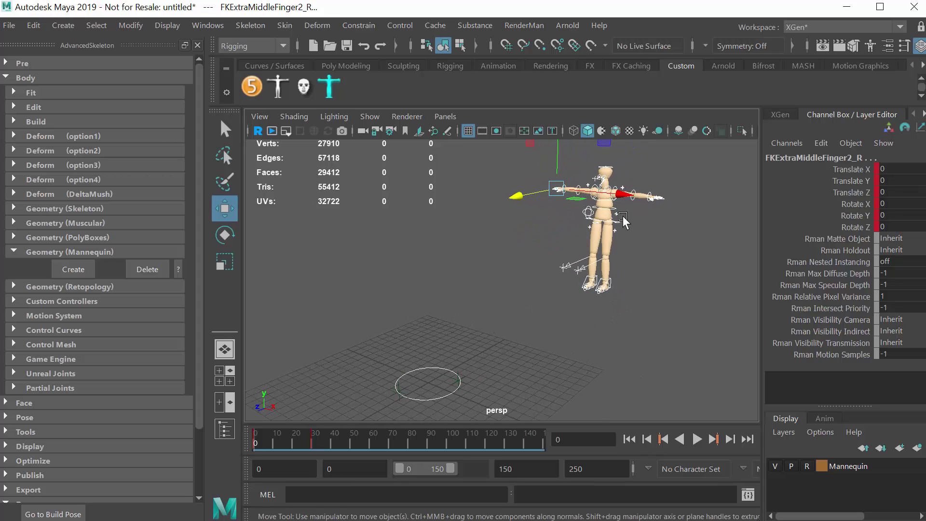
{"action": "right_click_drag", "start_coordinate": [598, 318], "coordinate": [296, 325], "text": "alt"}
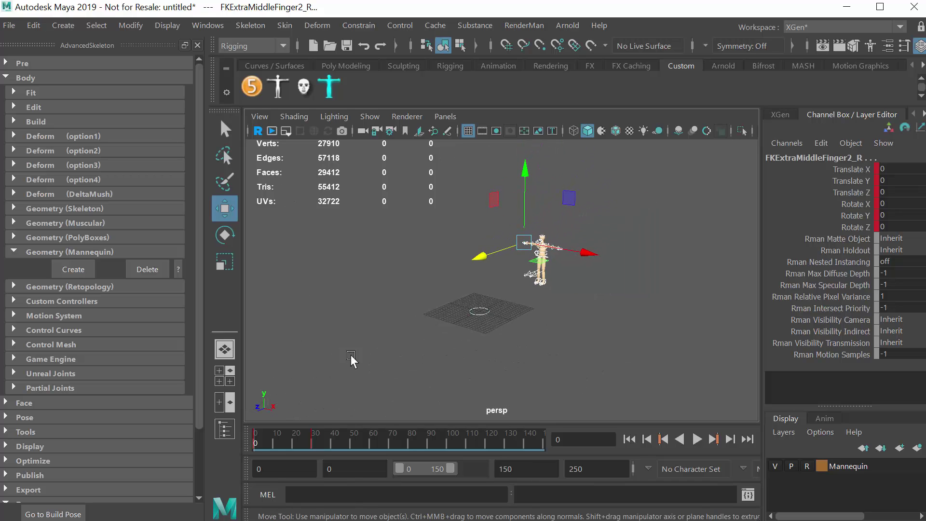
Deselect the finger control and preview the mannequin's animation with the Main control circle in view, ending at frame 0.
{"action": "right_click_drag", "start_coordinate": [381, 289], "coordinate": [658, 299], "text": "alt"}
{"action": "left_click_drag", "start_coordinate": [658, 294], "coordinate": [682, 335], "text": "alt"}
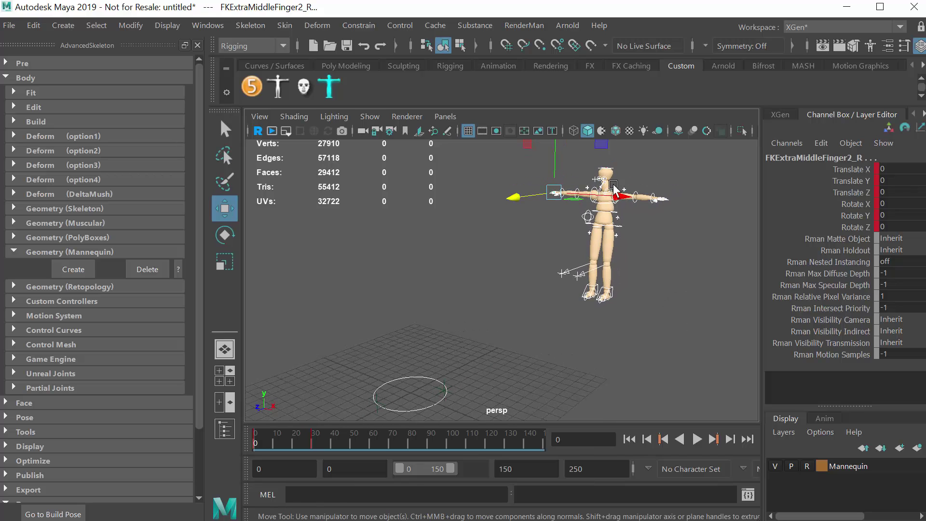
{"action": "left_click", "coordinate": [600, 193]}
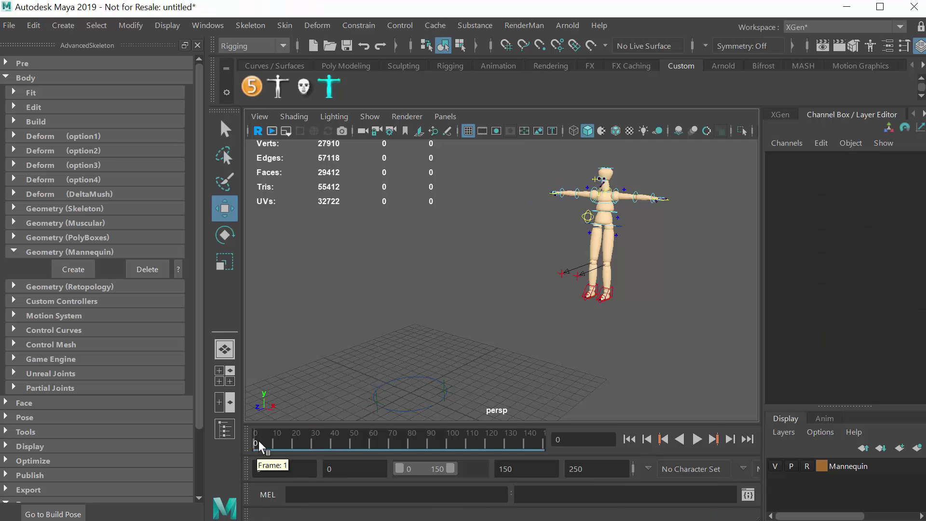
{"action": "key", "text": "alt+v"}
{"action": "left_click_drag", "start_coordinate": [356, 440], "coordinate": [255, 441]}
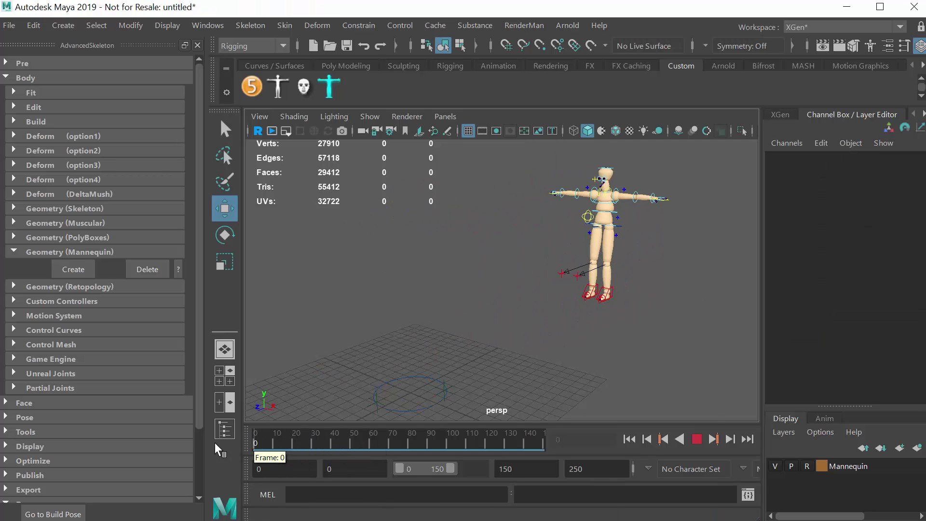
Open the Playblast options and set a Start/End time range from 0 to 60.
{"action": "left_click", "coordinate": [217, 28]}
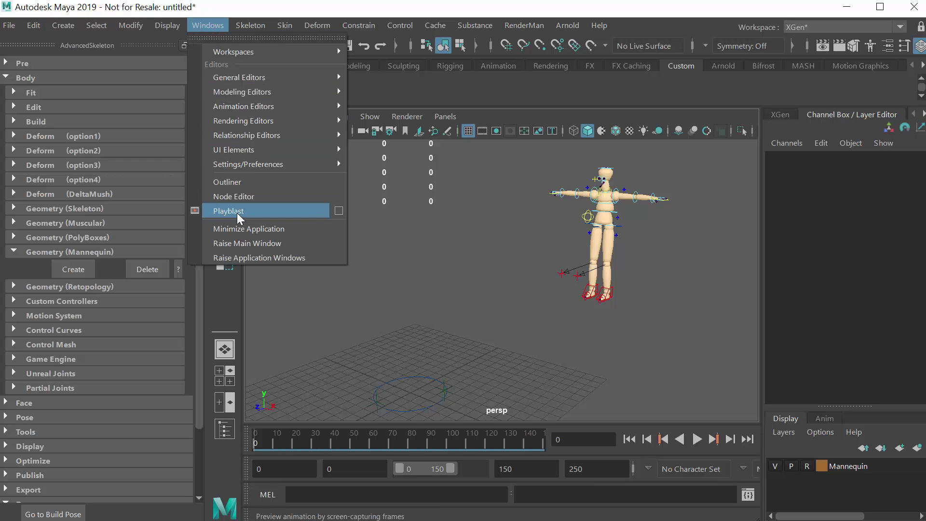
{"action": "left_click", "coordinate": [336, 210]}
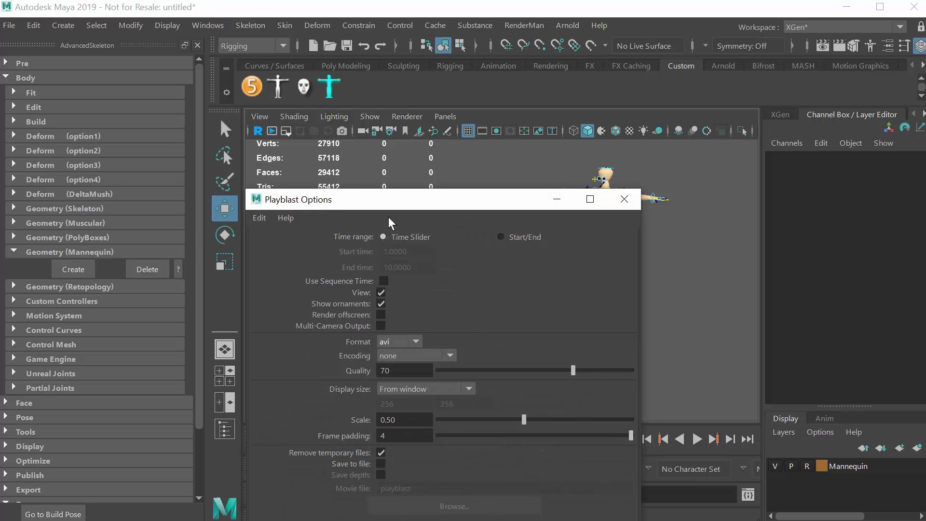
{"action": "left_click_drag", "start_coordinate": [389, 217], "coordinate": [459, 55]}
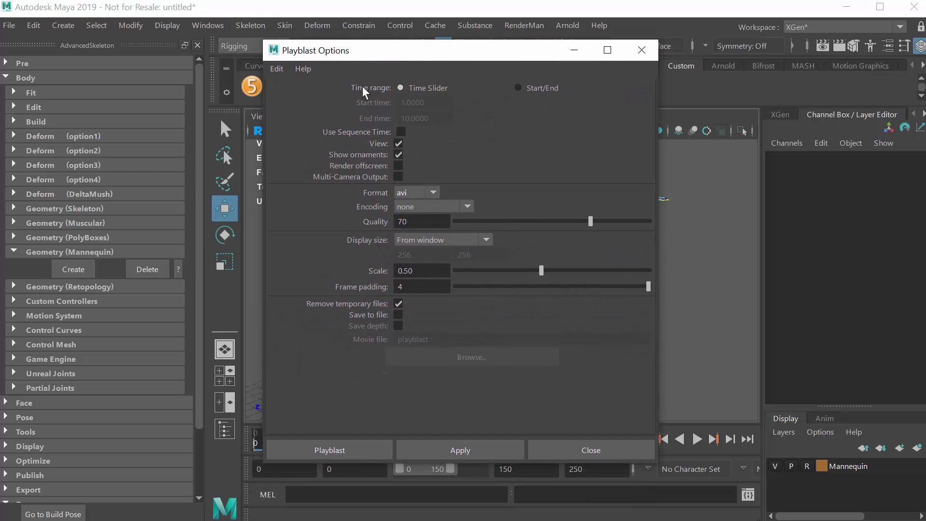
{"action": "left_click_drag", "start_coordinate": [453, 50], "coordinate": [434, 39]}
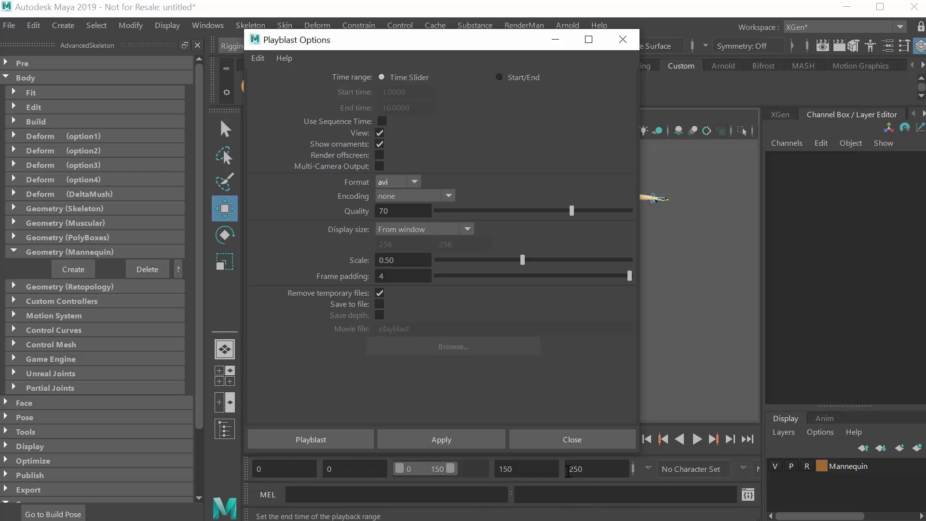
{"action": "left_click", "coordinate": [499, 77]}
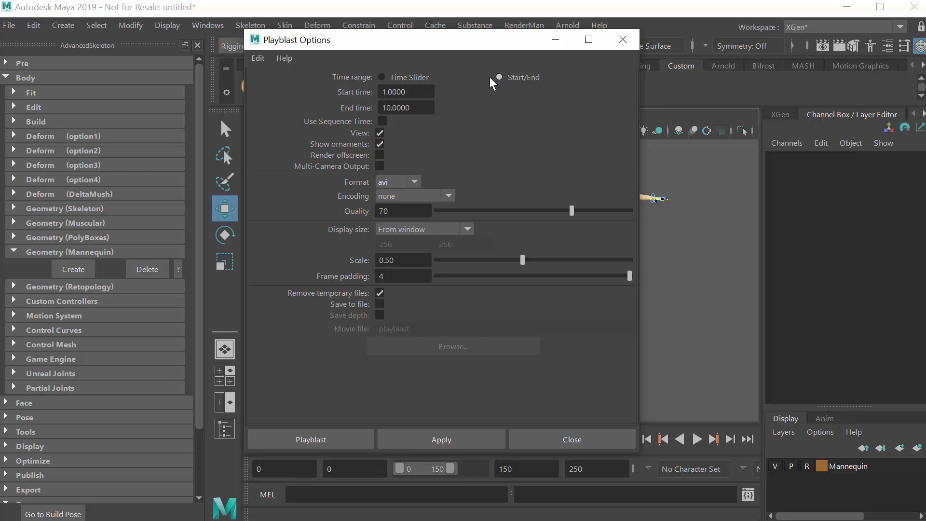
{"action": "left_click", "coordinate": [416, 92]}
{"action": "type", "text": "0"}
{"action": "key", "text": "Tab"}
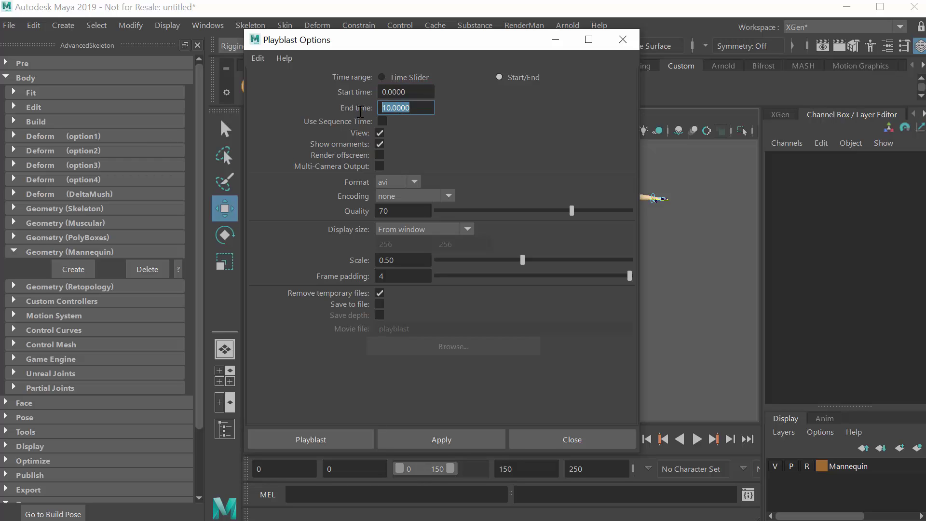
{"action": "type", "text": "30"}
{"action": "key", "text": "Return"}
{"action": "type", "text": "60"}
{"action": "key", "text": "shift+Tab"}
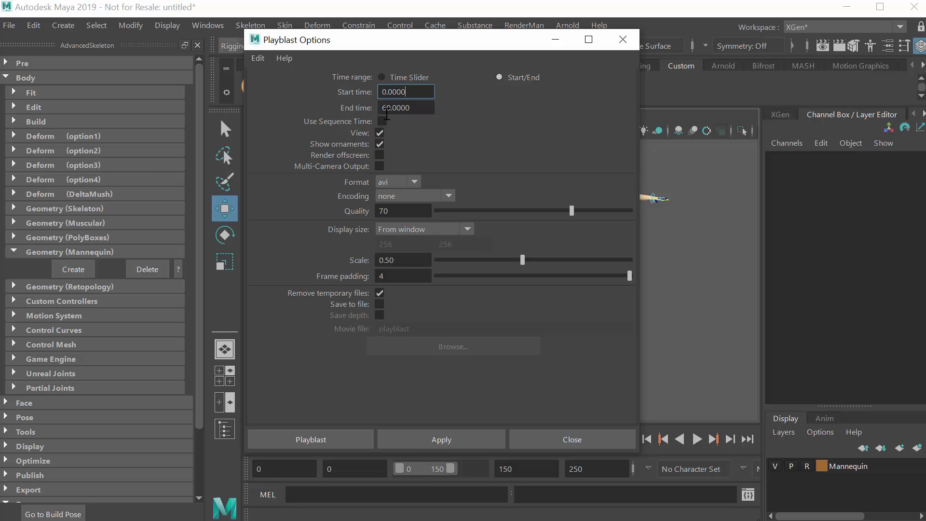
{"action": "double_click", "coordinate": [415, 108]}
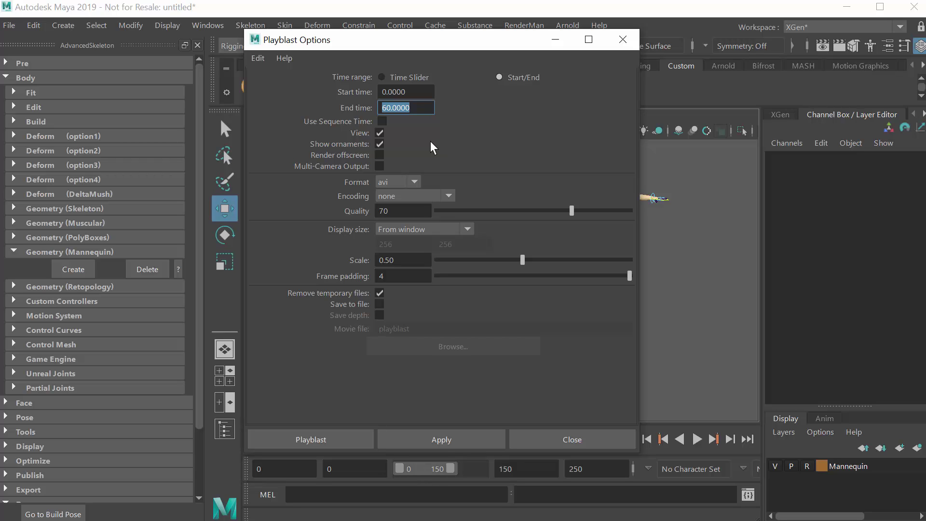
Set the playblast format to qt and the encoding to H.264.
{"action": "left_click", "coordinate": [414, 182]}
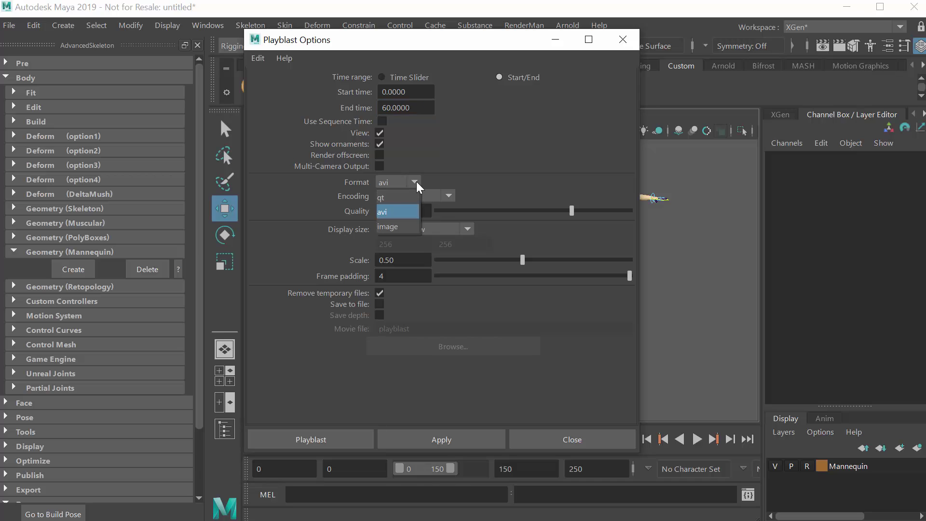
{"action": "left_click", "coordinate": [393, 197]}
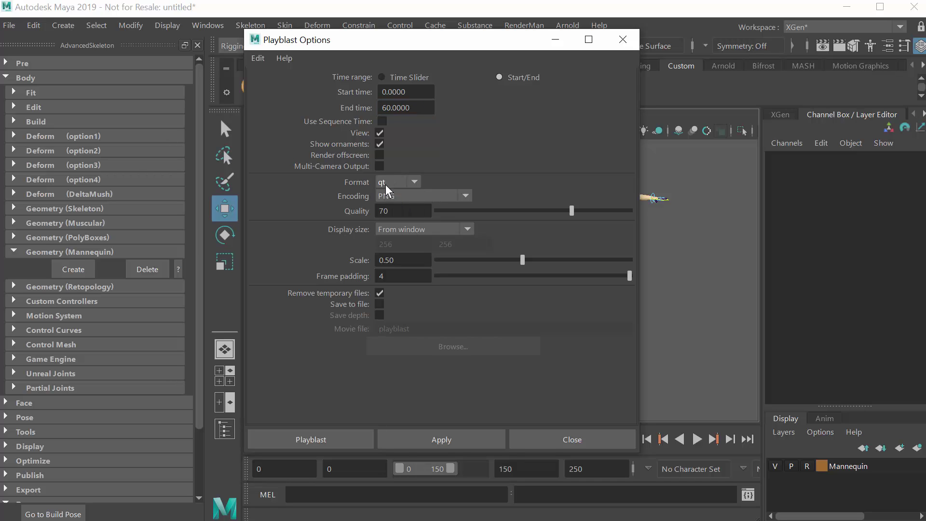
{"action": "left_click", "coordinate": [464, 196]}
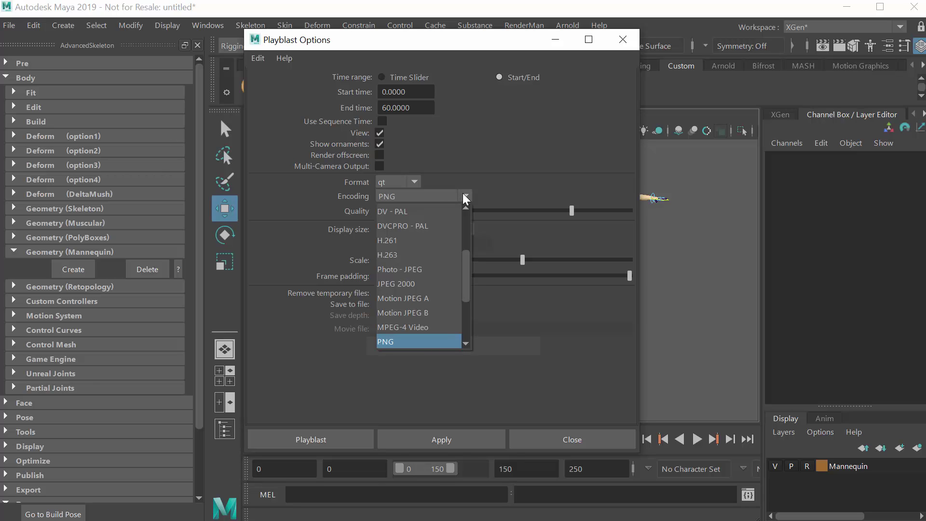
{"action": "left_click_drag", "start_coordinate": [465, 264], "coordinate": [469, 221]}
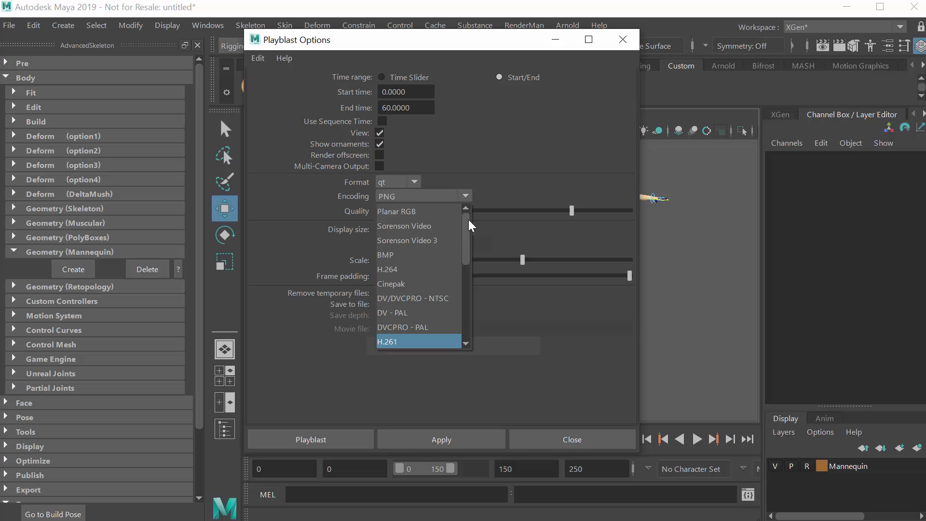
{"action": "left_click", "coordinate": [392, 269]}
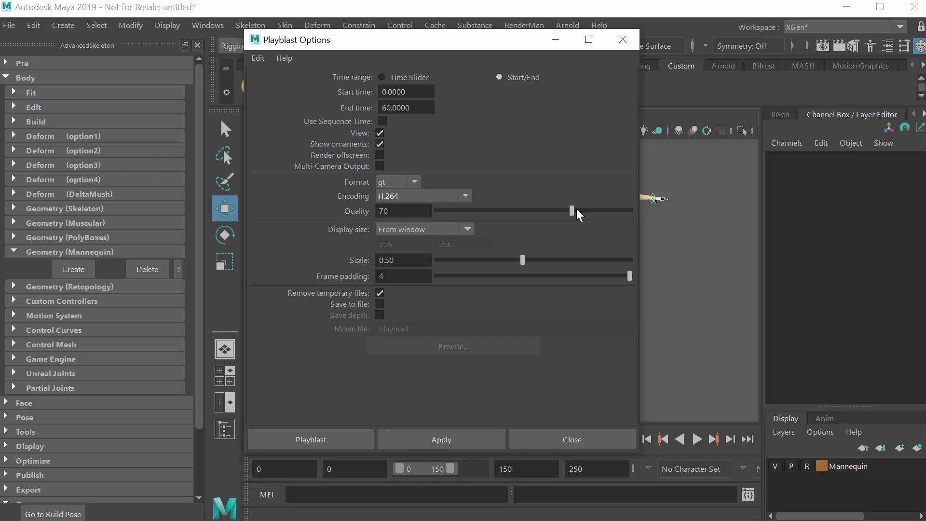
Set the playblast quality to 100 and the scale to 1.00.
{"action": "left_click_drag", "start_coordinate": [572, 211], "coordinate": [644, 209]}
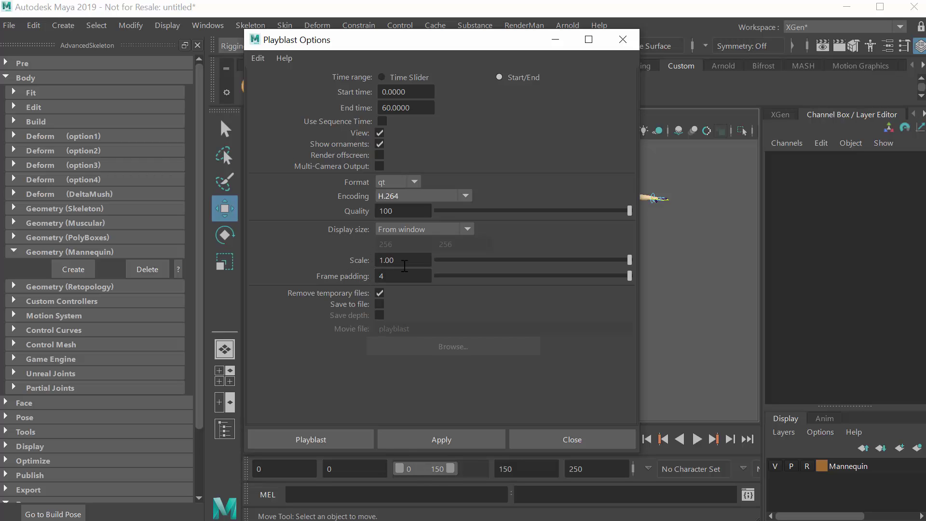
{"action": "left_click_drag", "start_coordinate": [404, 266], "coordinate": [351, 260]}
{"action": "type", "text": "0.5"}
{"action": "key", "text": "Return"}
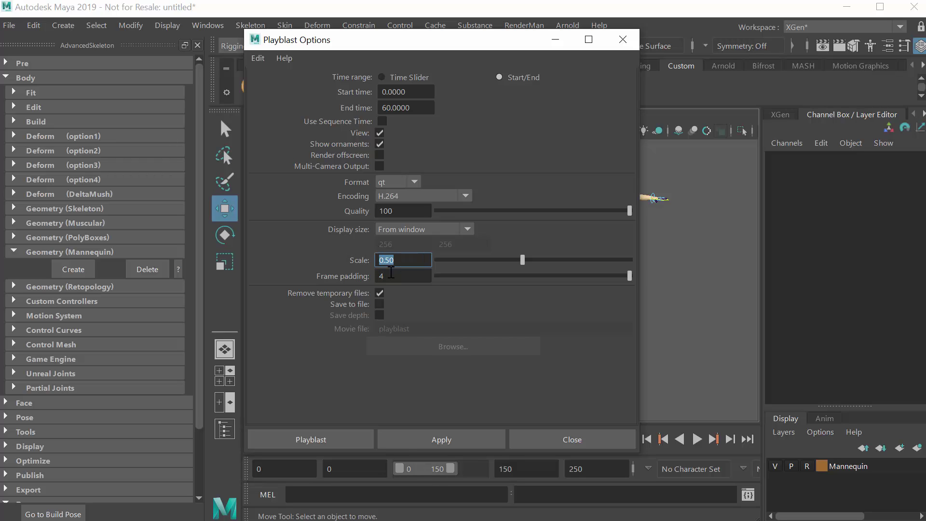
{"action": "left_click_drag", "start_coordinate": [523, 260], "coordinate": [653, 267]}
{"action": "left_click_drag", "start_coordinate": [397, 263], "coordinate": [371, 263]}
Enable saving the playblast to a file and store the movie on the Desktop as Test.
{"action": "left_click", "coordinate": [380, 304]}
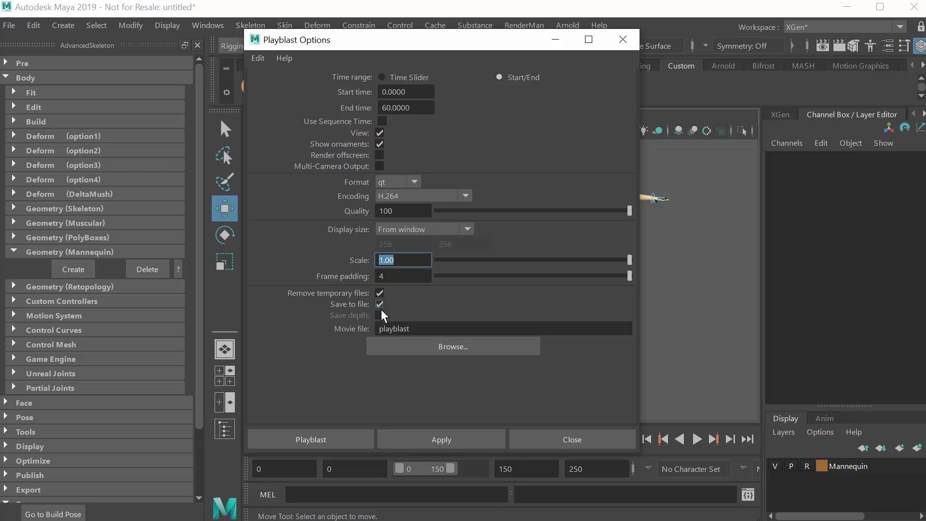
{"action": "left_click", "coordinate": [456, 349]}
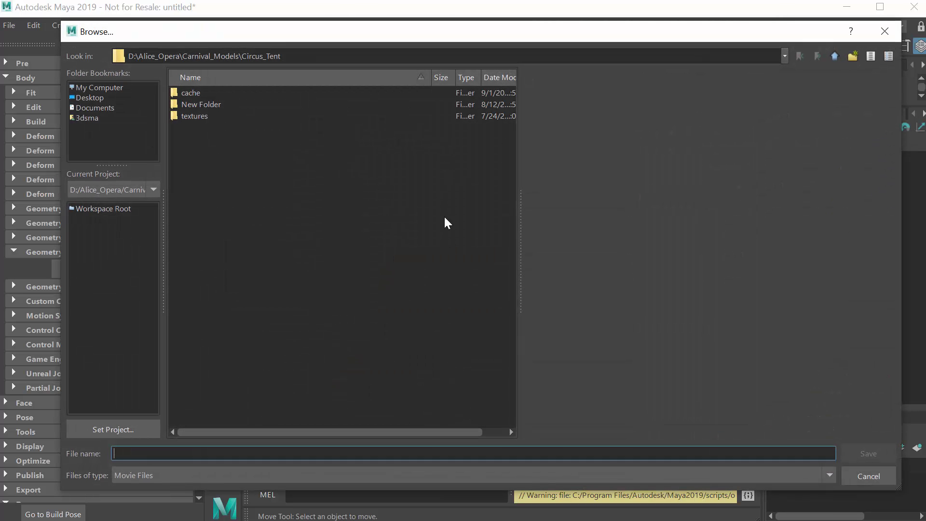
{"action": "left_click", "coordinate": [94, 98]}
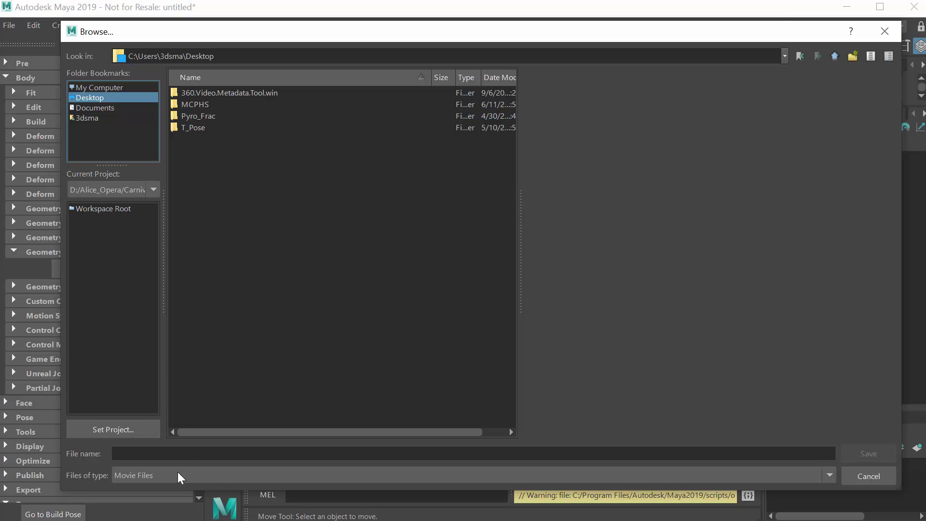
{"action": "left_click", "coordinate": [182, 454]}
{"action": "type", "text": "Test"}
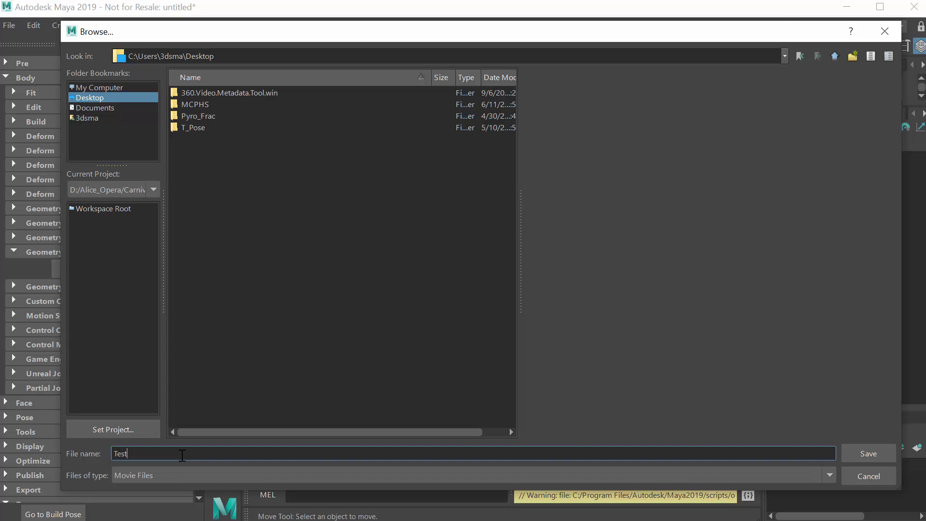
{"action": "left_click", "coordinate": [868, 454]}
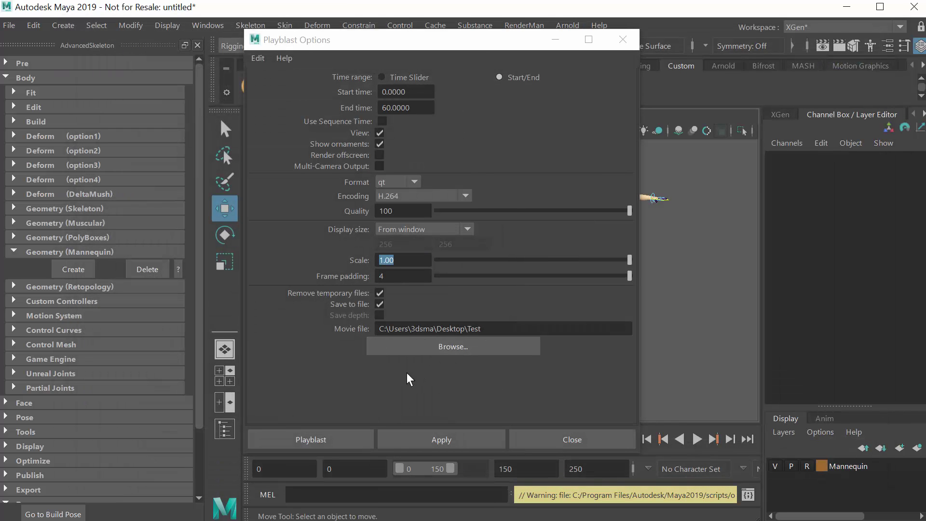
Create the playblast, review the Test movie by playing and scrubbing through it, and close the player.
{"action": "left_click", "coordinate": [335, 436]}
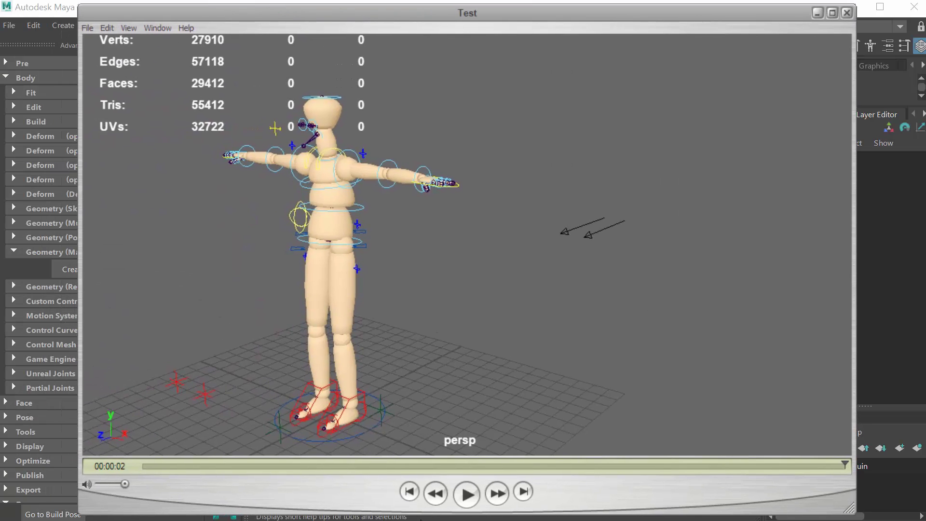
{"action": "left_click", "coordinate": [466, 494]}
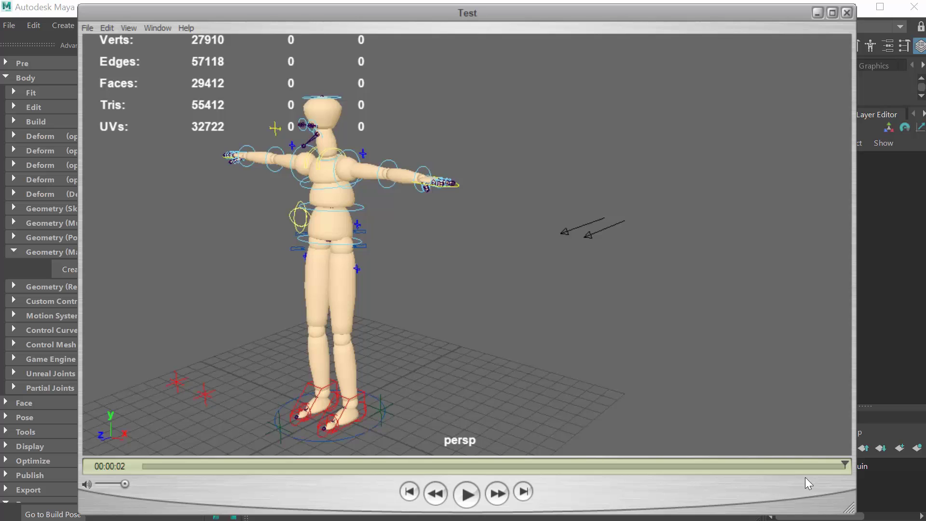
{"action": "left_click_drag", "start_coordinate": [846, 464], "coordinate": [328, 461]}
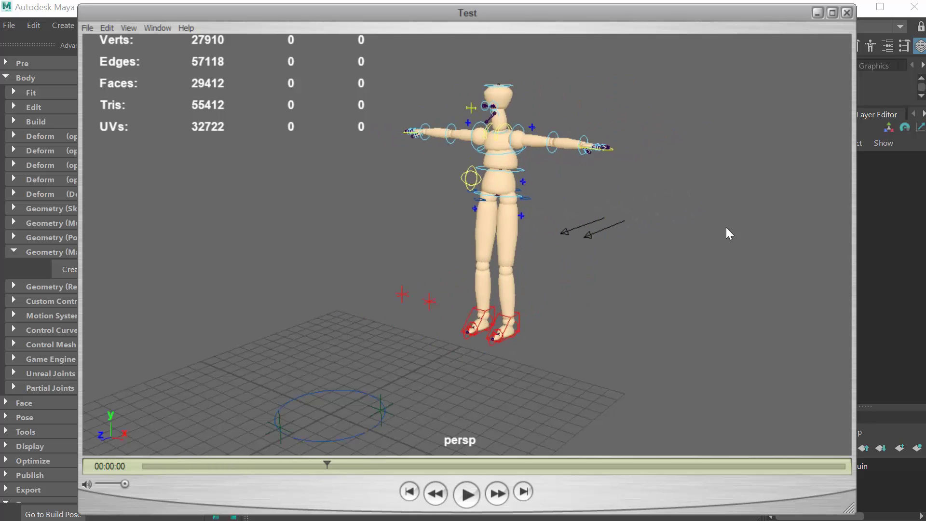
{"action": "left_click", "coordinate": [847, 13]}
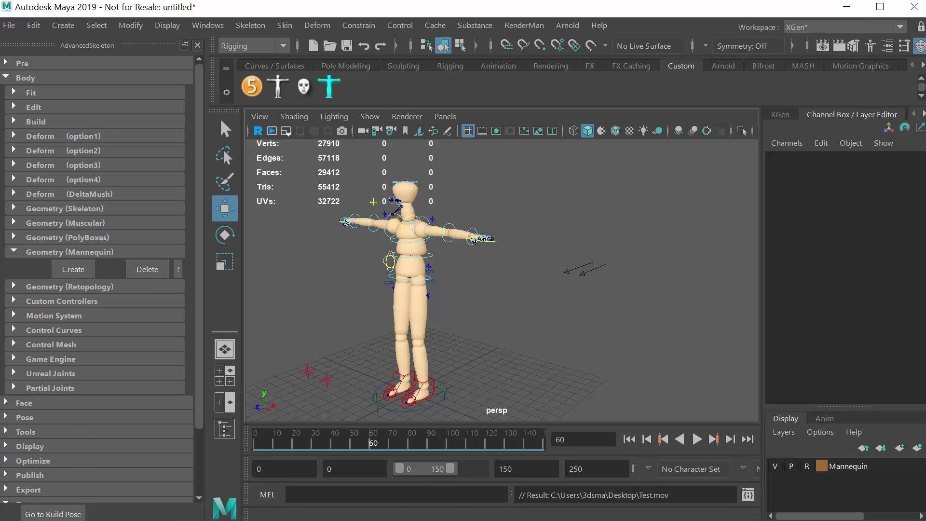